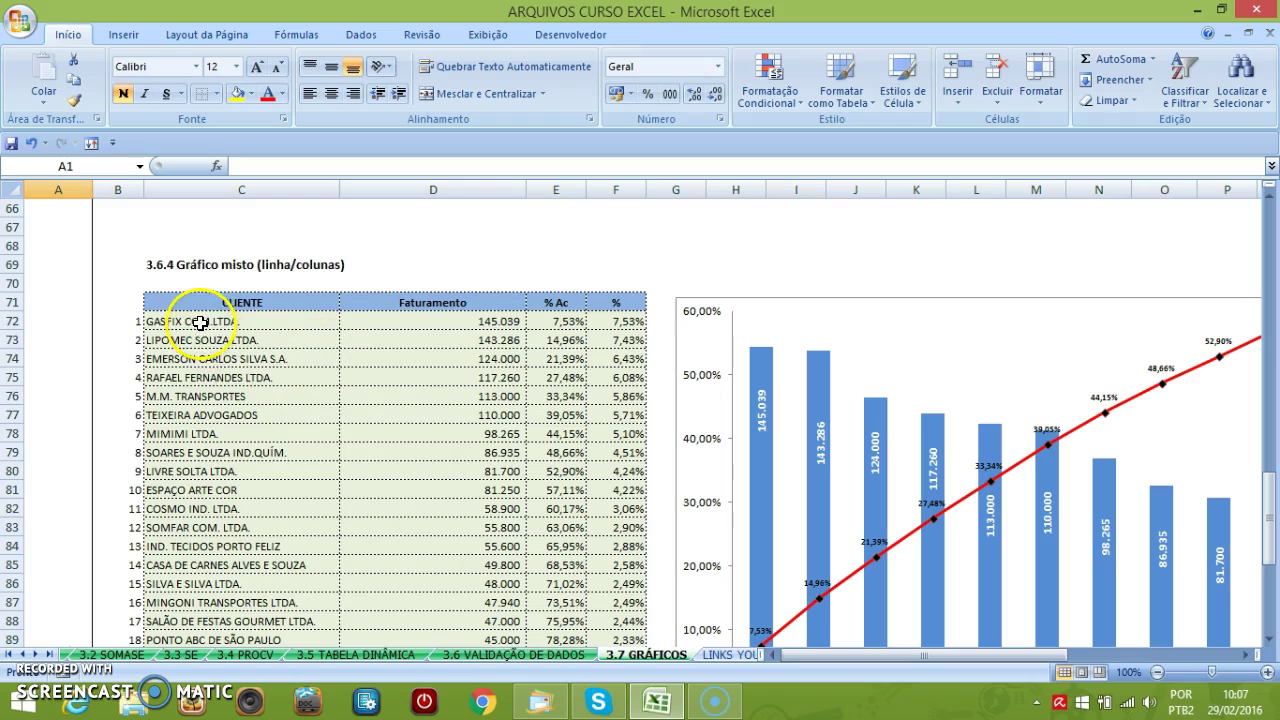
Step: Examine the client, Faturamento and % Ac columns feeding the mixed line and column chart, and the chart itself
{"action": "left_click", "coordinate": [171, 491]}
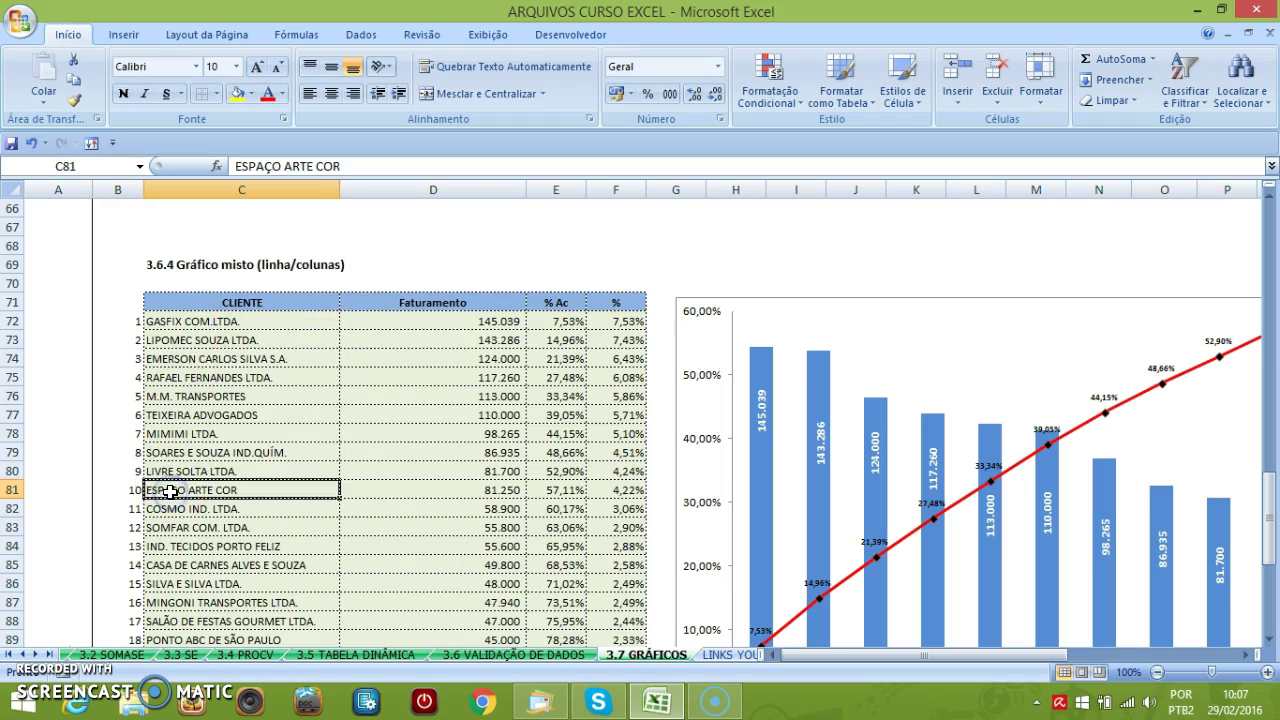
{"action": "left_click_drag", "start_coordinate": [446, 487], "coordinate": [470, 323]}
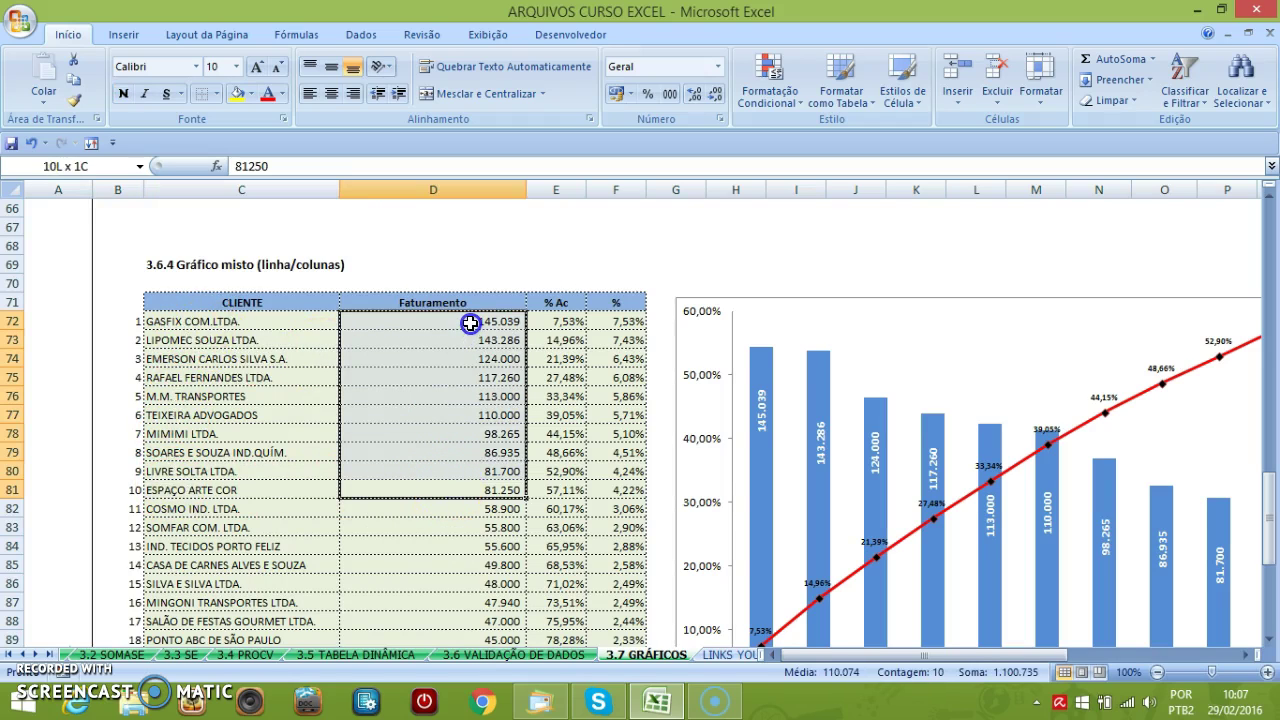
{"action": "left_click", "coordinate": [568, 490]}
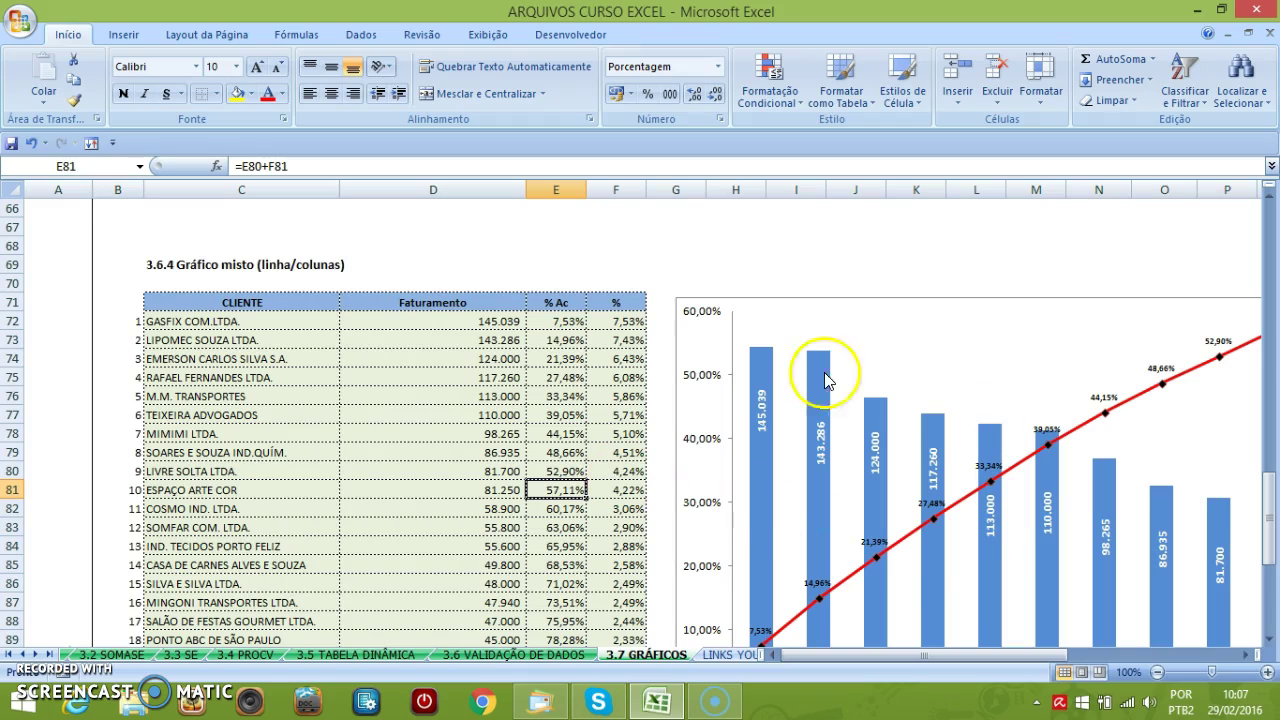
{"action": "left_click_drag", "start_coordinate": [938, 657], "coordinate": [990, 661]}
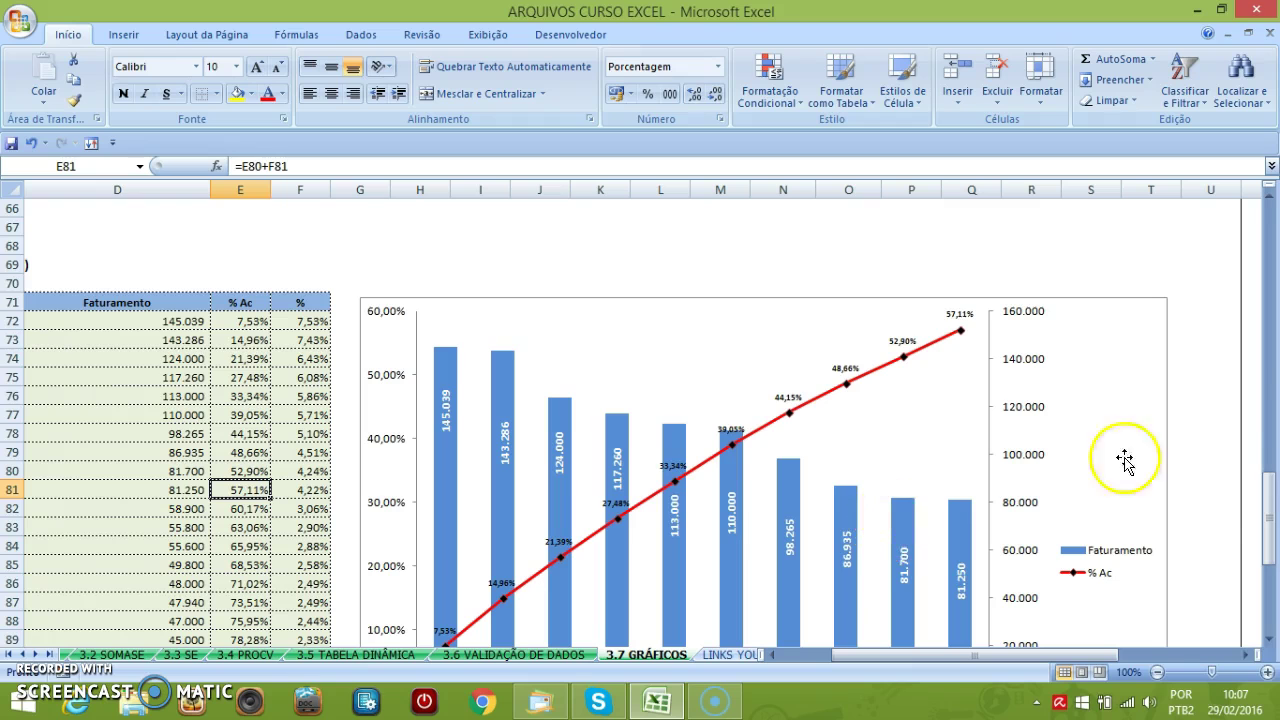
Step: Insert a basic 2D line chart from the month and total sales table in W8:X20
{"action": "left_click_drag", "start_coordinate": [1271, 491], "coordinate": [1273, 225]}
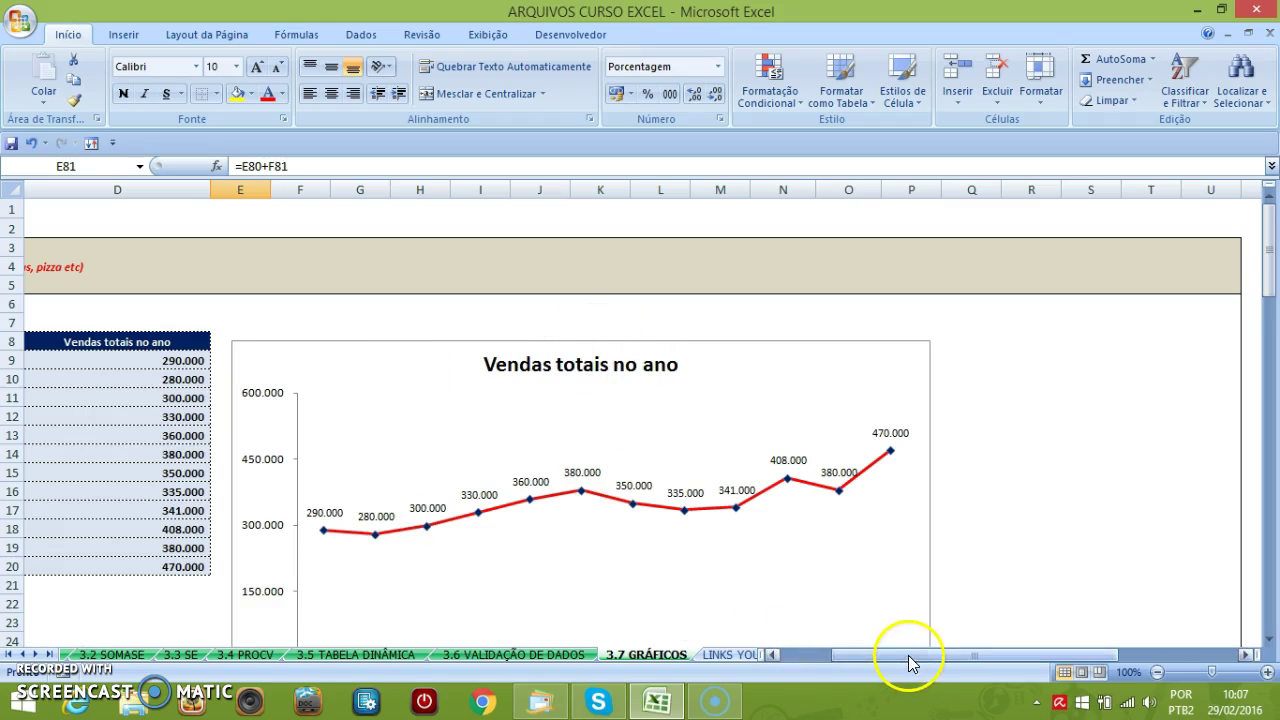
{"action": "left_click_drag", "start_coordinate": [905, 655], "coordinate": [1038, 660]}
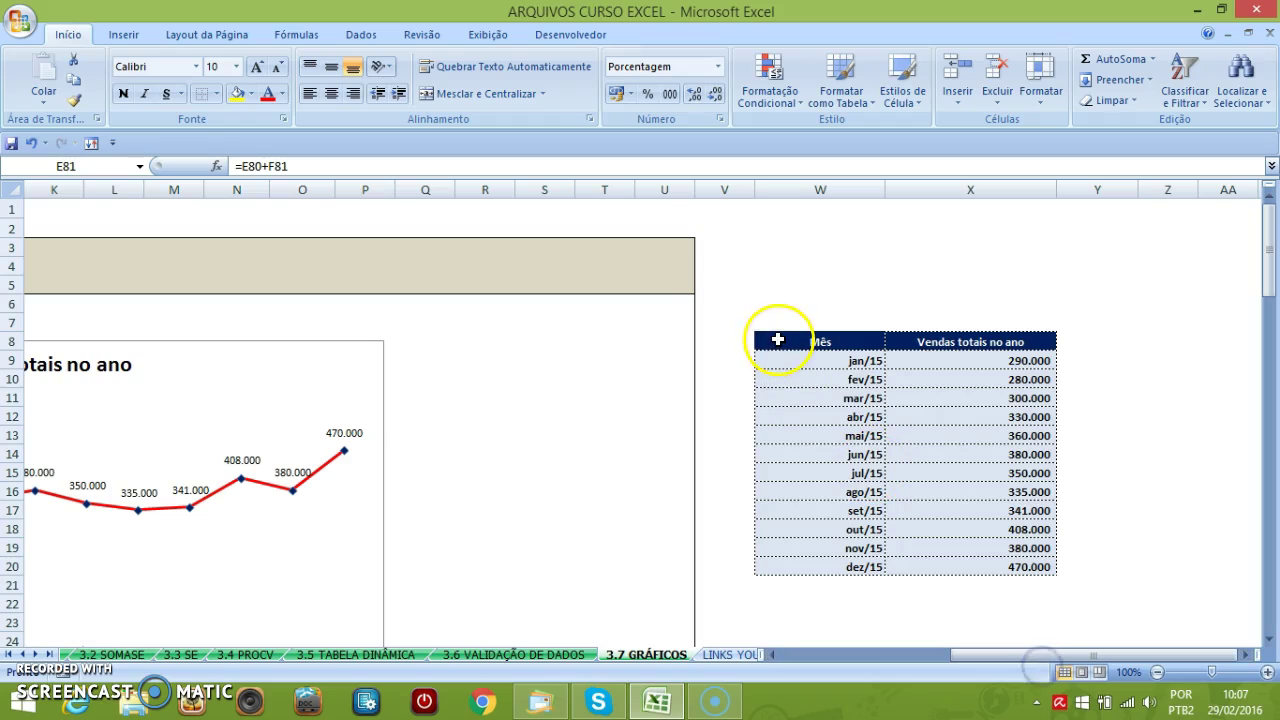
{"action": "left_click_drag", "start_coordinate": [814, 341], "coordinate": [983, 568]}
{"action": "left_click_drag", "start_coordinate": [1066, 655], "coordinate": [908, 663]}
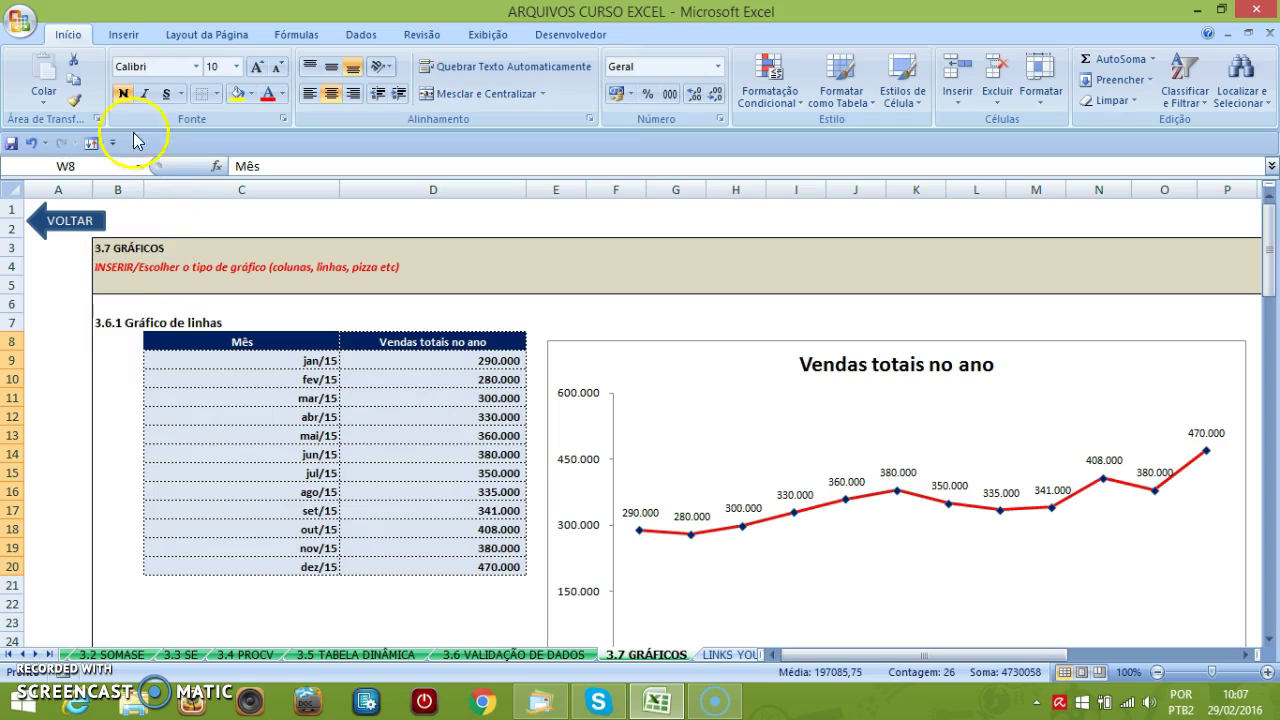
{"action": "left_click", "coordinate": [125, 36]}
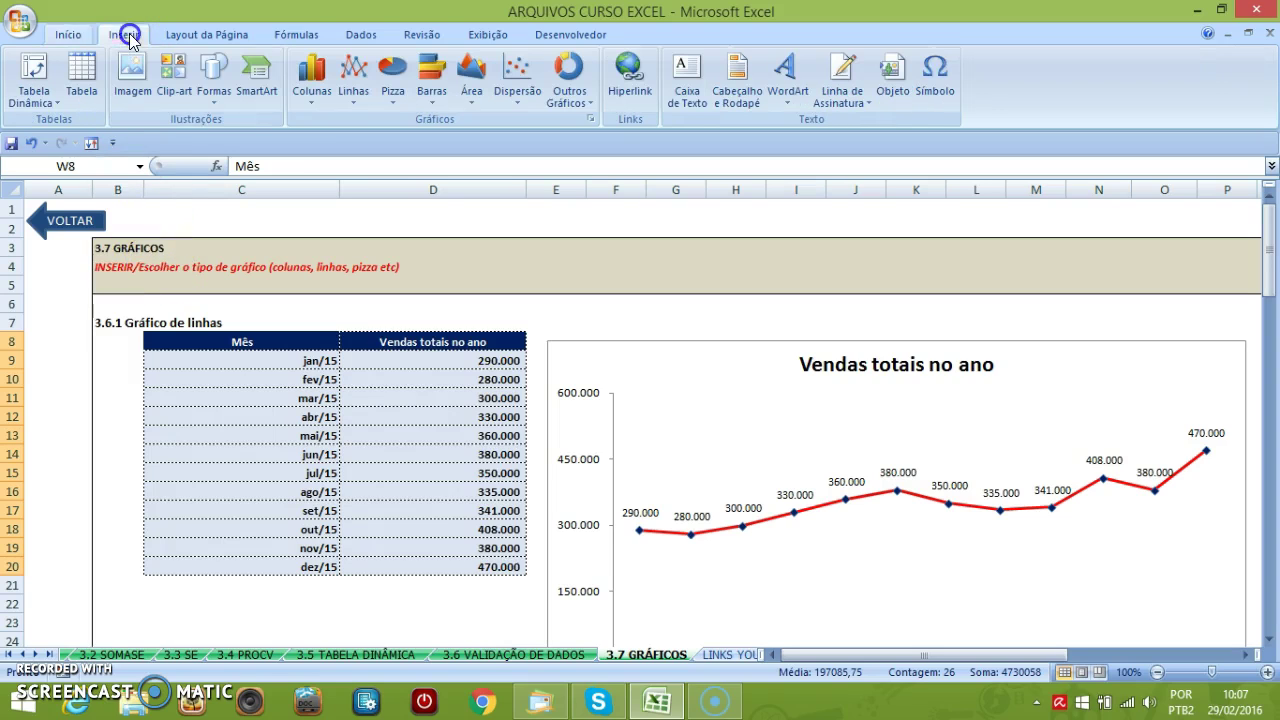
{"action": "left_click", "coordinate": [352, 72]}
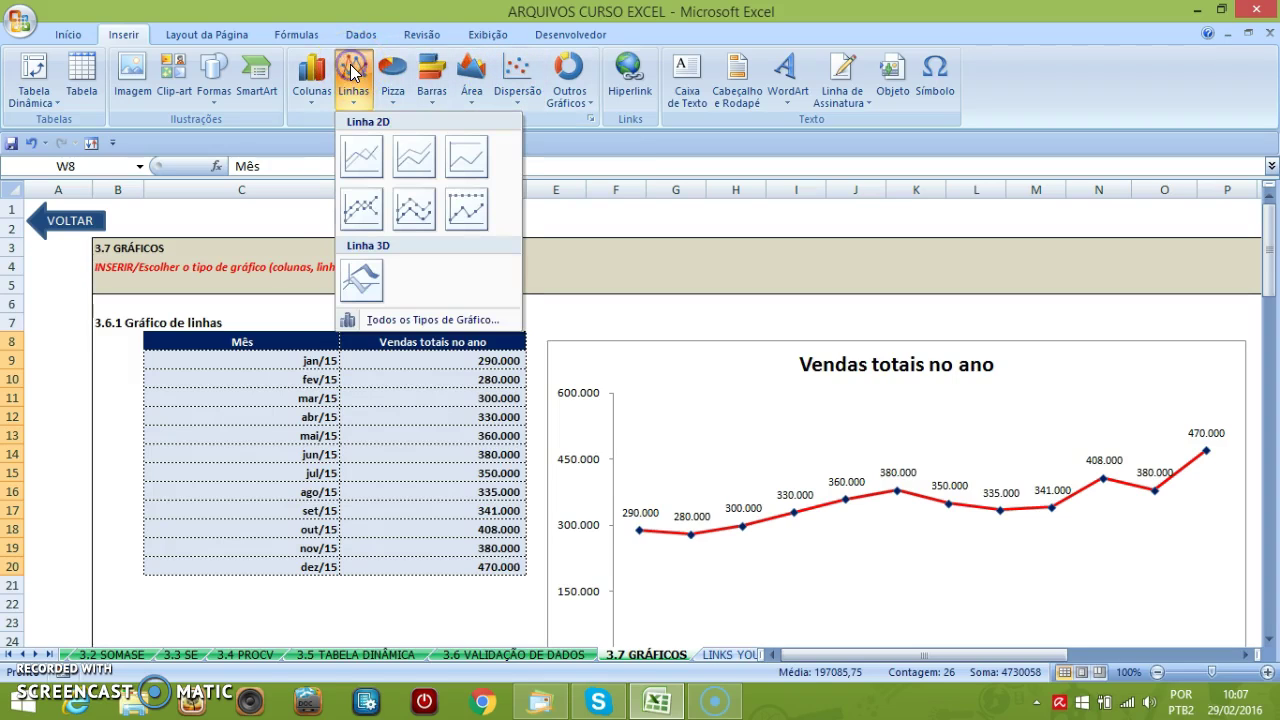
{"action": "left_click", "coordinate": [362, 153]}
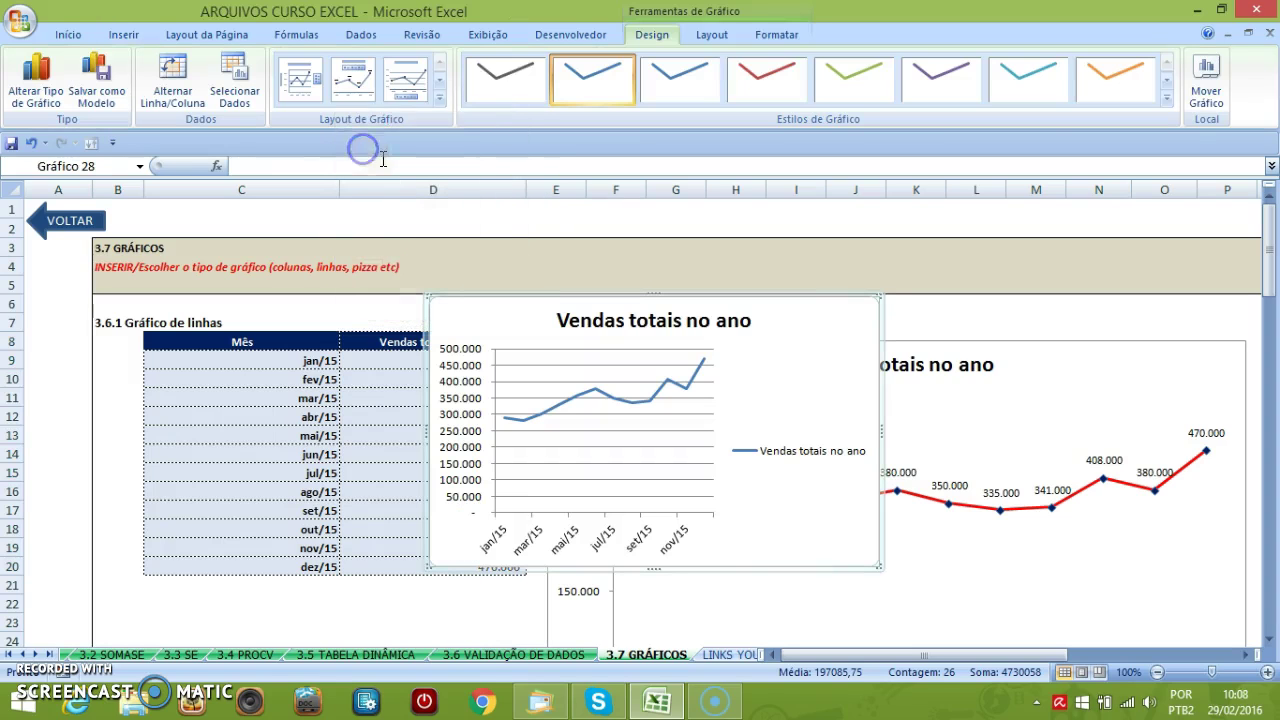
Step: Move the new line chart beside its source table, with its upper edge near row 8 in column Y
{"action": "left_click_drag", "start_coordinate": [871, 654], "coordinate": [928, 656]}
{"action": "left_click", "coordinate": [400, 316]}
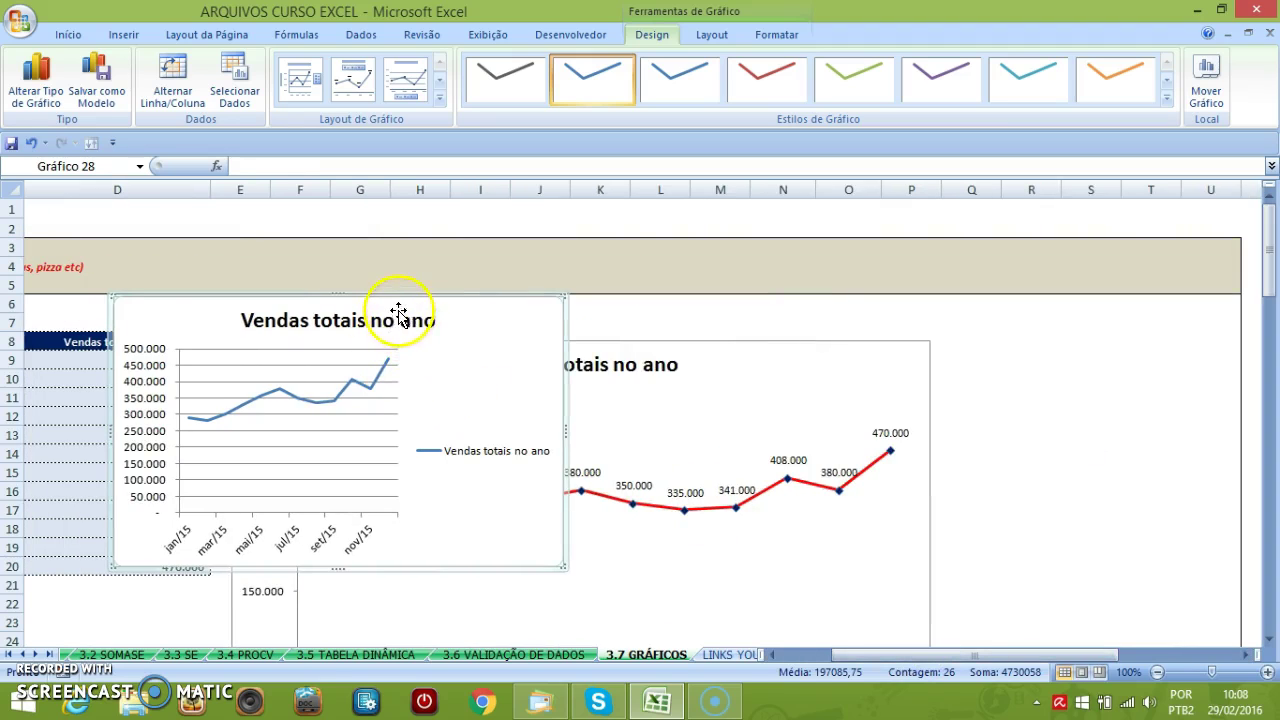
{"action": "left_click_drag", "start_coordinate": [434, 309], "coordinate": [1034, 586]}
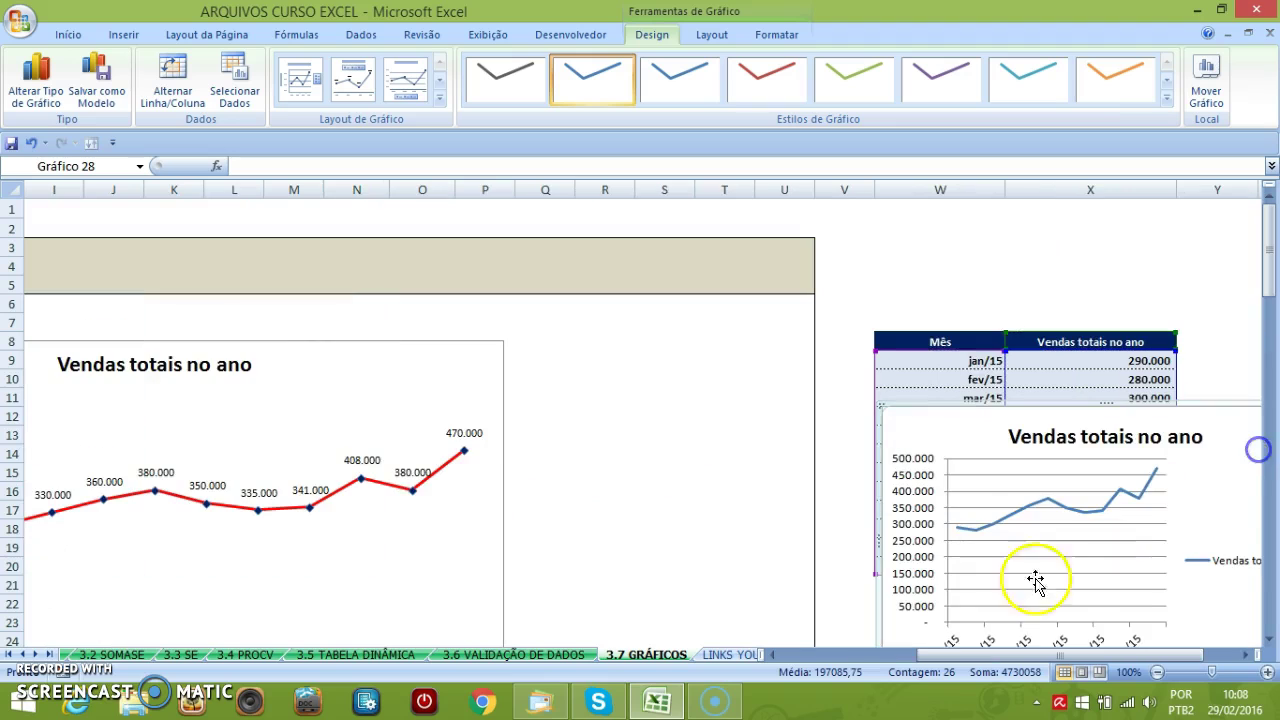
{"action": "left_click_drag", "start_coordinate": [1016, 654], "coordinate": [1034, 654]}
{"action": "left_click_drag", "start_coordinate": [1109, 426], "coordinate": [1268, 360]}
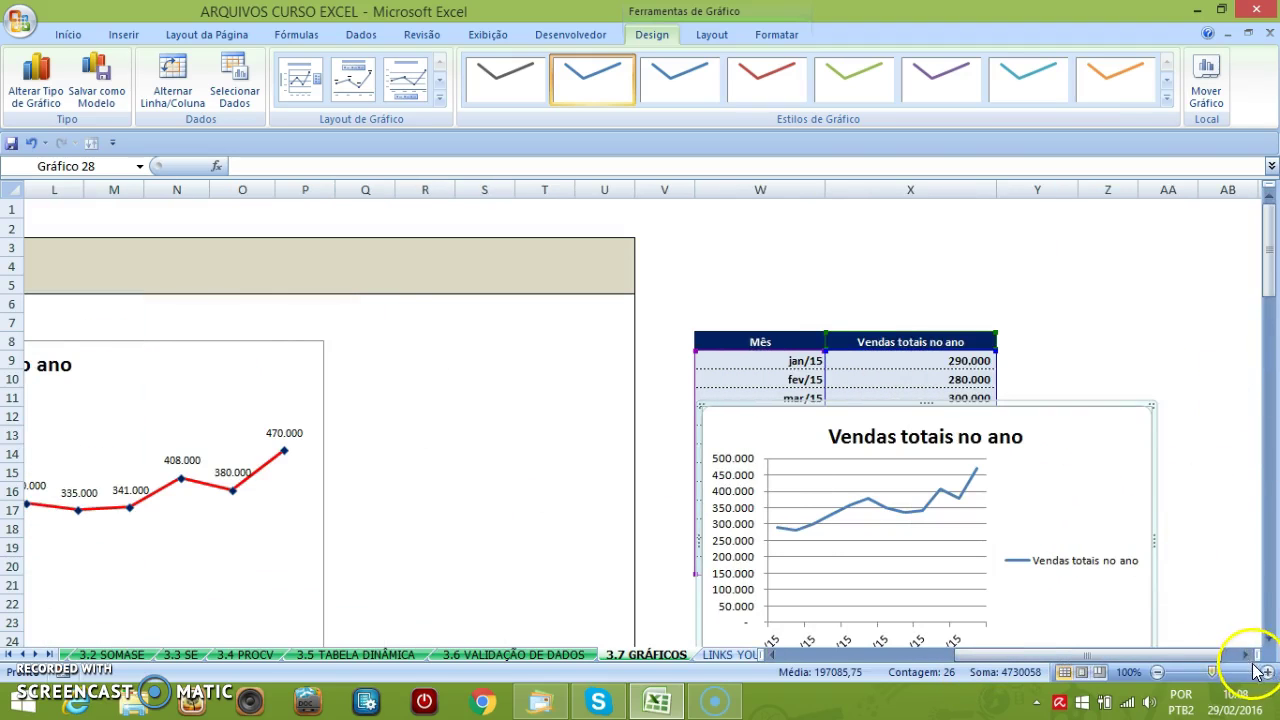
{"action": "left_click", "coordinate": [1245, 655]}
{"action": "left_click_drag", "start_coordinate": [746, 434], "coordinate": [1059, 358]}
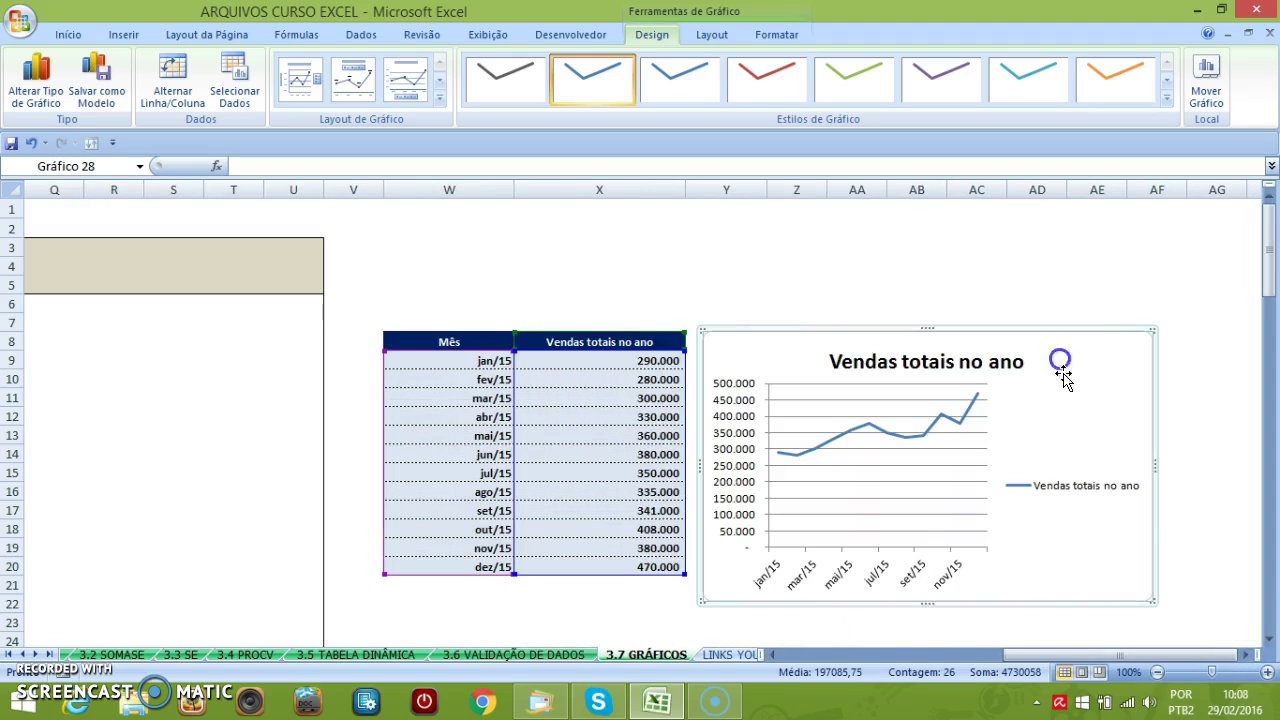
Step: Enlarge the line chart so that it extends to about column AJ and row 27
{"action": "left_click", "coordinate": [1245, 655]}
{"action": "scroll", "coordinate": [783, 483], "scroll_direction": "down", "scroll_amount": 3}
{"action": "scroll", "coordinate": [884, 437], "scroll_direction": "up", "scroll_amount": 1}
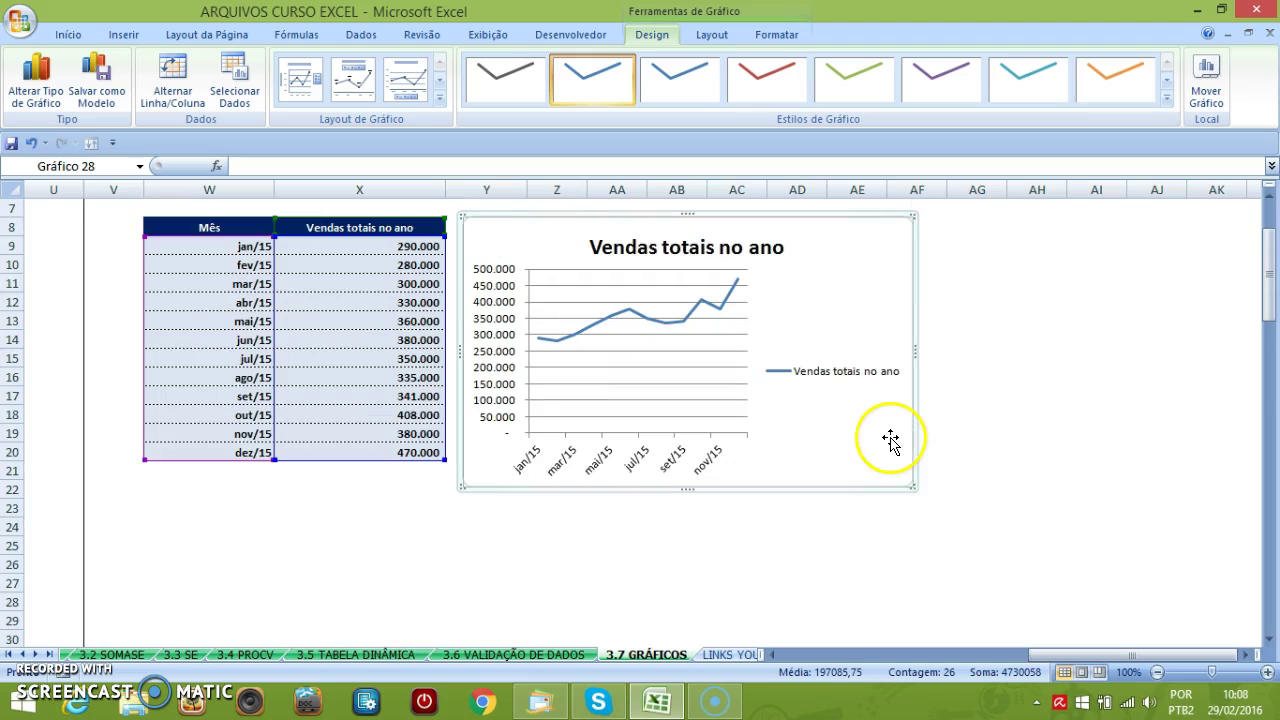
{"action": "left_click_drag", "start_coordinate": [913, 487], "coordinate": [1171, 582]}
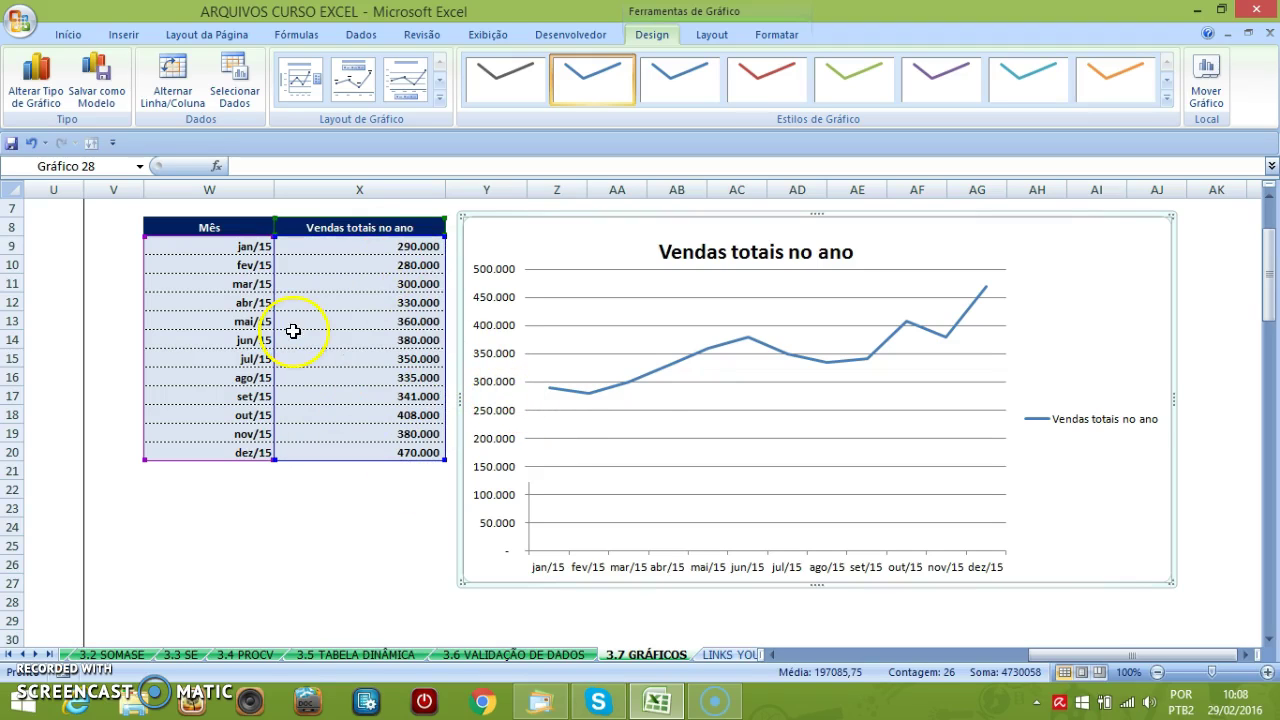
Step: Add data labels to the Vendas totais no ano line in the new chart
{"action": "left_click", "coordinate": [592, 398]}
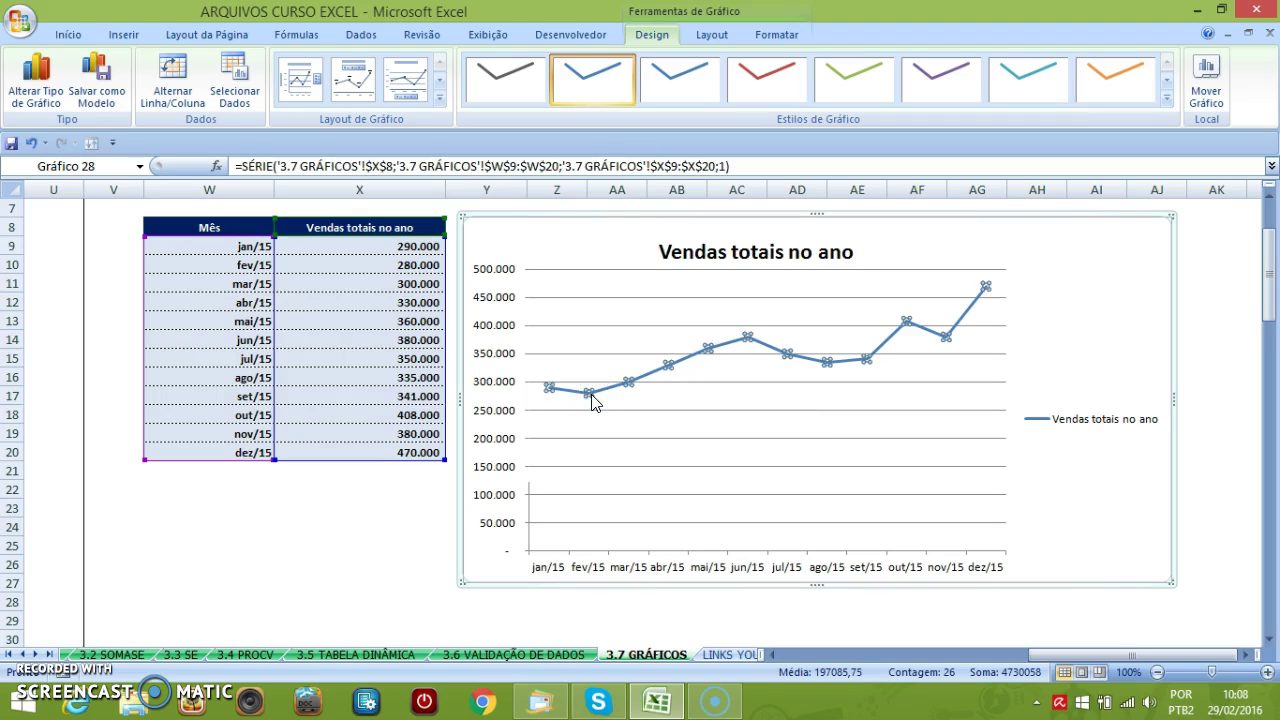
{"action": "right_click", "coordinate": [592, 398]}
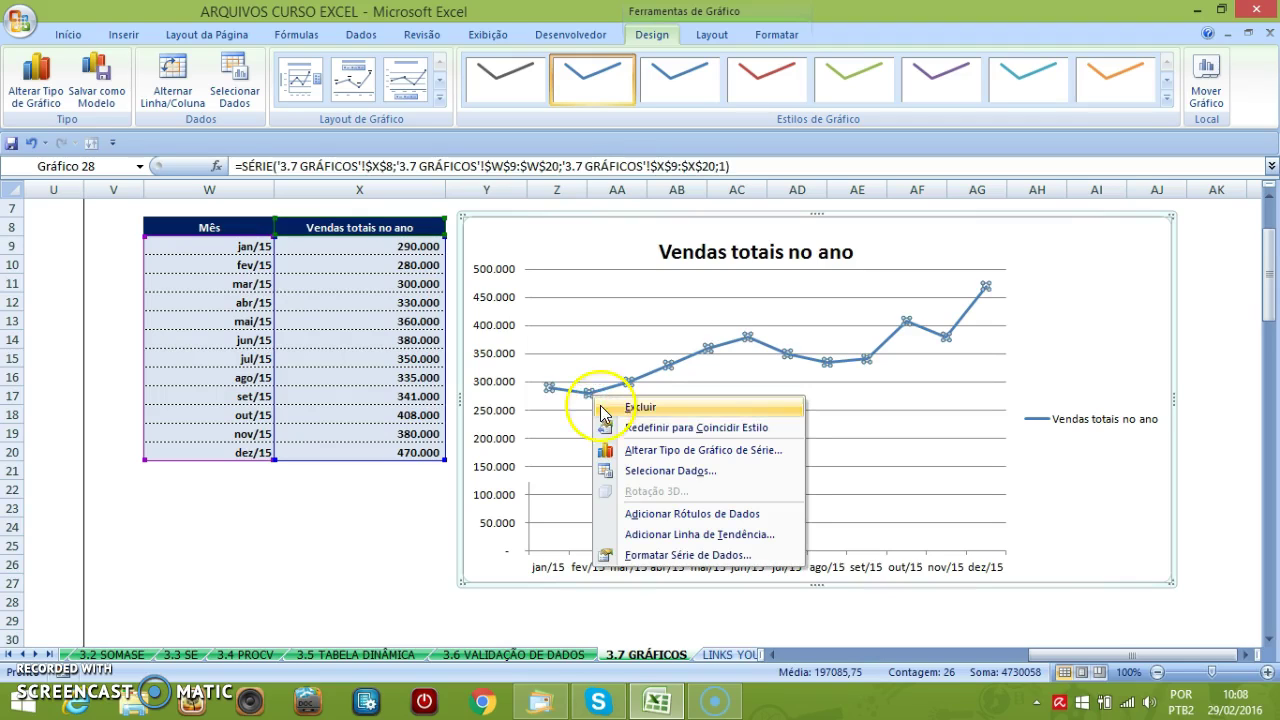
{"action": "left_click", "coordinate": [697, 514]}
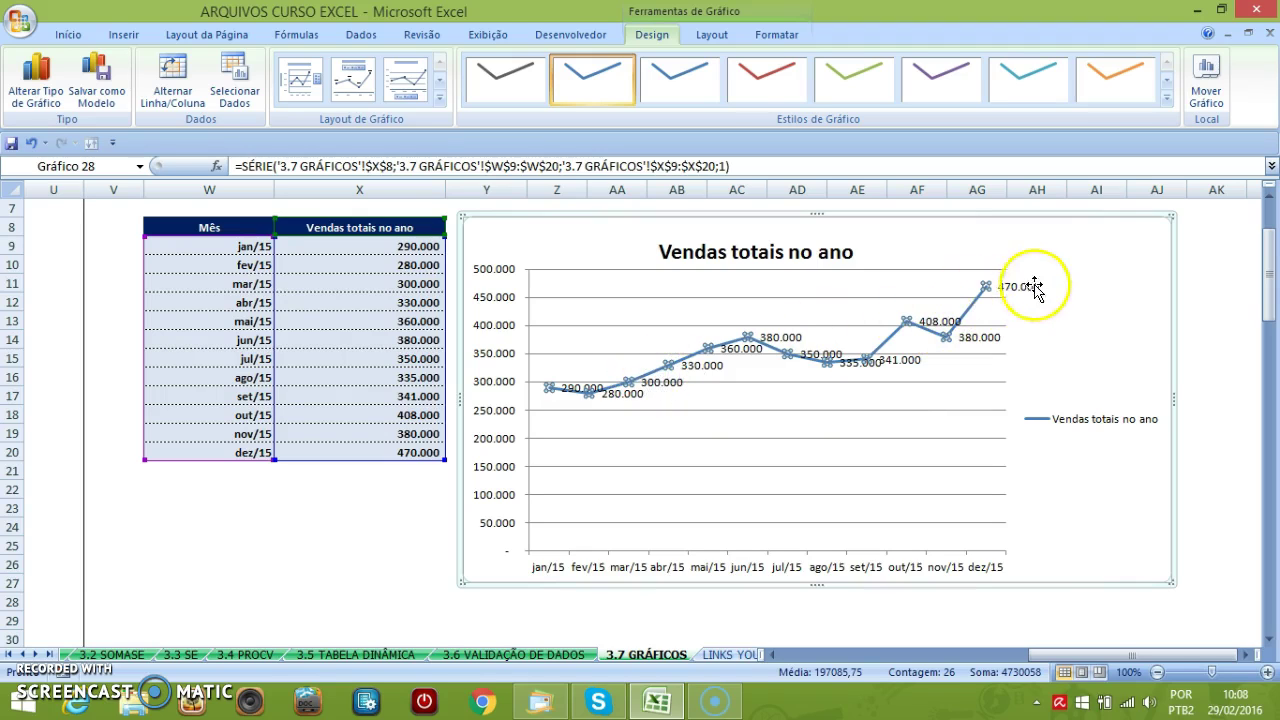
{"action": "right_click", "coordinate": [945, 337]}
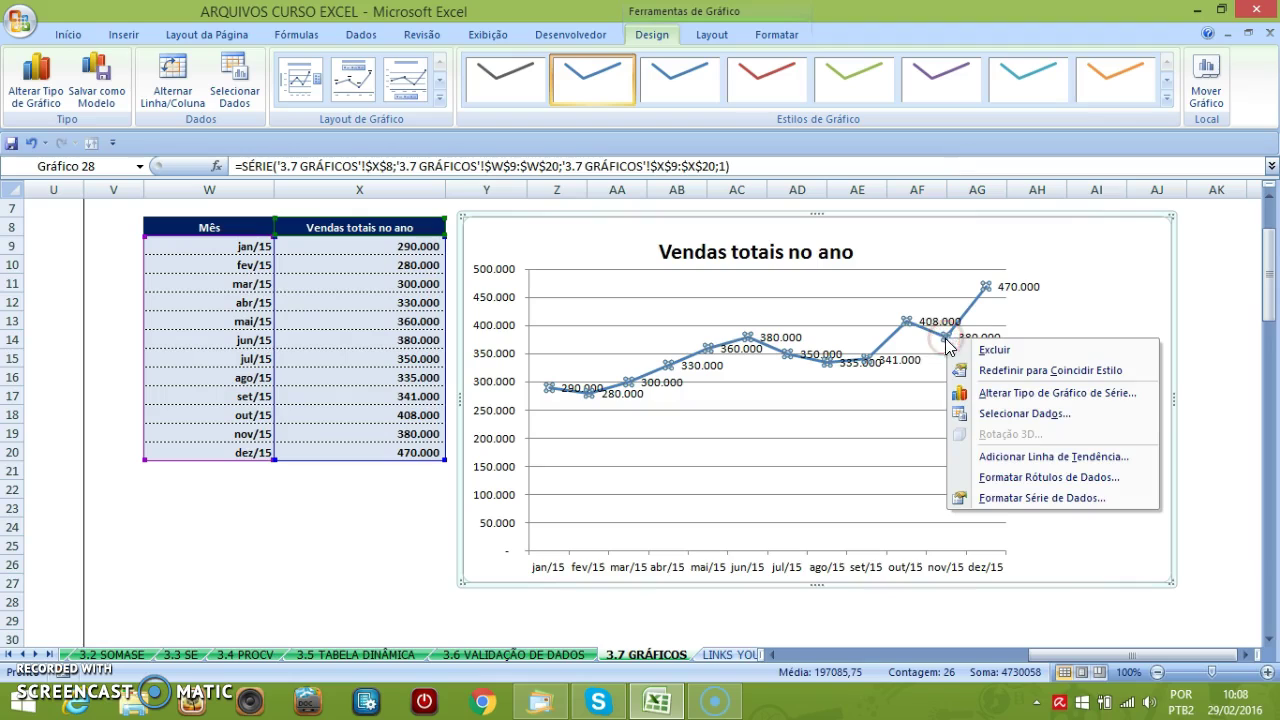
{"action": "left_click", "coordinate": [996, 460]}
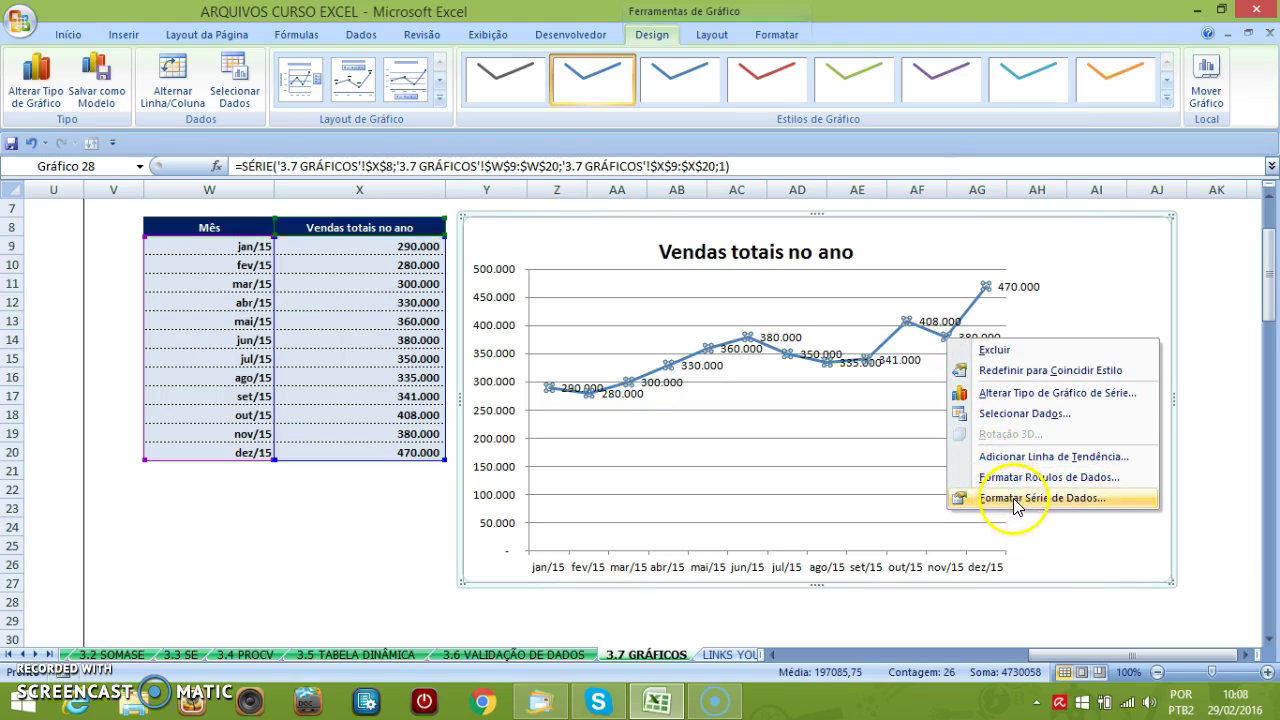
{"action": "left_click", "coordinate": [1211, 283]}
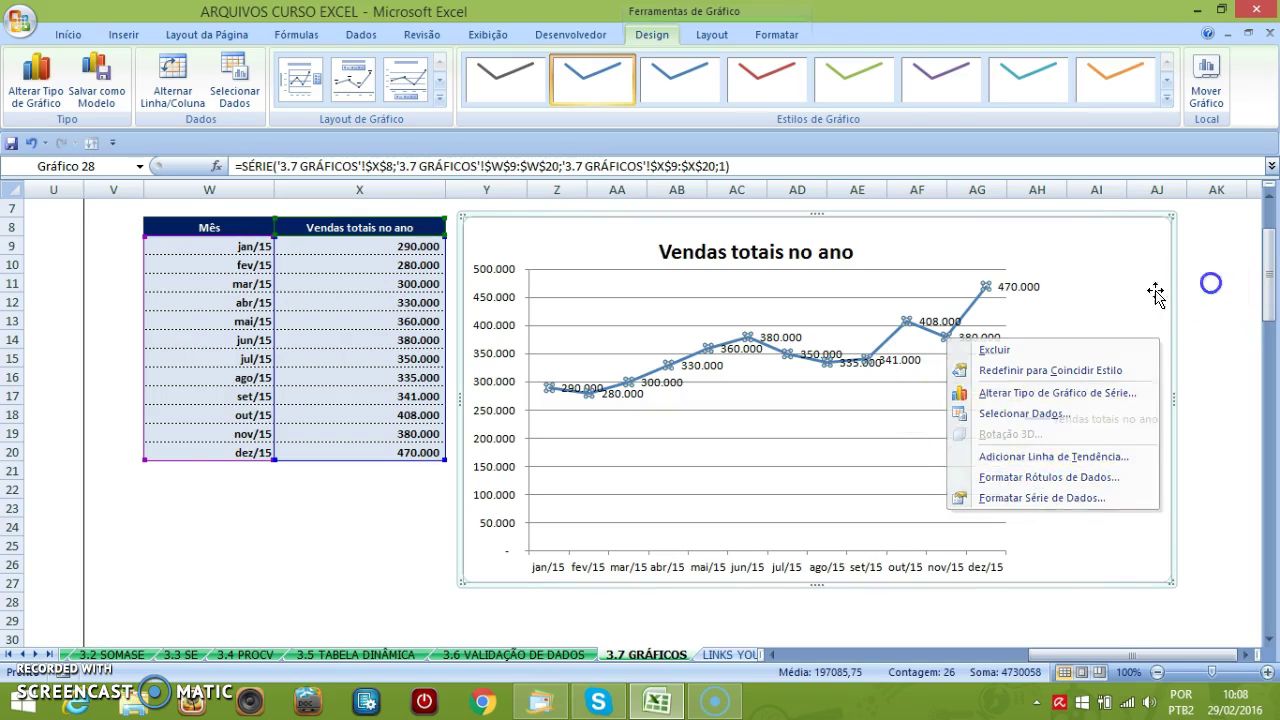
{"action": "left_click", "coordinate": [1183, 326]}
Step: Format the line's data labels, trying the Centro and Abaixo positions and settling on Acima
{"action": "right_click", "coordinate": [987, 293]}
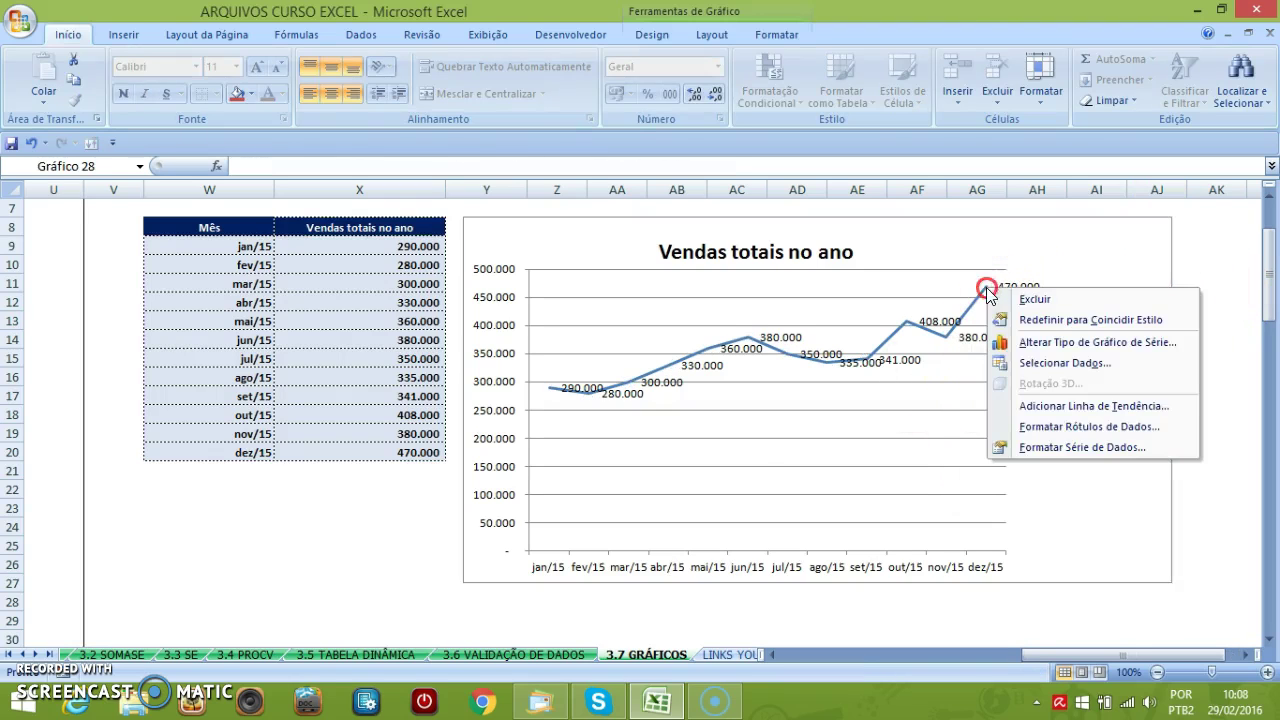
{"action": "left_click", "coordinate": [1082, 428]}
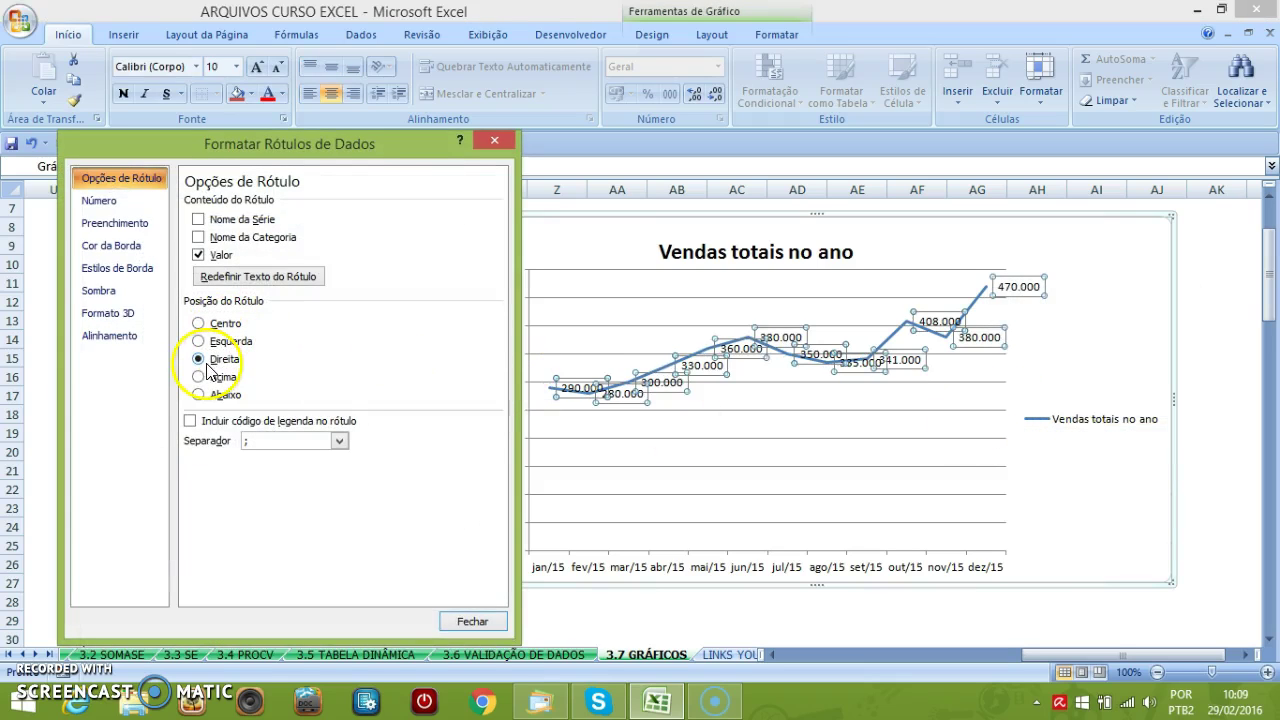
{"action": "left_click", "coordinate": [199, 325]}
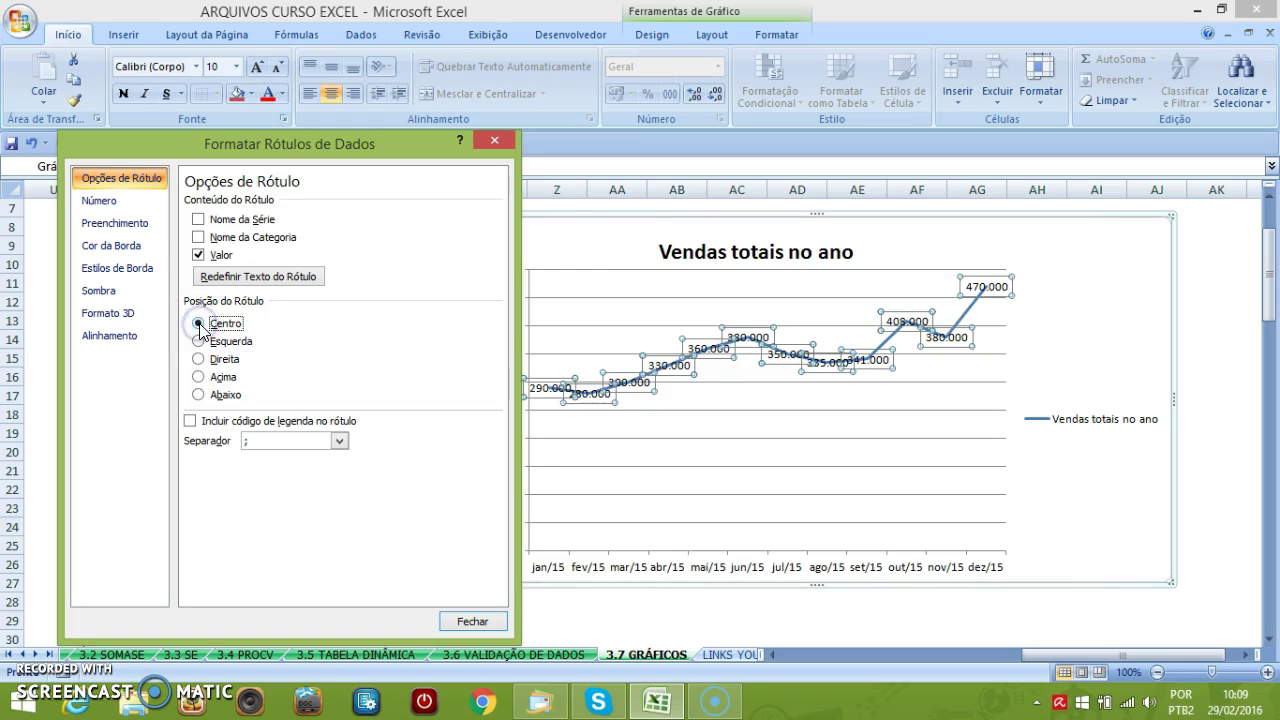
{"action": "left_click", "coordinate": [199, 377]}
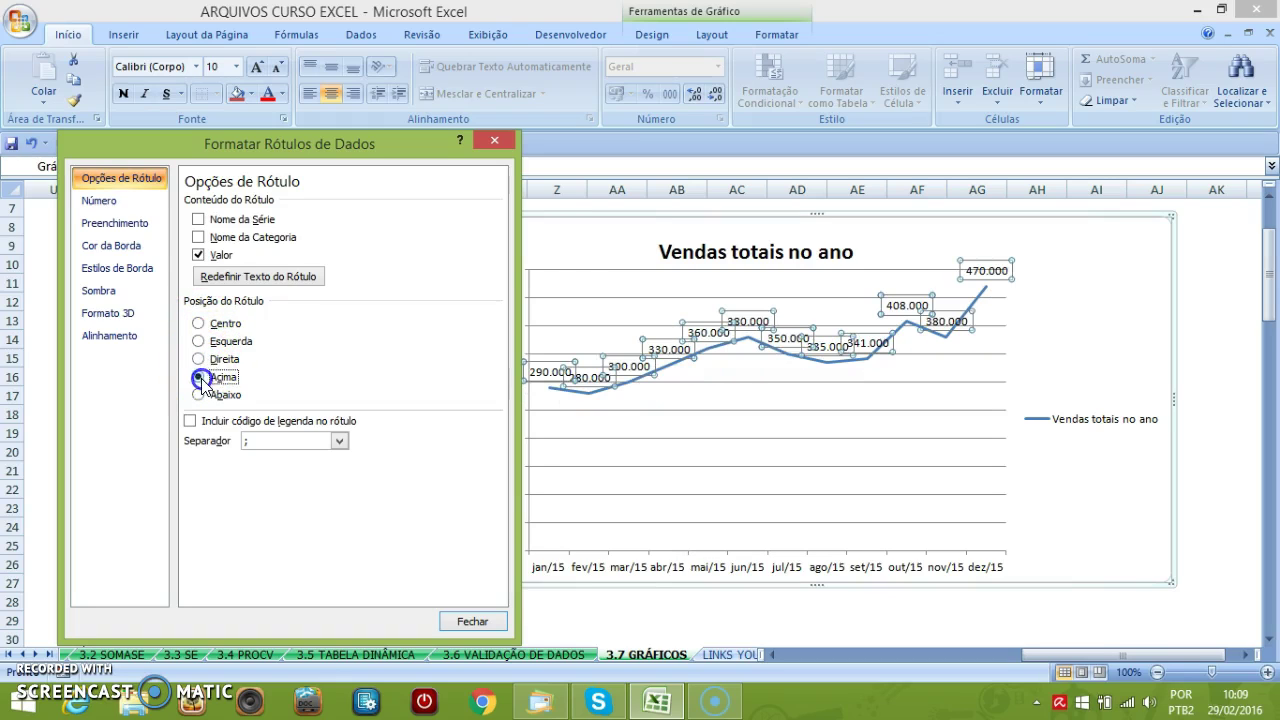
{"action": "left_click", "coordinate": [199, 395]}
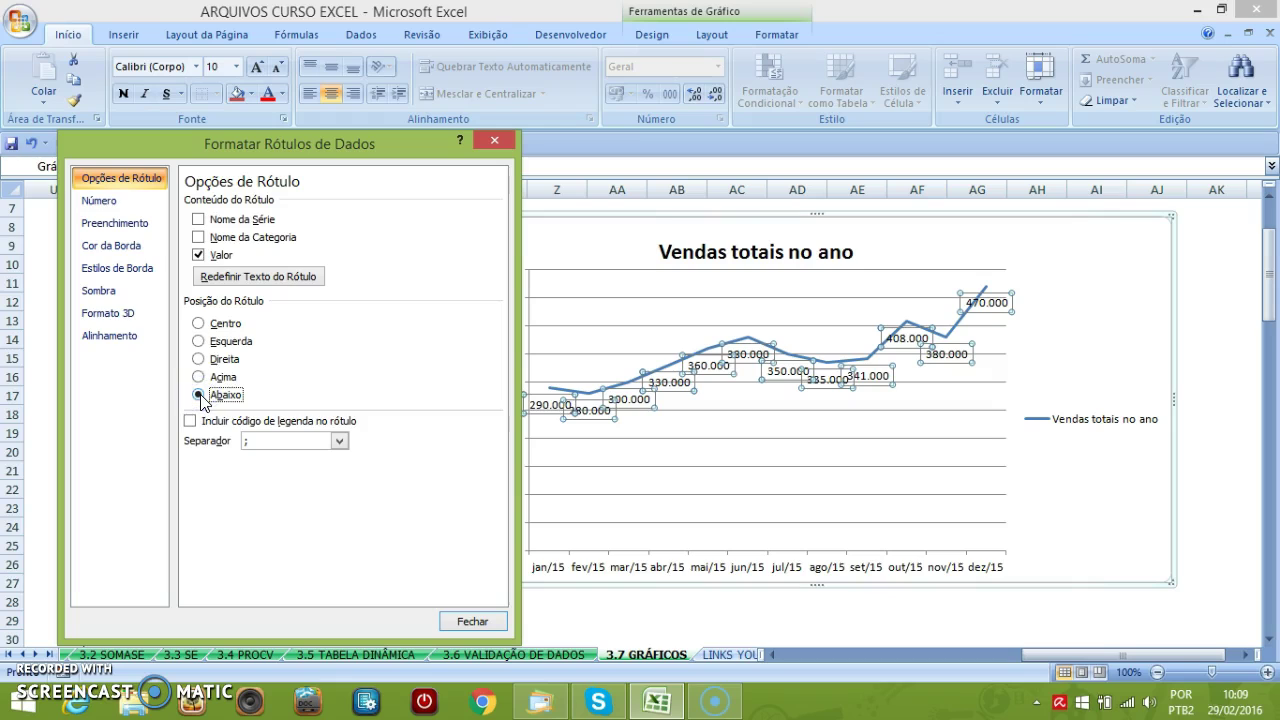
{"action": "left_click", "coordinate": [199, 377]}
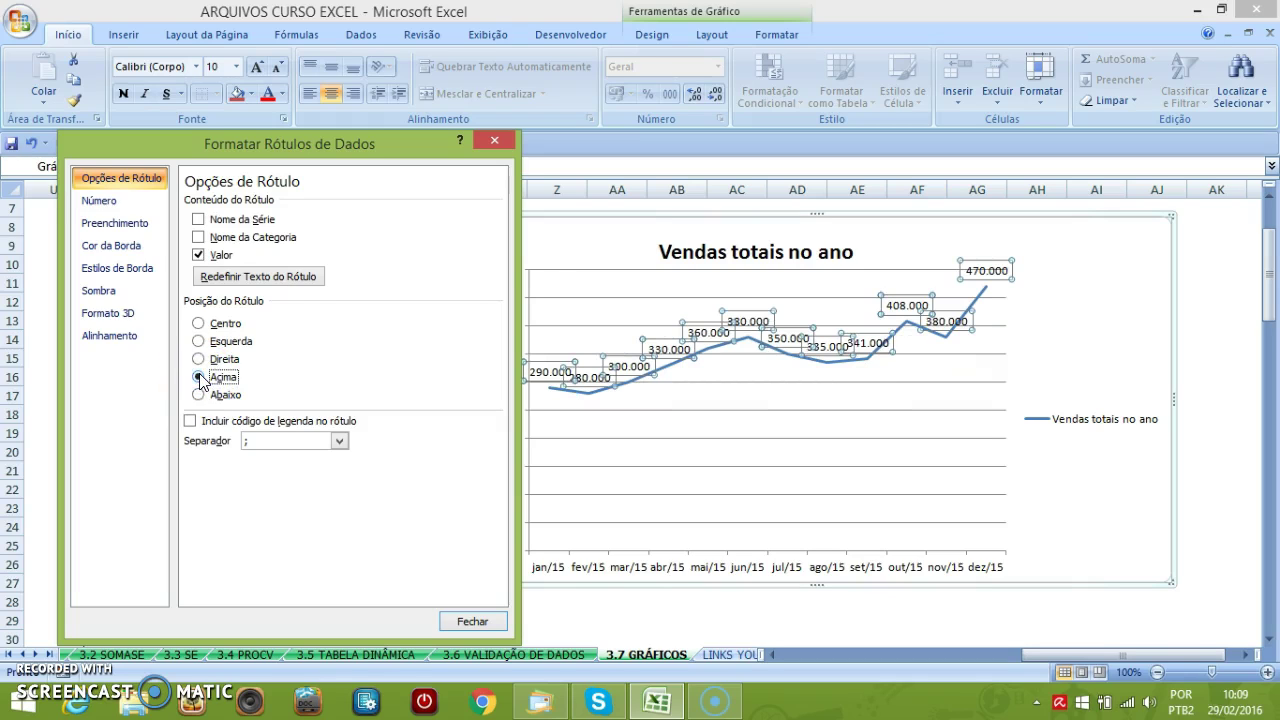
Step: Try including Nome da Categoria and Nome da Série in the data labels, and restore them to Valor only
{"action": "left_click", "coordinate": [199, 238]}
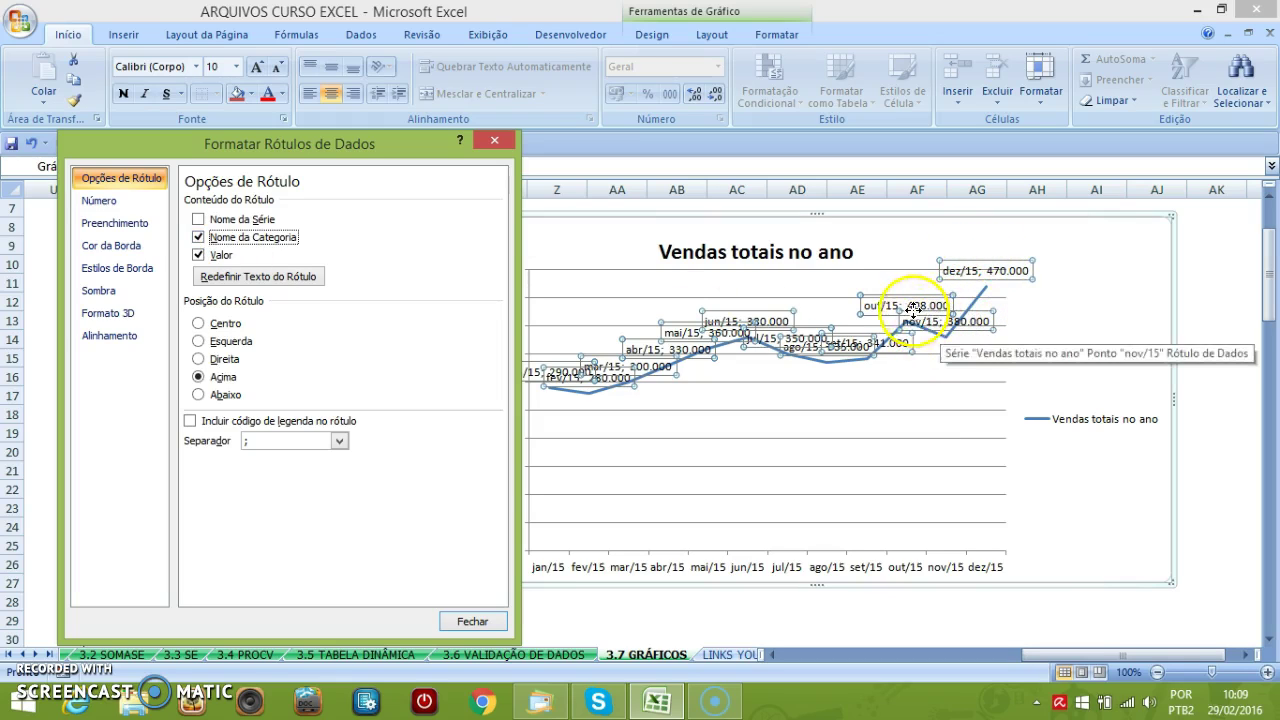
{"action": "left_click", "coordinate": [199, 238]}
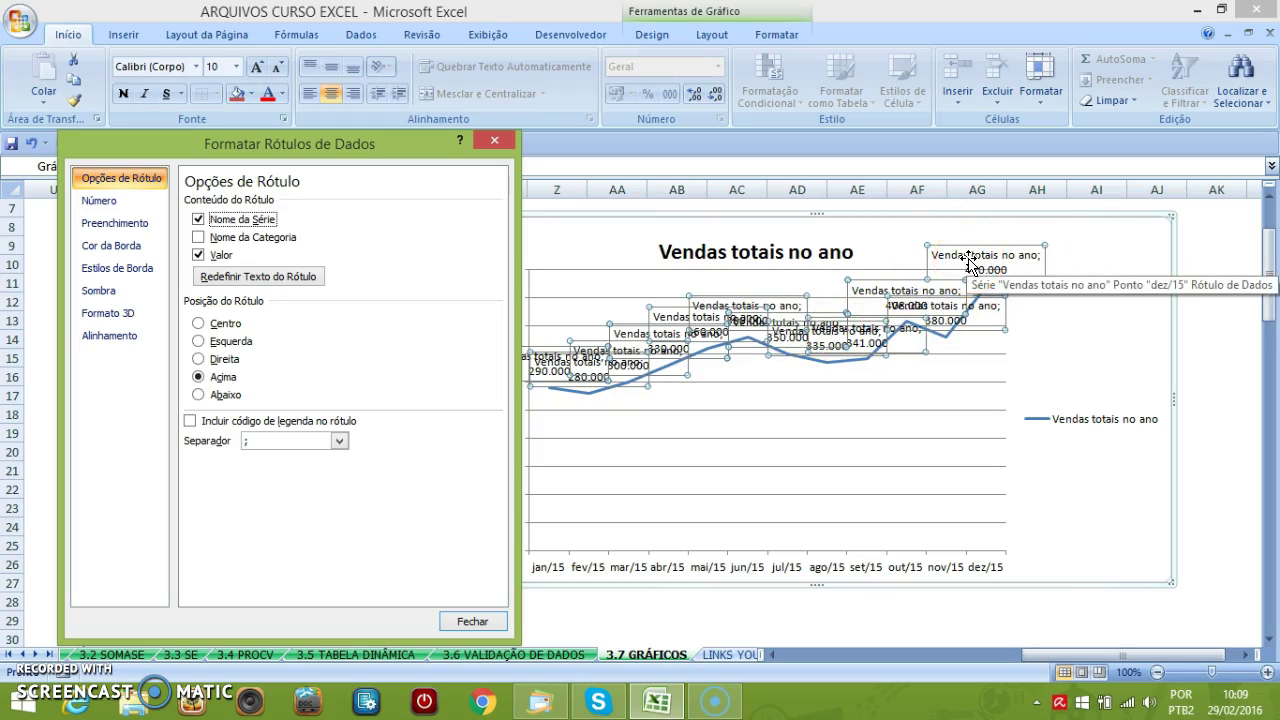
{"action": "left_click", "coordinate": [197, 222]}
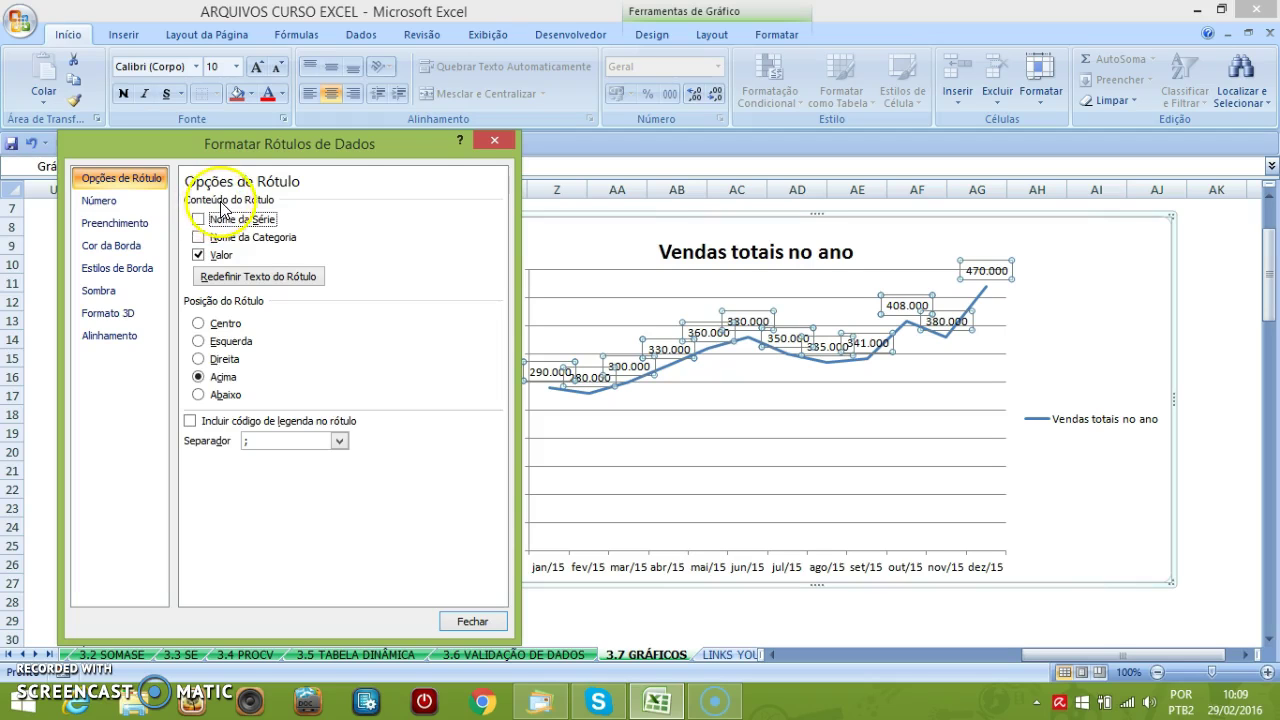
{"action": "left_click", "coordinate": [492, 140]}
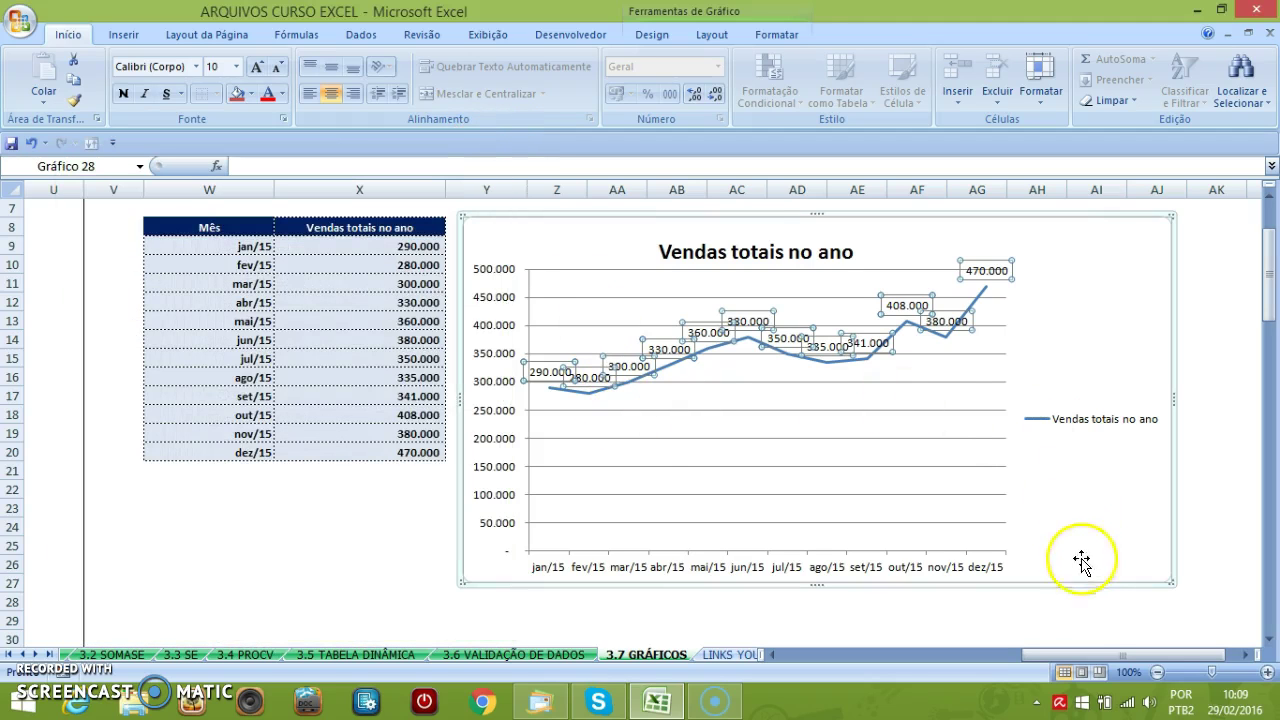
{"action": "left_click", "coordinate": [1085, 600]}
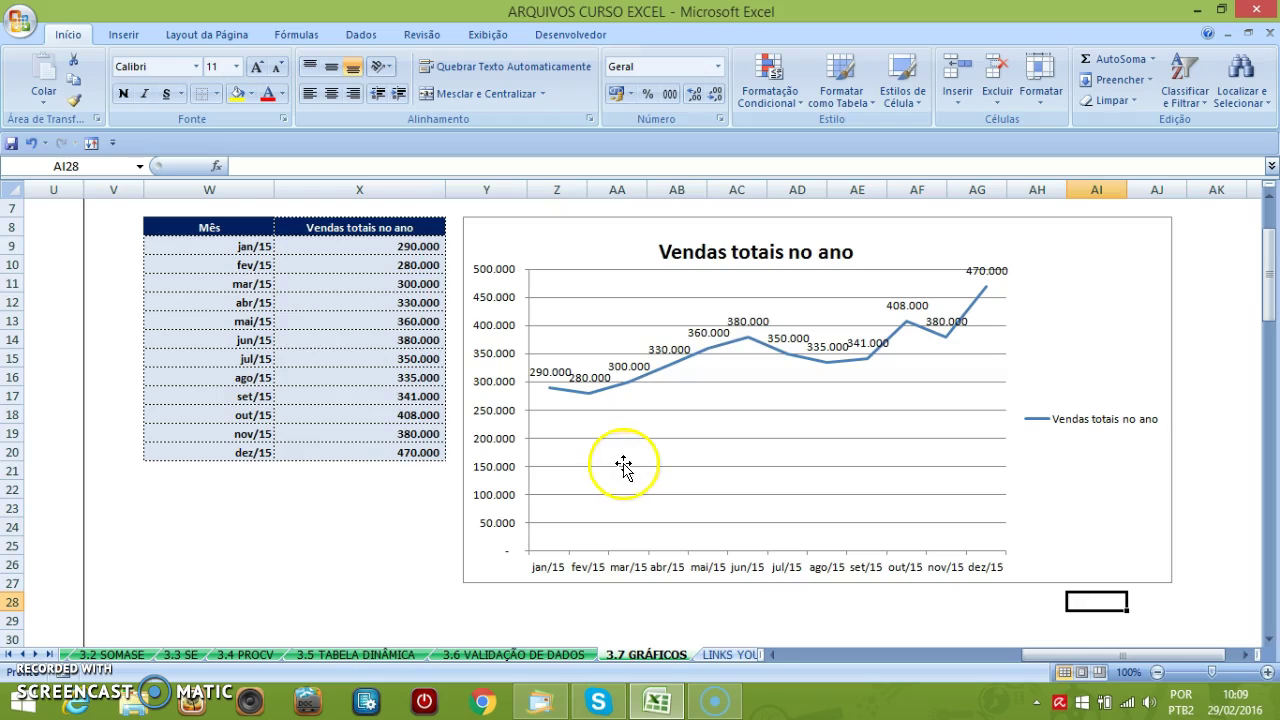
Step: Give the line chart's Vendas totais no ano series Interno markers of the diamond type
{"action": "left_click_drag", "start_coordinate": [1050, 656], "coordinate": [1145, 688]}
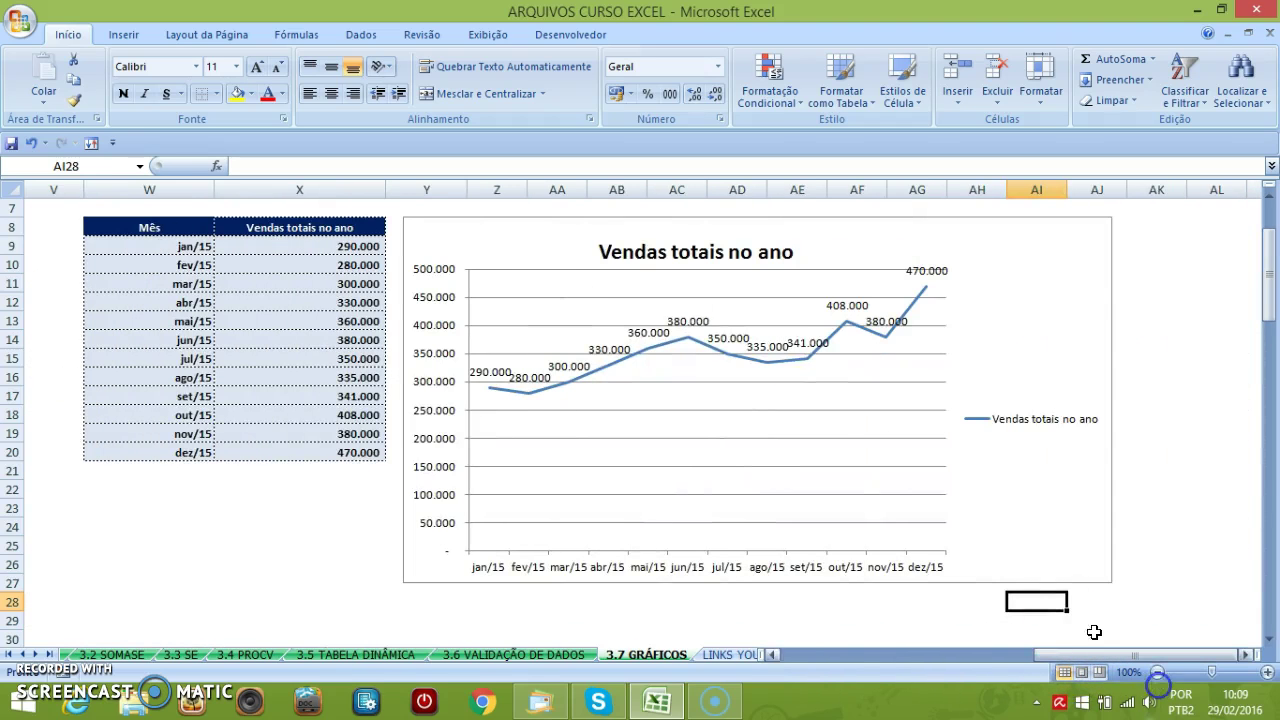
{"action": "right_click", "coordinate": [688, 341]}
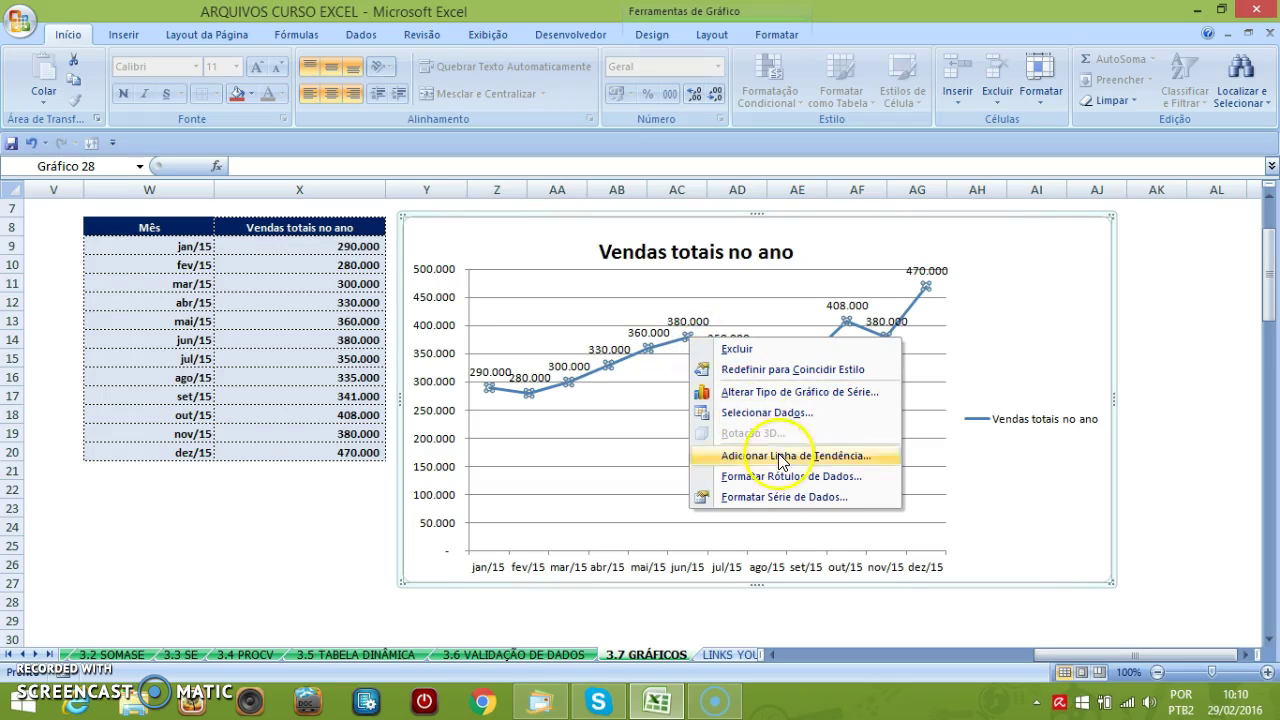
{"action": "left_click", "coordinate": [796, 500]}
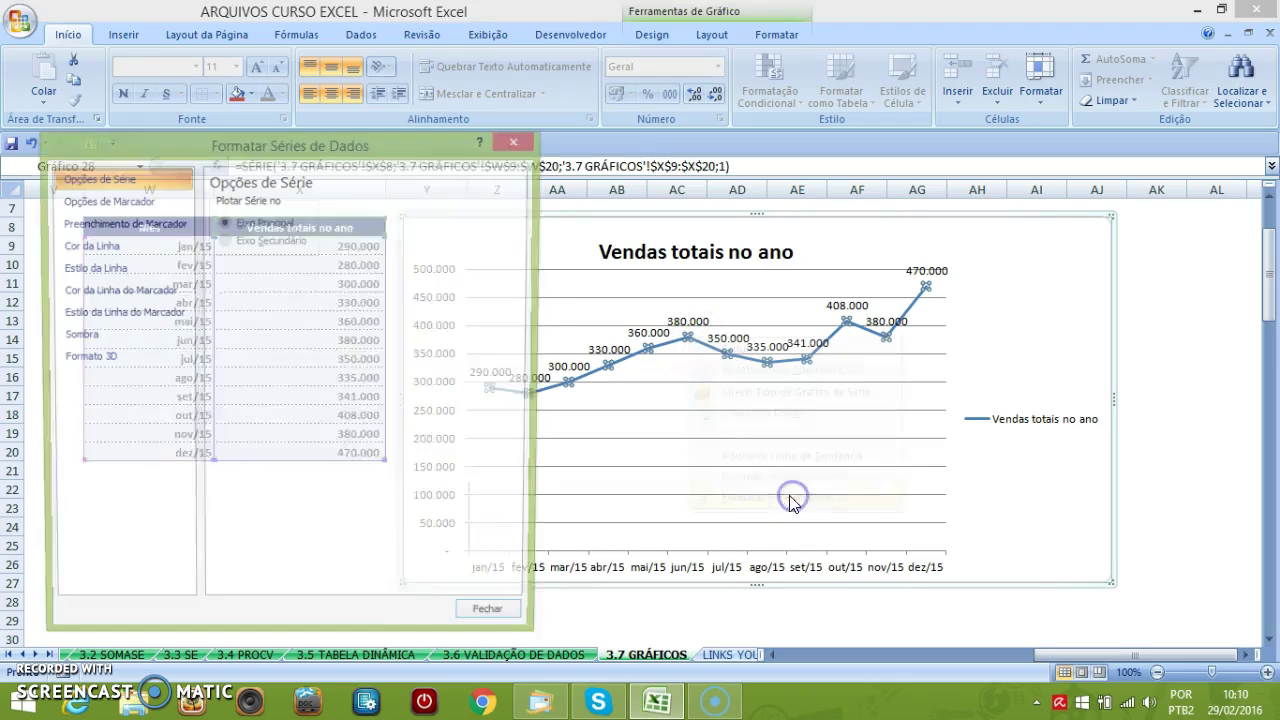
{"action": "left_click", "coordinate": [112, 203]}
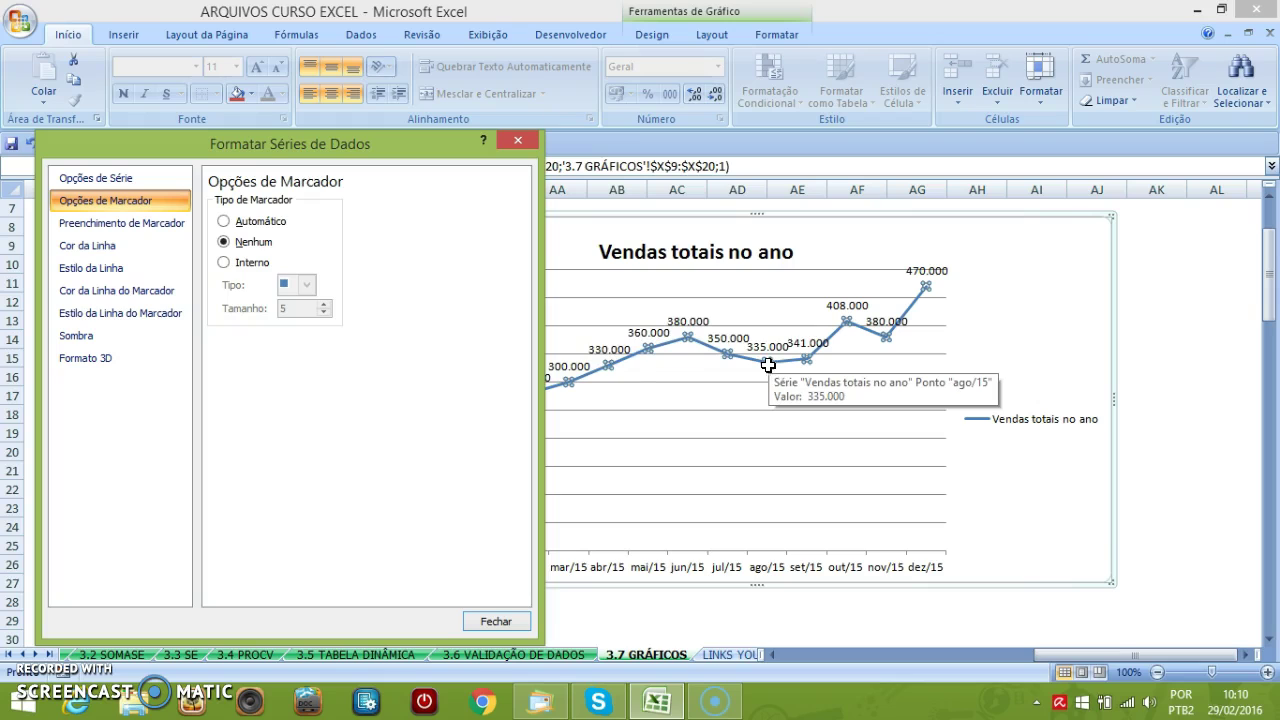
{"action": "left_click", "coordinate": [223, 262]}
{"action": "left_click", "coordinate": [305, 285]}
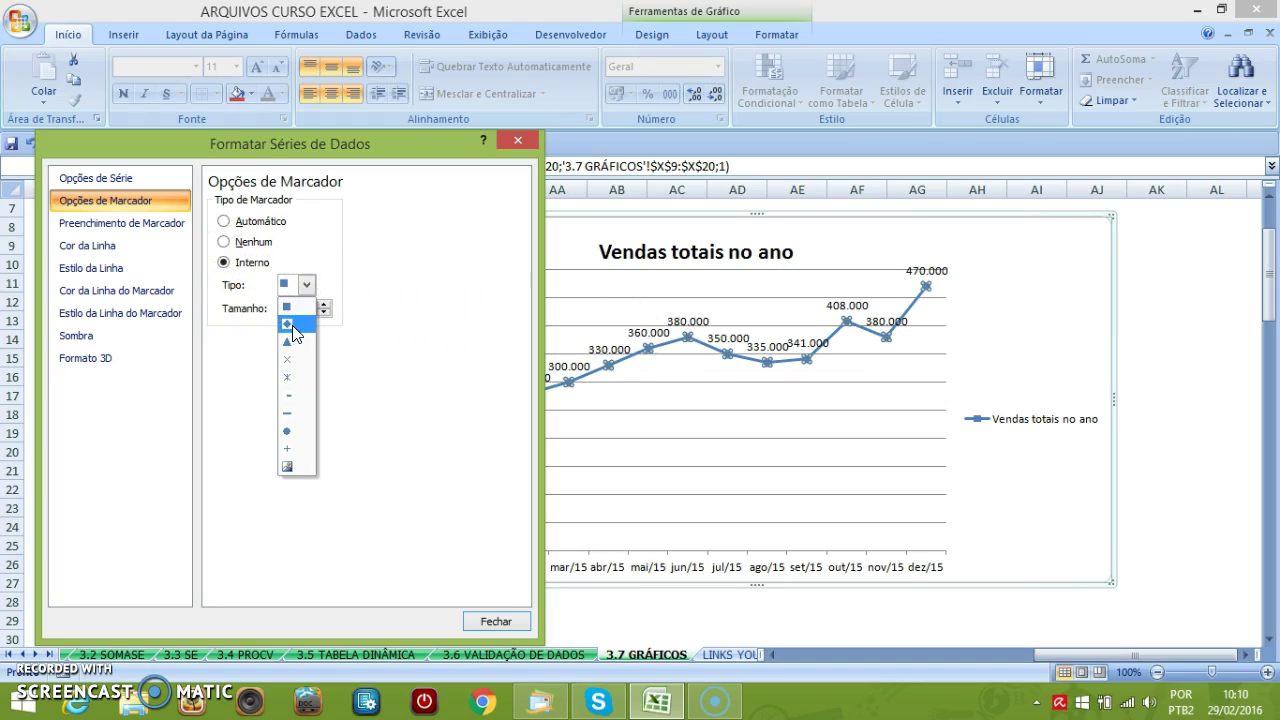
{"action": "left_click", "coordinate": [288, 324]}
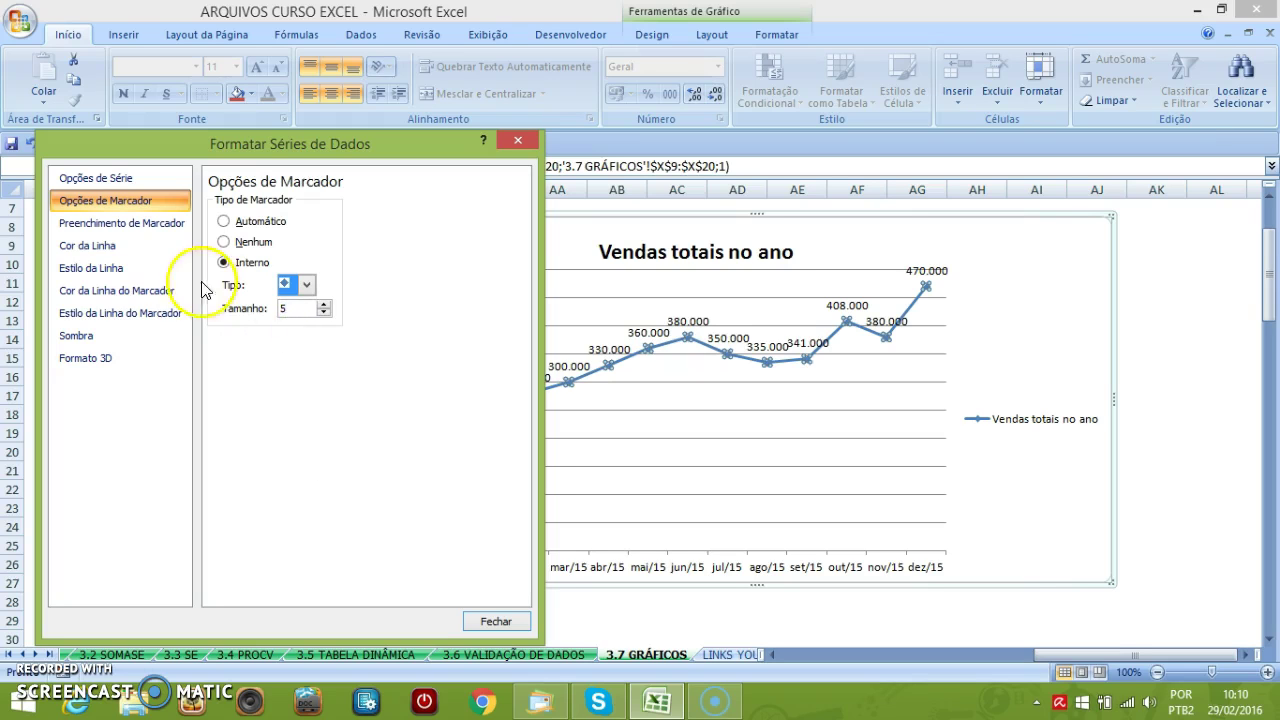
Step: Fill the line's markers with a solid dark blue from the standard colours
{"action": "left_click", "coordinate": [160, 222]}
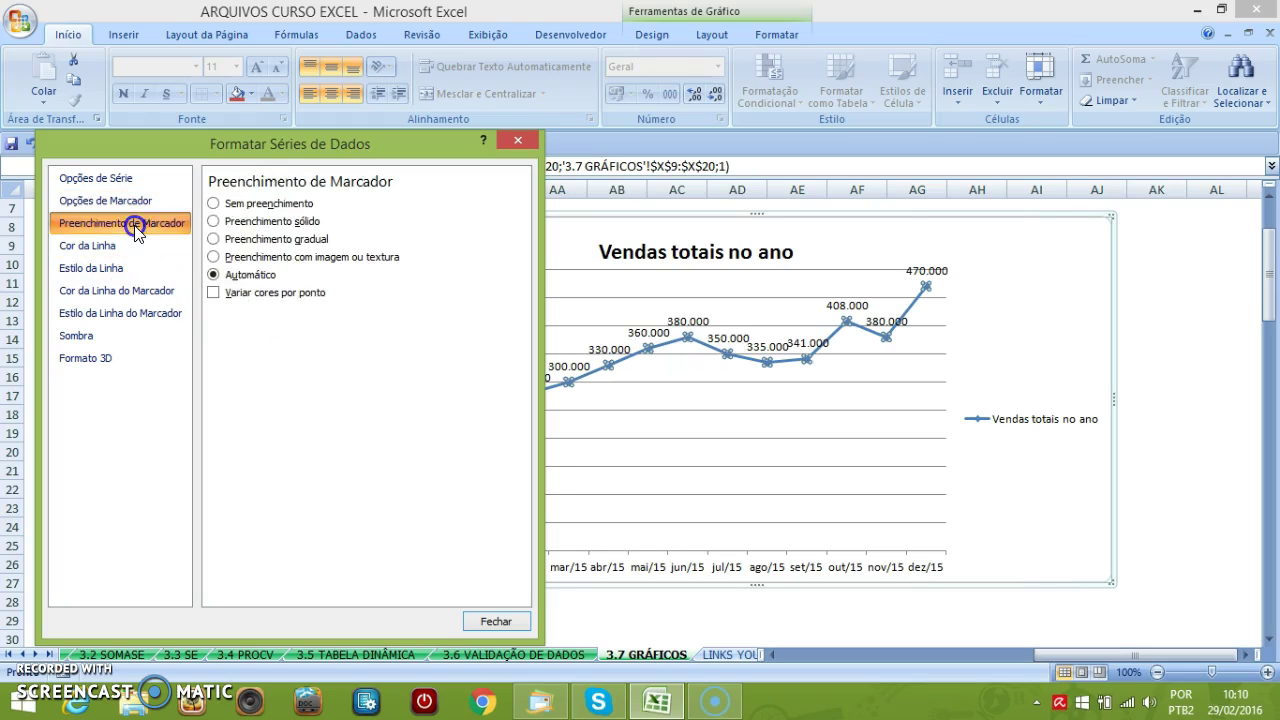
{"action": "left_click", "coordinate": [278, 222]}
{"action": "left_click", "coordinate": [270, 316]}
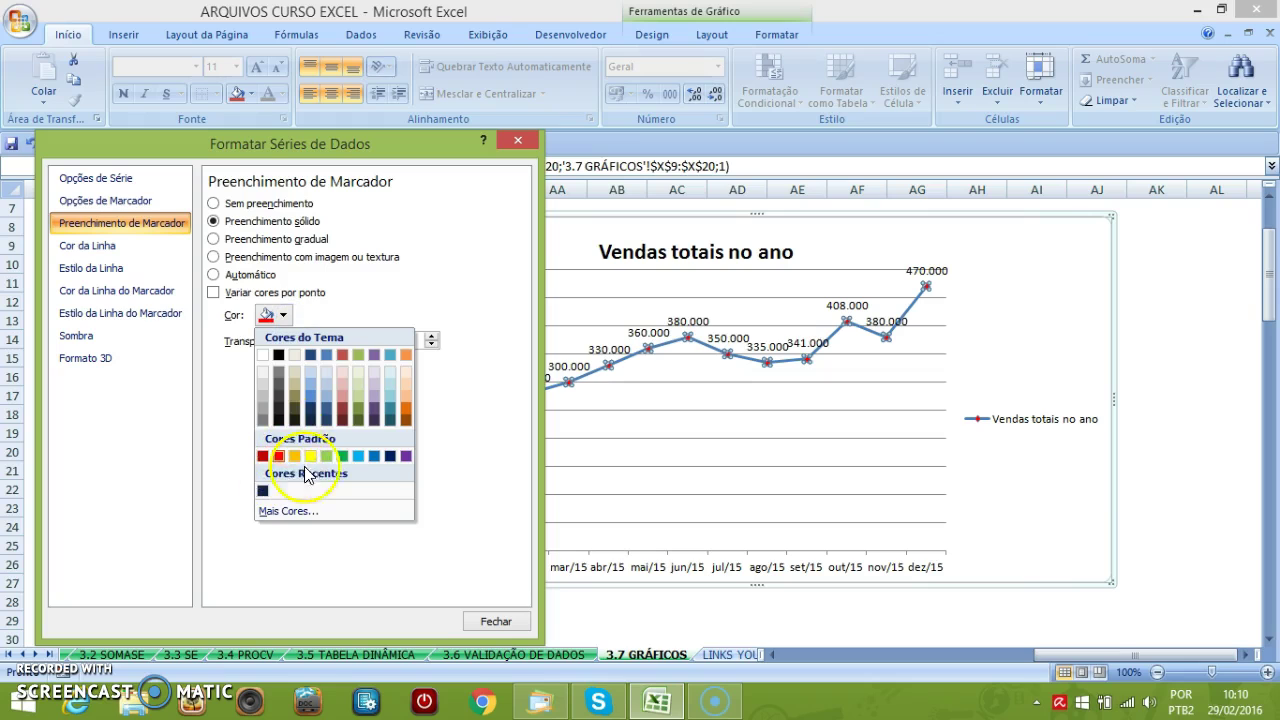
{"action": "left_click", "coordinate": [390, 456]}
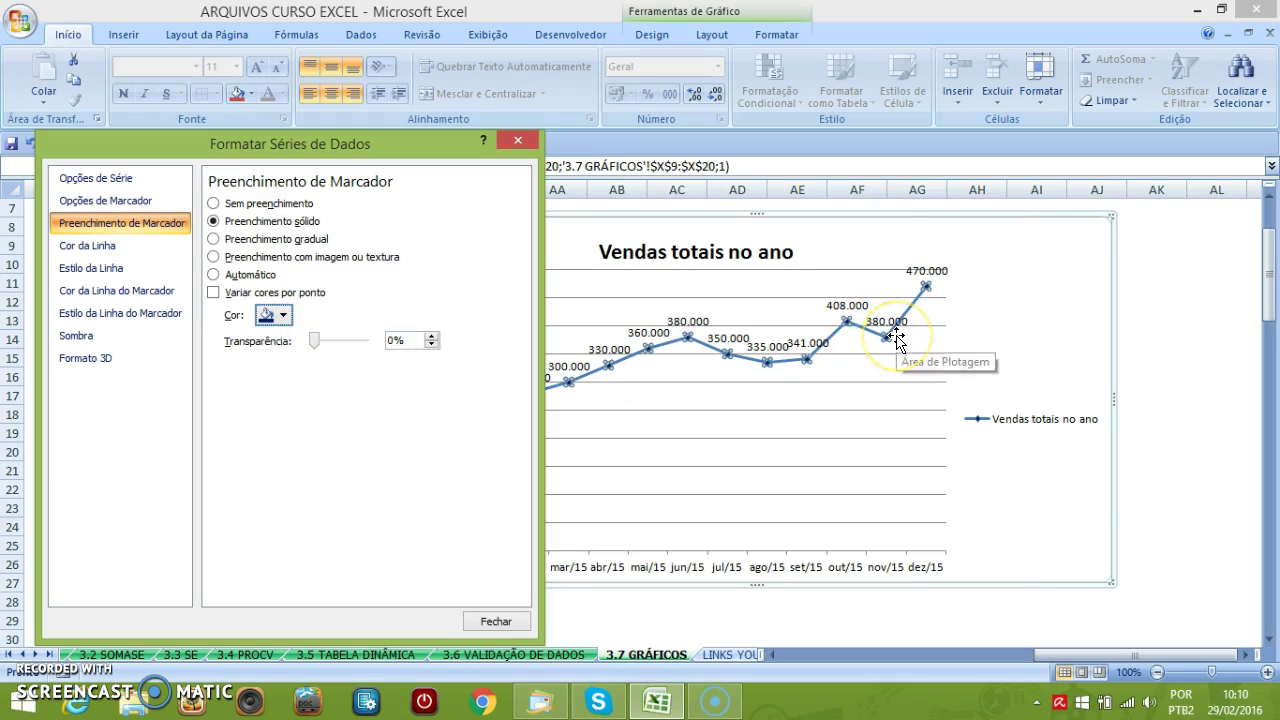
Step: Set the series line colour to solid red and finish formatting the series
{"action": "left_click", "coordinate": [98, 246]}
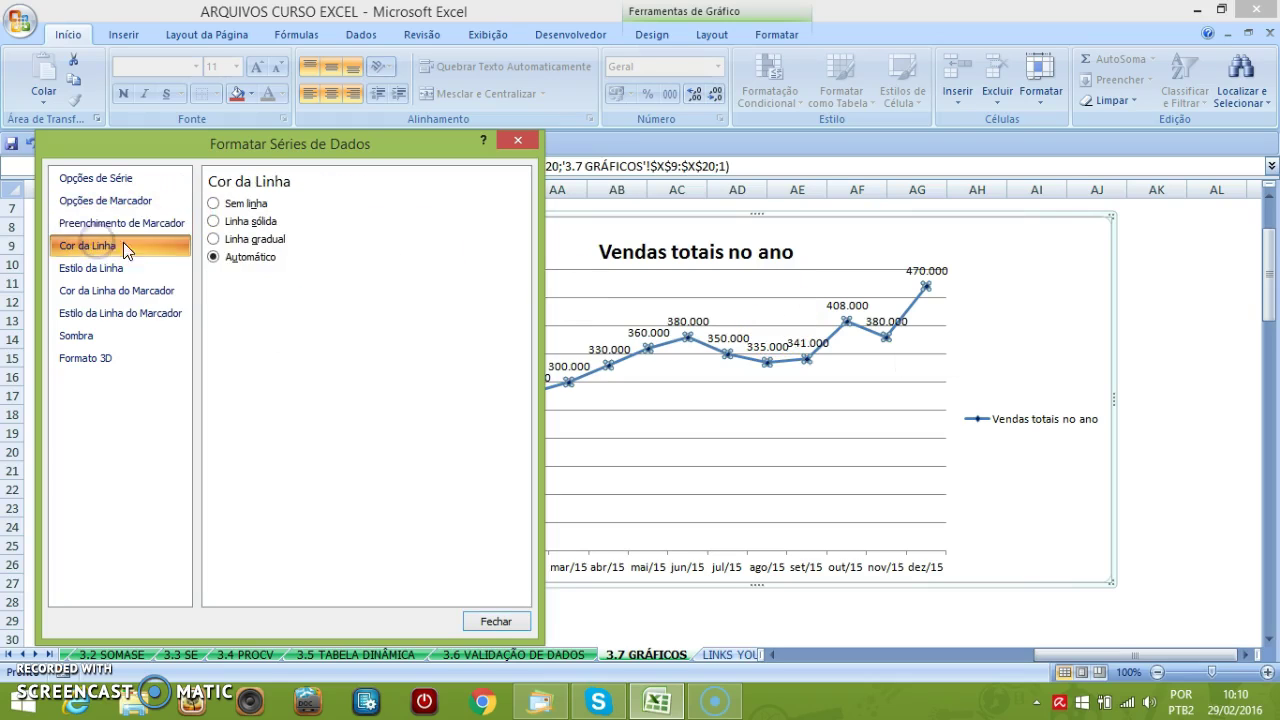
{"action": "left_click", "coordinate": [252, 223]}
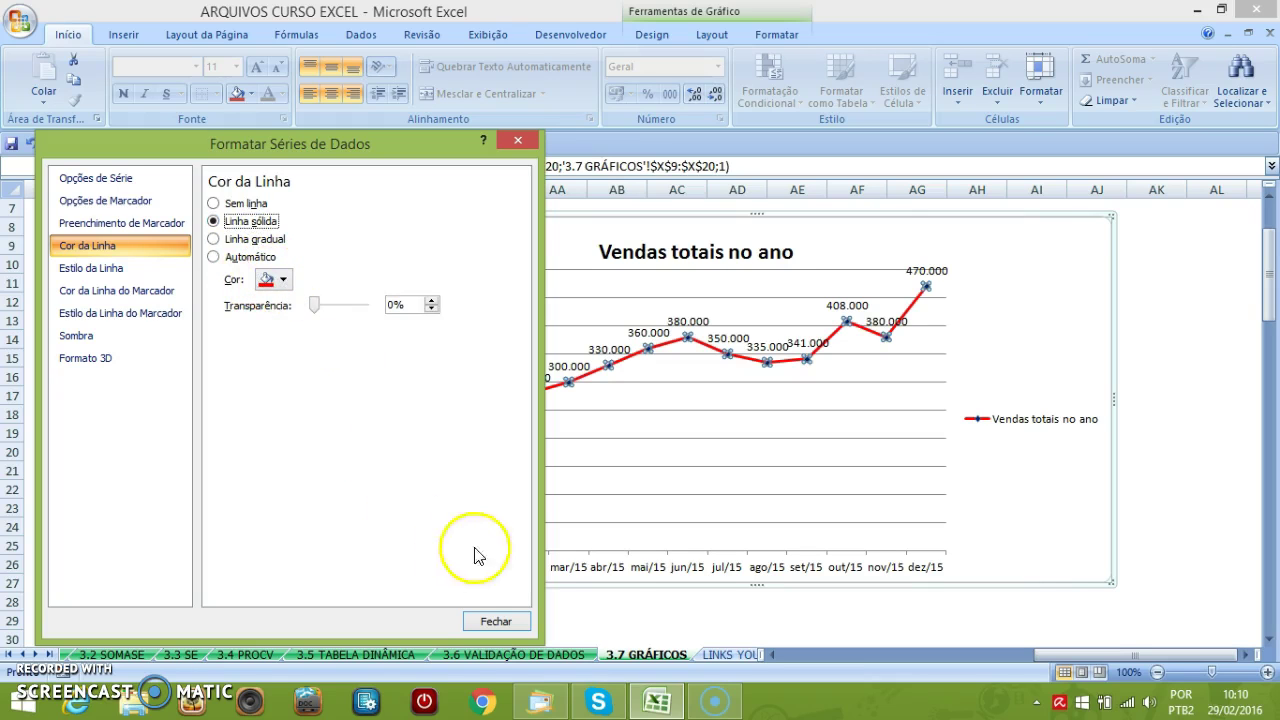
{"action": "left_click", "coordinate": [496, 621]}
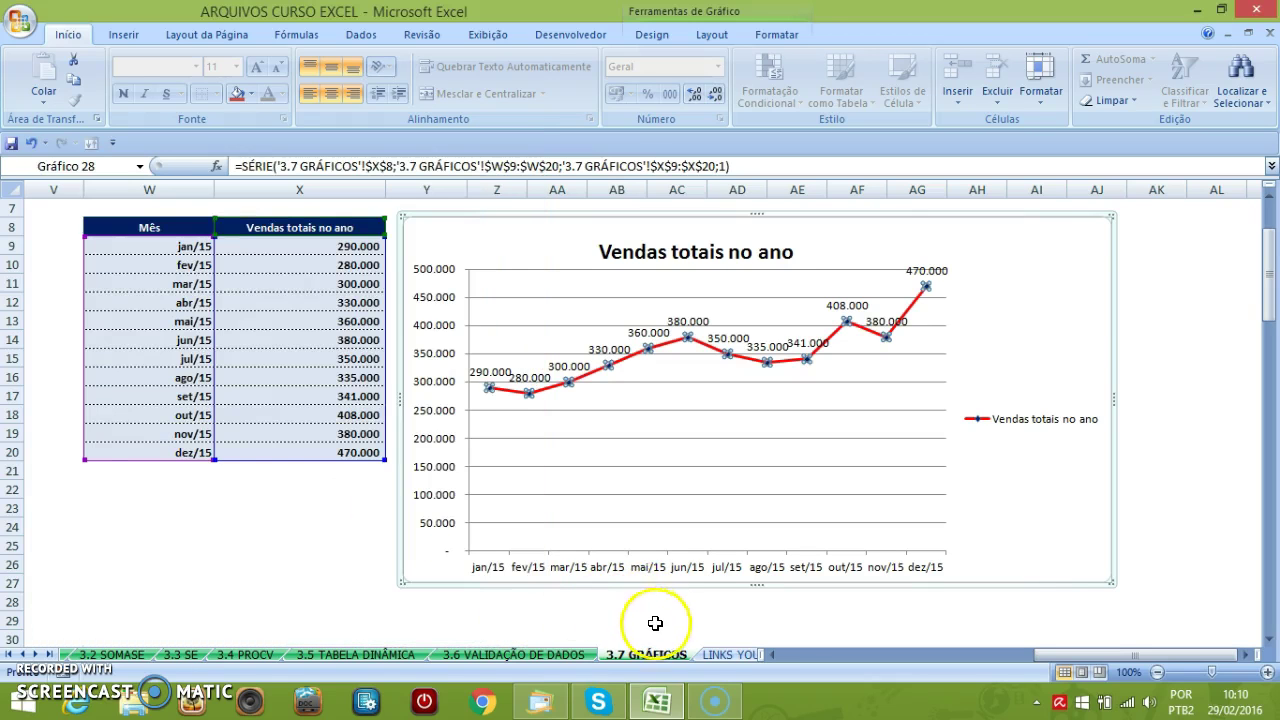
{"action": "left_click", "coordinate": [654, 621]}
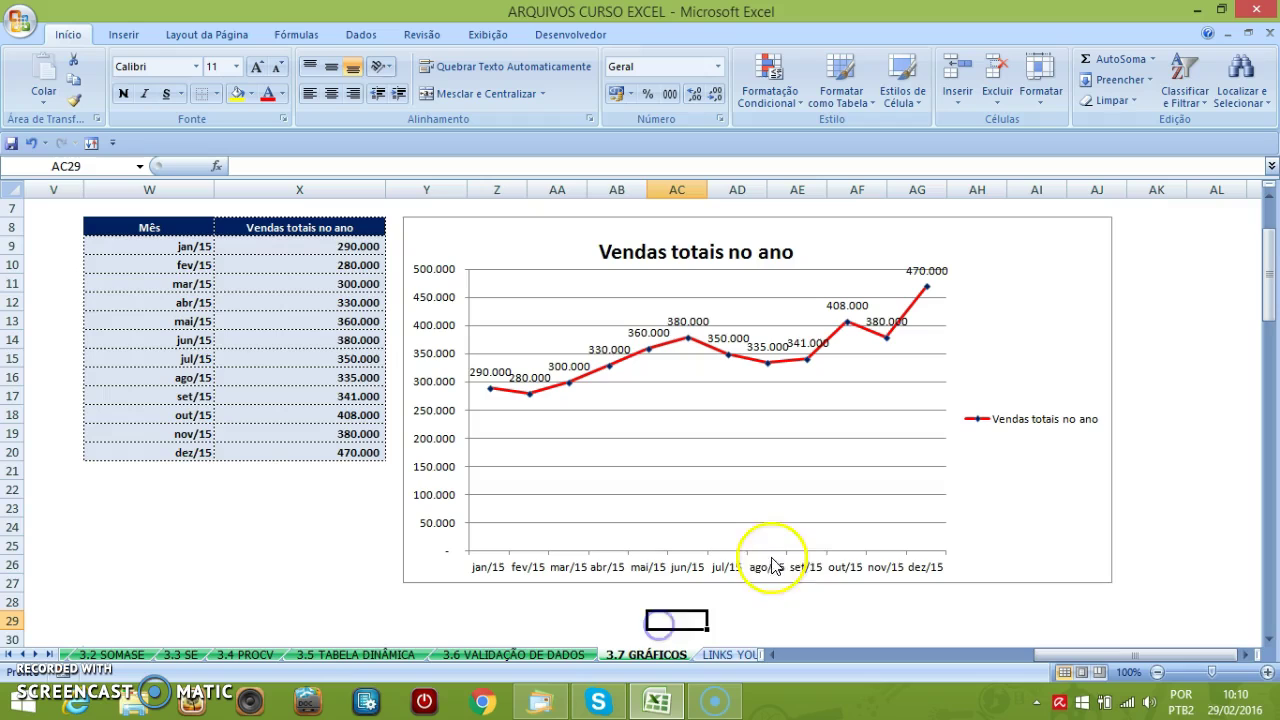
Step: Delete the major horizontal gridlines from the line chart
{"action": "left_click", "coordinate": [816, 500]}
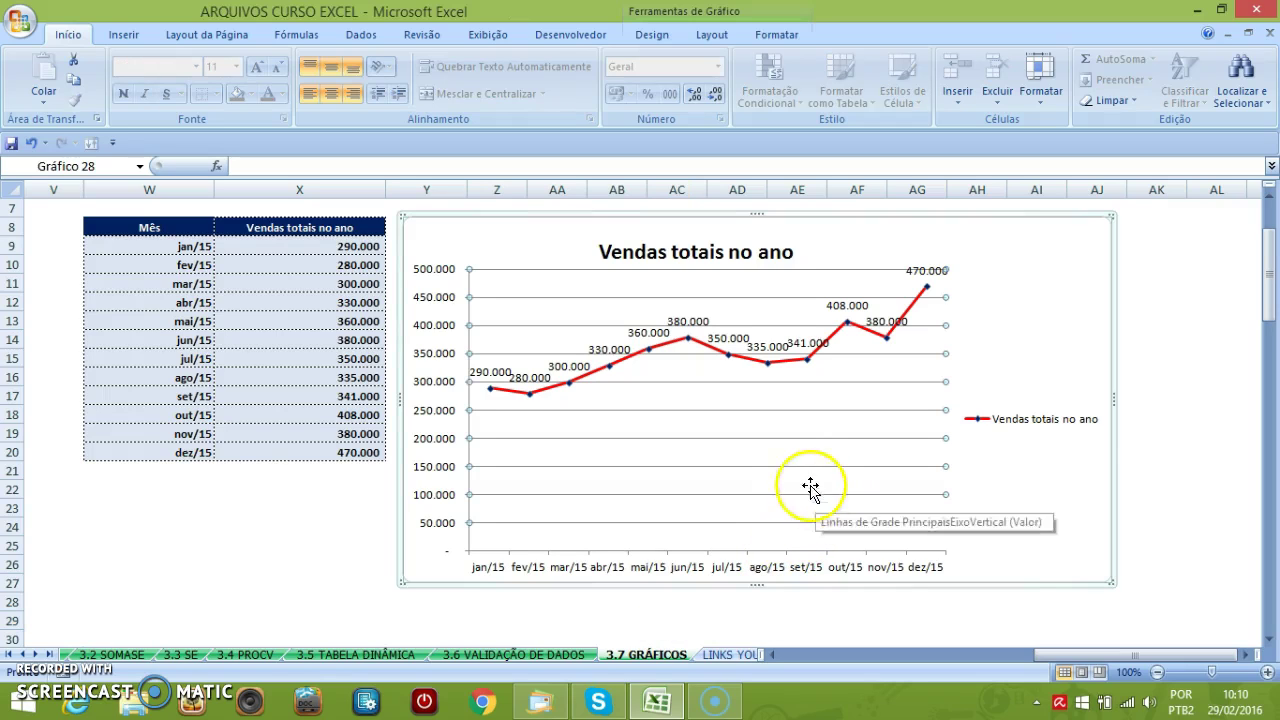
{"action": "key", "text": "Delete"}
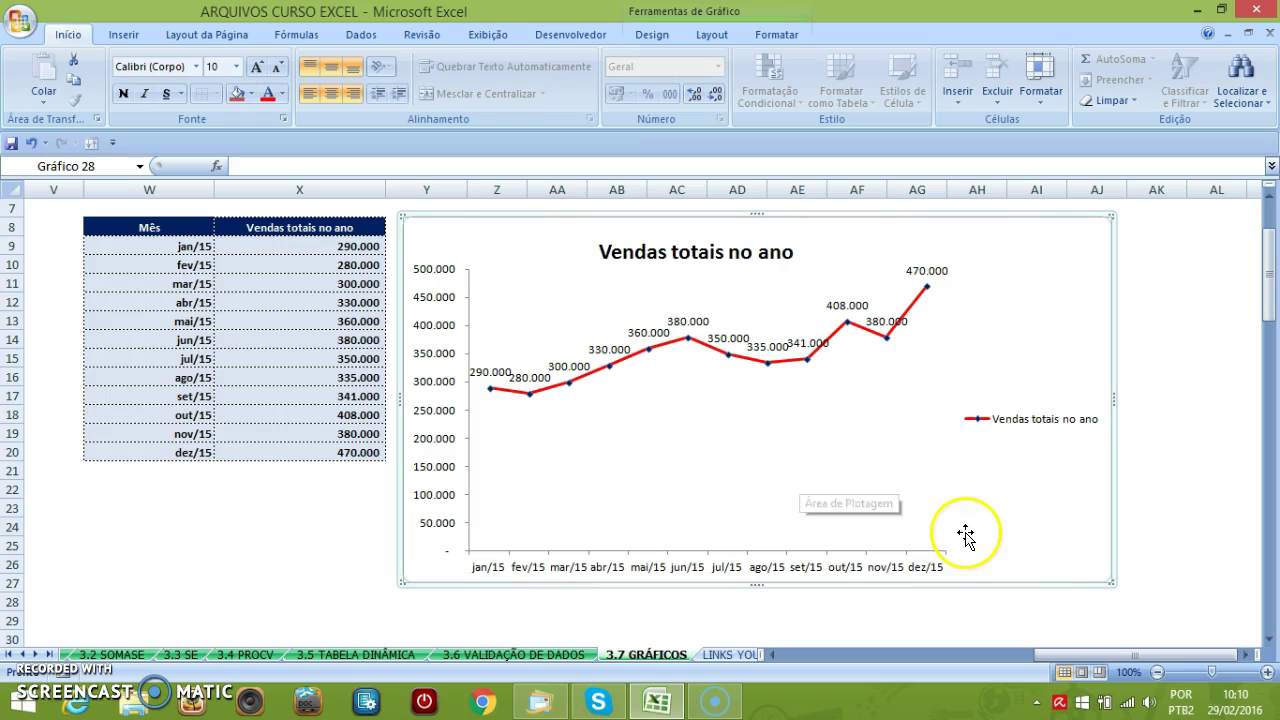
Step: Insert a 2D clustered column chart from the Mês and Vendas totais no ano table in W32:X44
{"action": "left_click_drag", "start_coordinate": [1063, 654], "coordinate": [1092, 668]}
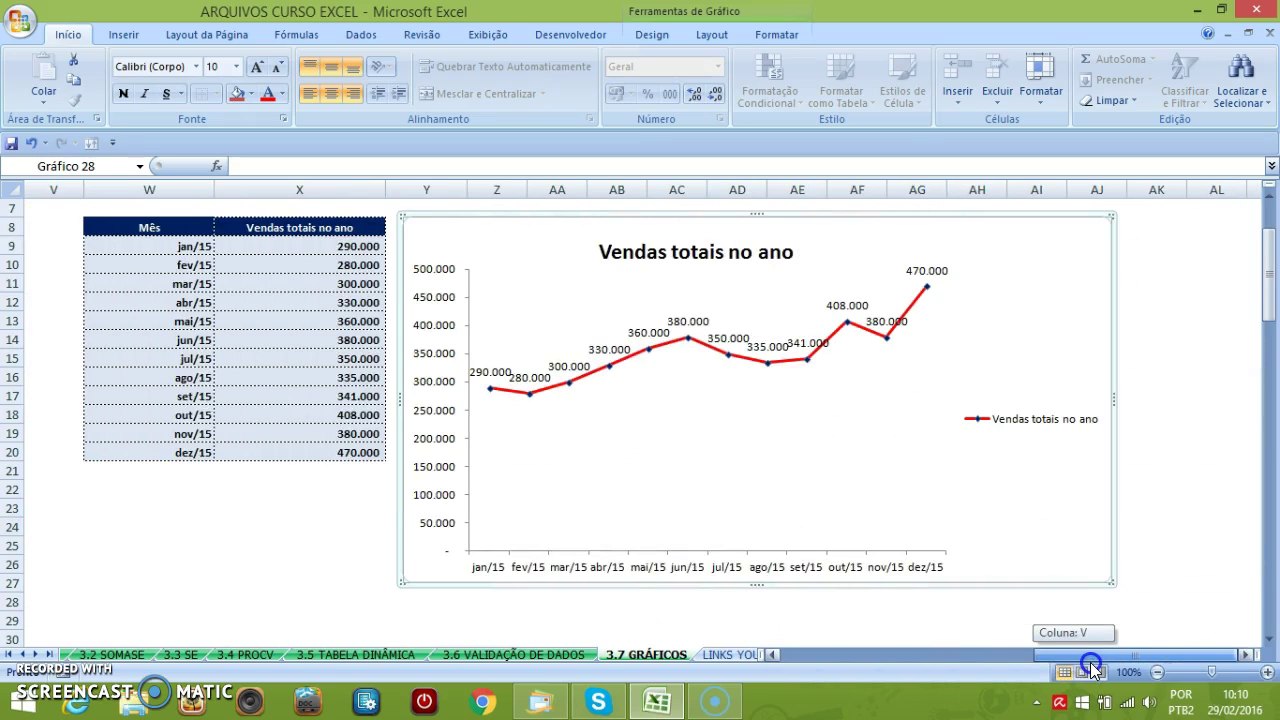
{"action": "left_click_drag", "start_coordinate": [1272, 290], "coordinate": [1274, 374]}
{"action": "left_click_drag", "start_coordinate": [180, 229], "coordinate": [304, 448]}
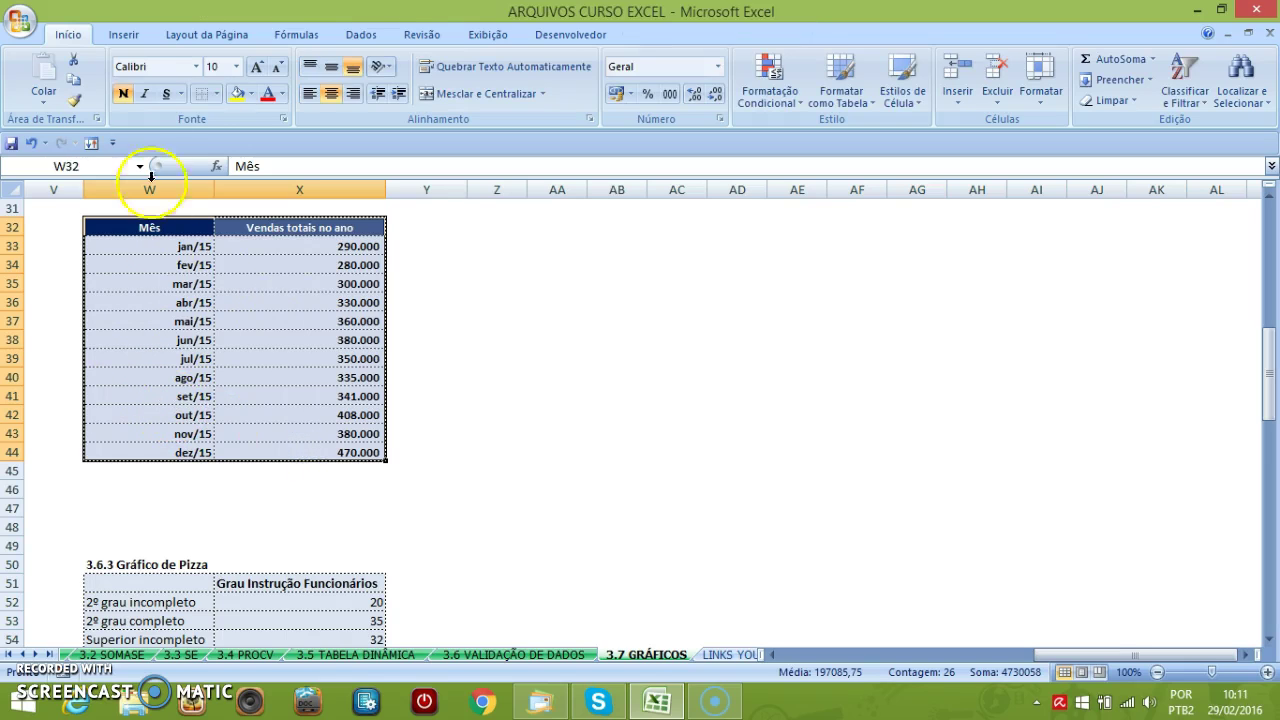
{"action": "left_click", "coordinate": [127, 36]}
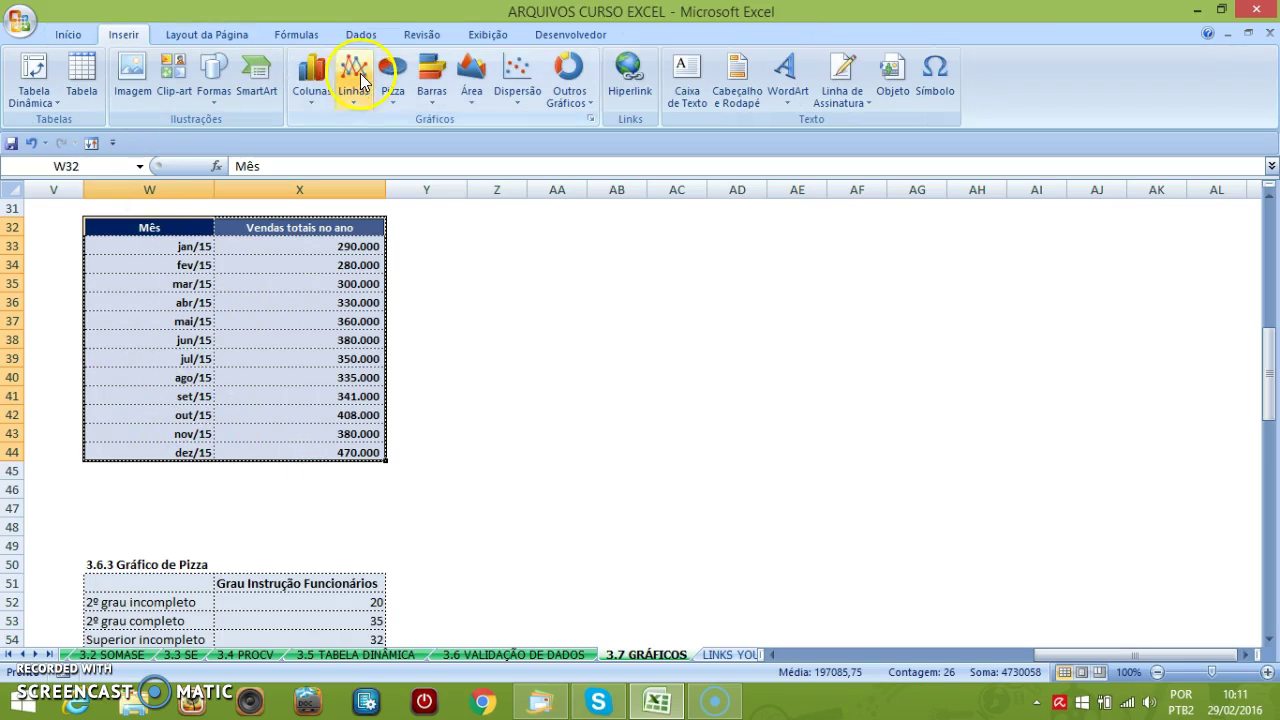
{"action": "left_click", "coordinate": [324, 77]}
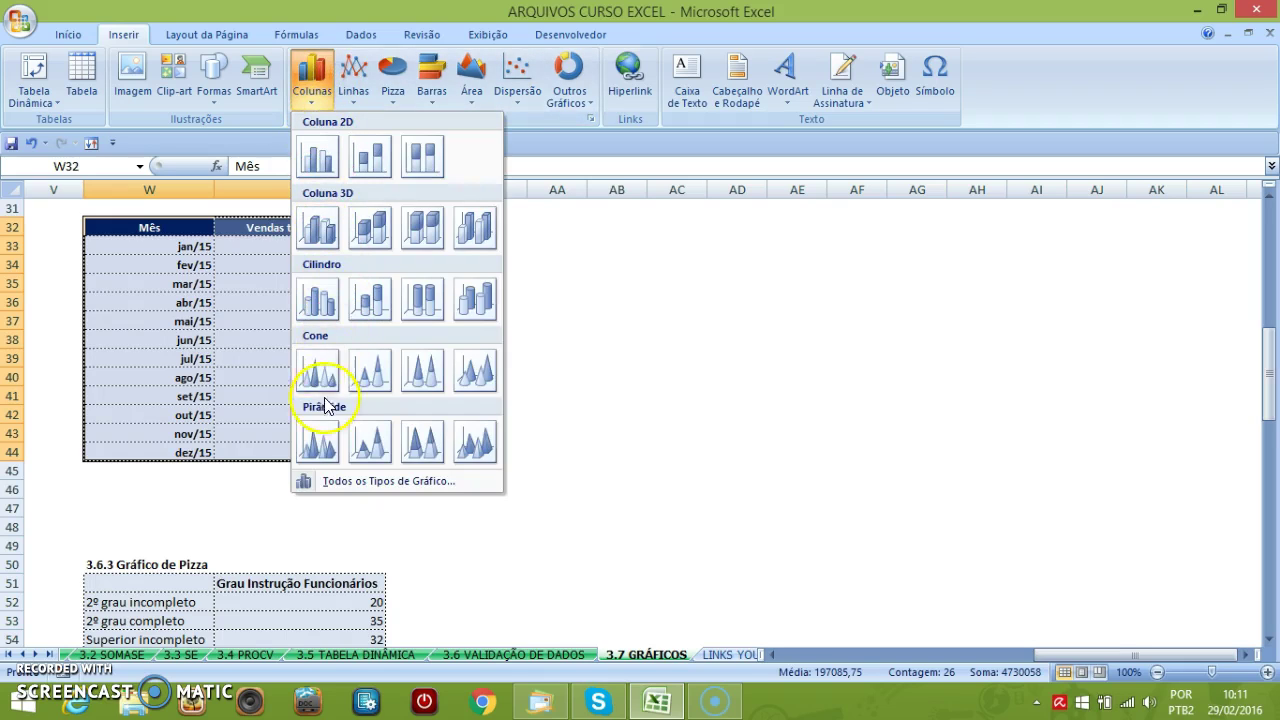
{"action": "left_click", "coordinate": [318, 160]}
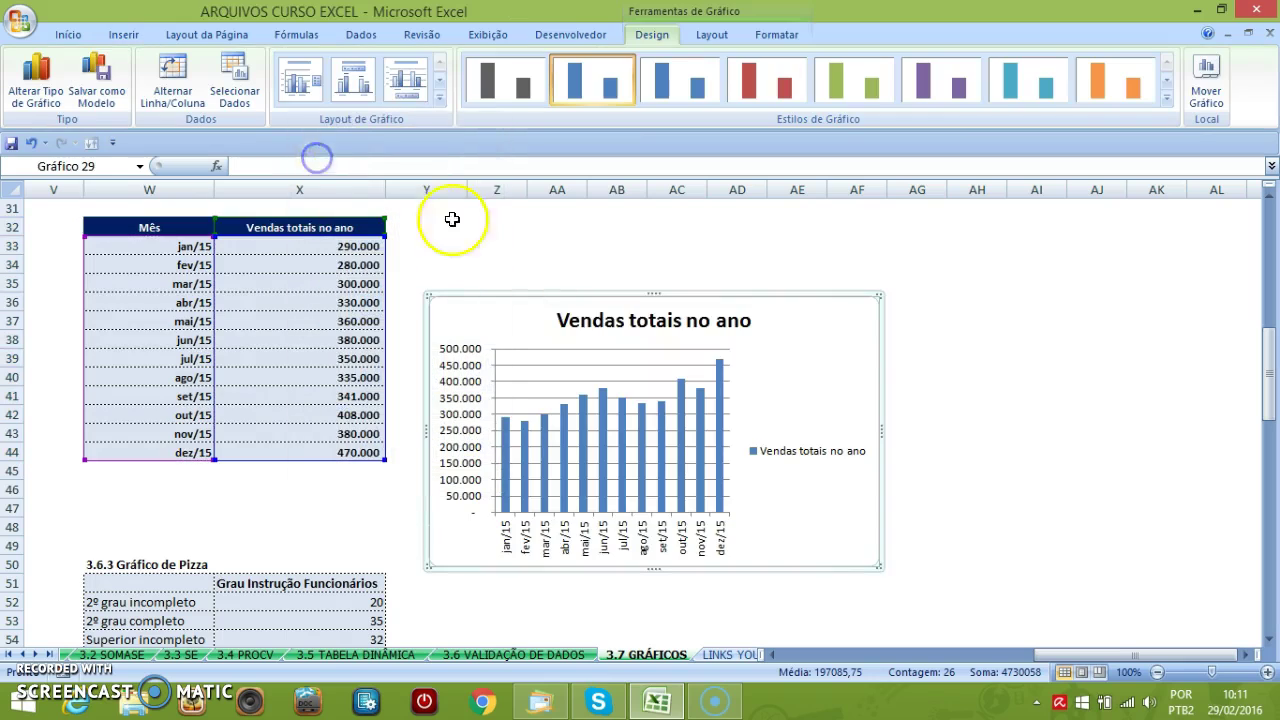
Step: Move the column chart up beside its table and enlarge it to about column AK and row 49
{"action": "left_click", "coordinate": [632, 300]}
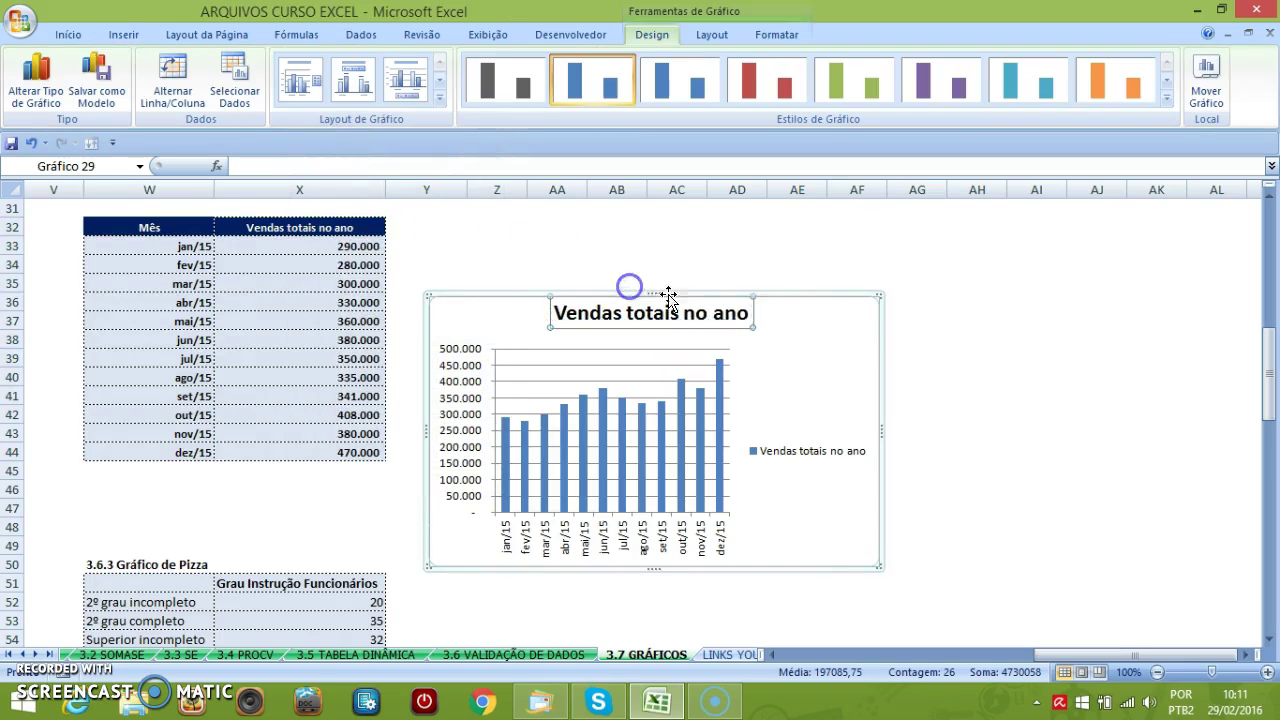
{"action": "left_click_drag", "start_coordinate": [808, 306], "coordinate": [816, 230]}
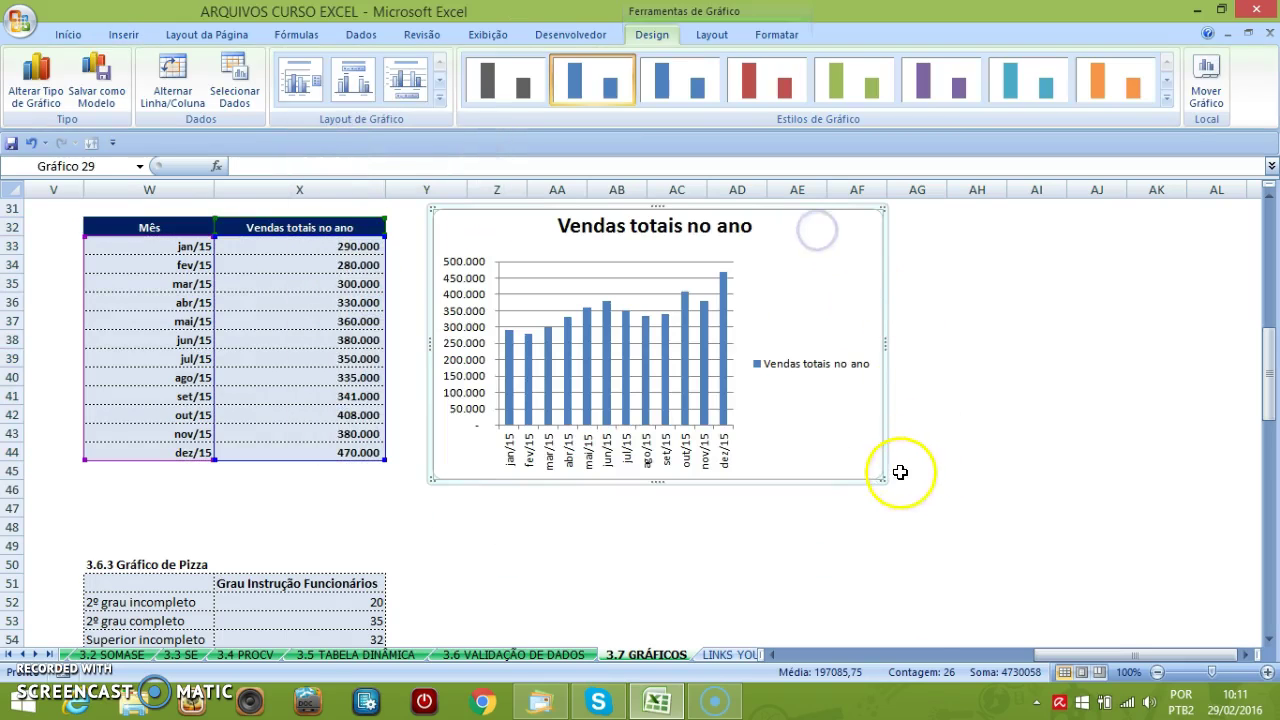
{"action": "left_click_drag", "start_coordinate": [884, 480], "coordinate": [1184, 547]}
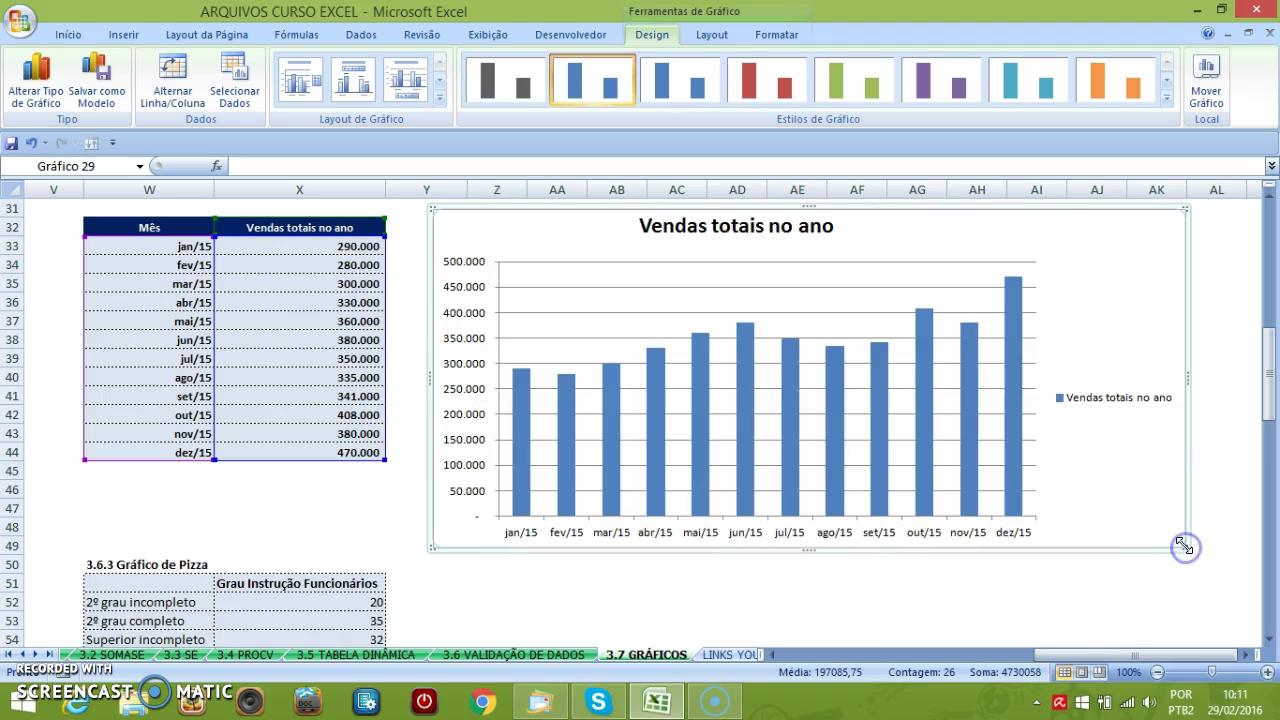
Step: Add data labels to the columns and set their position to Centro
{"action": "right_click", "coordinate": [530, 465]}
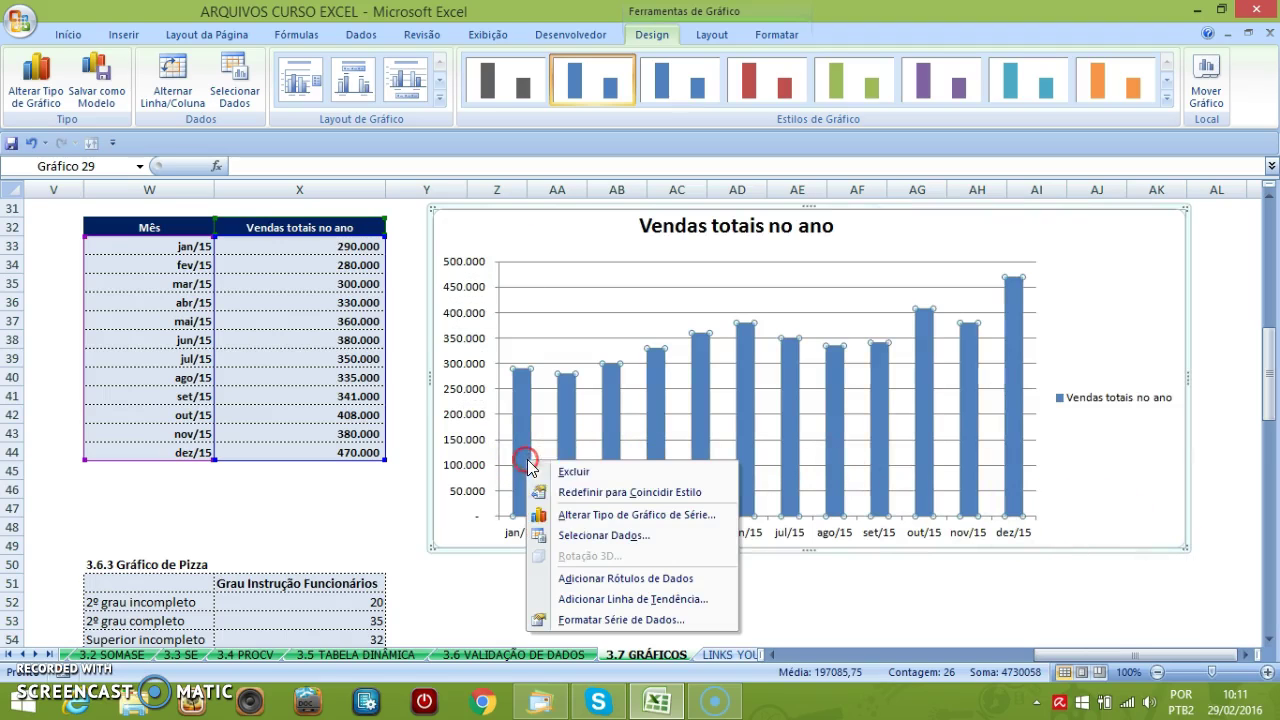
{"action": "left_click", "coordinate": [613, 580]}
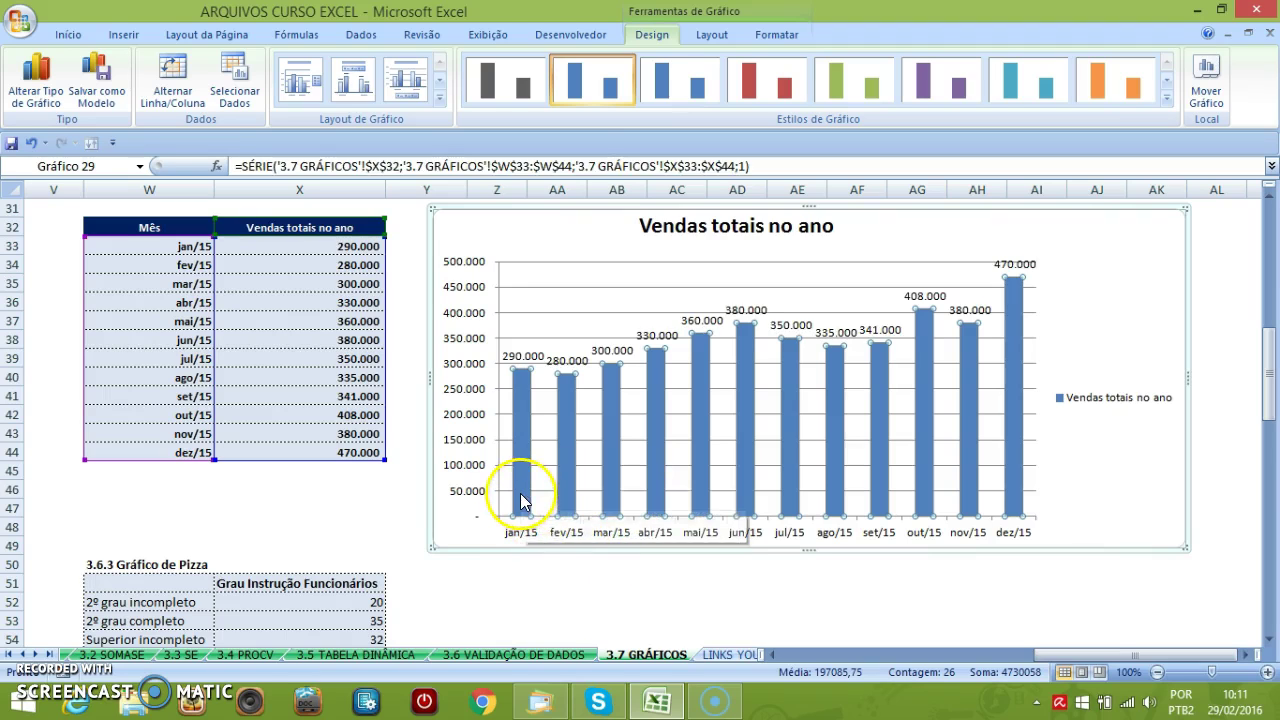
{"action": "right_click", "coordinate": [523, 500]}
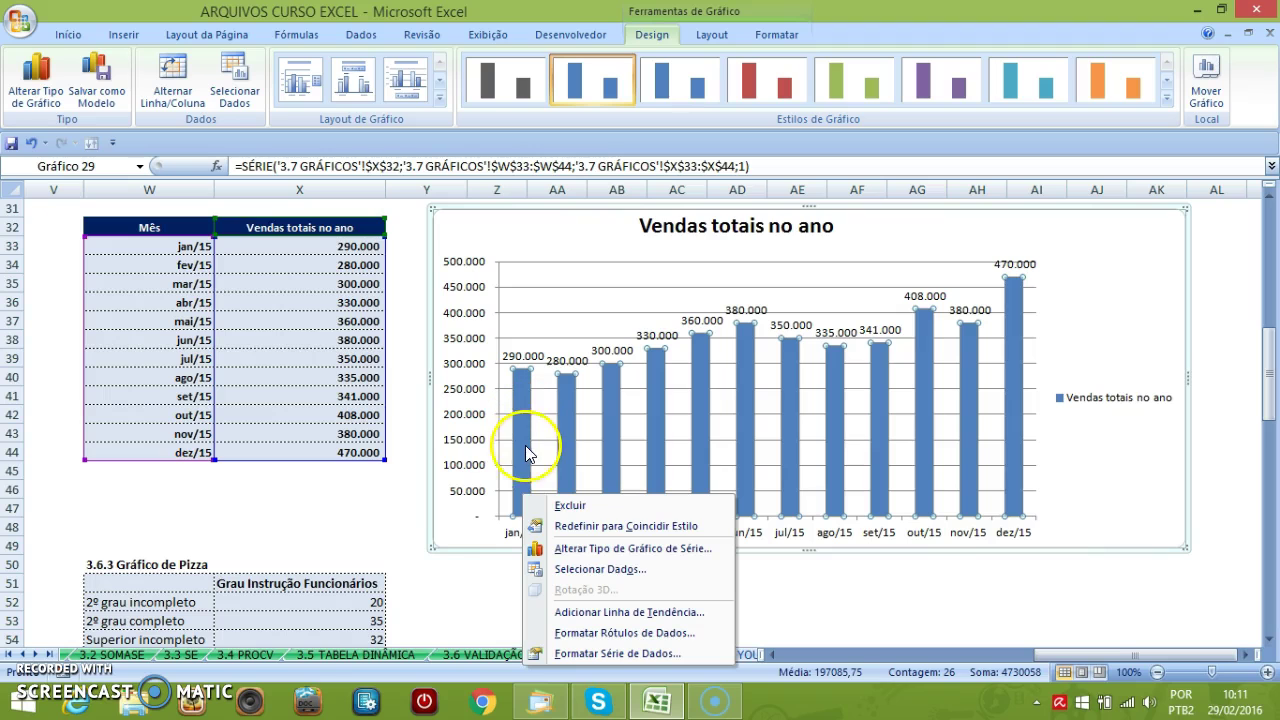
{"action": "left_click", "coordinate": [637, 636]}
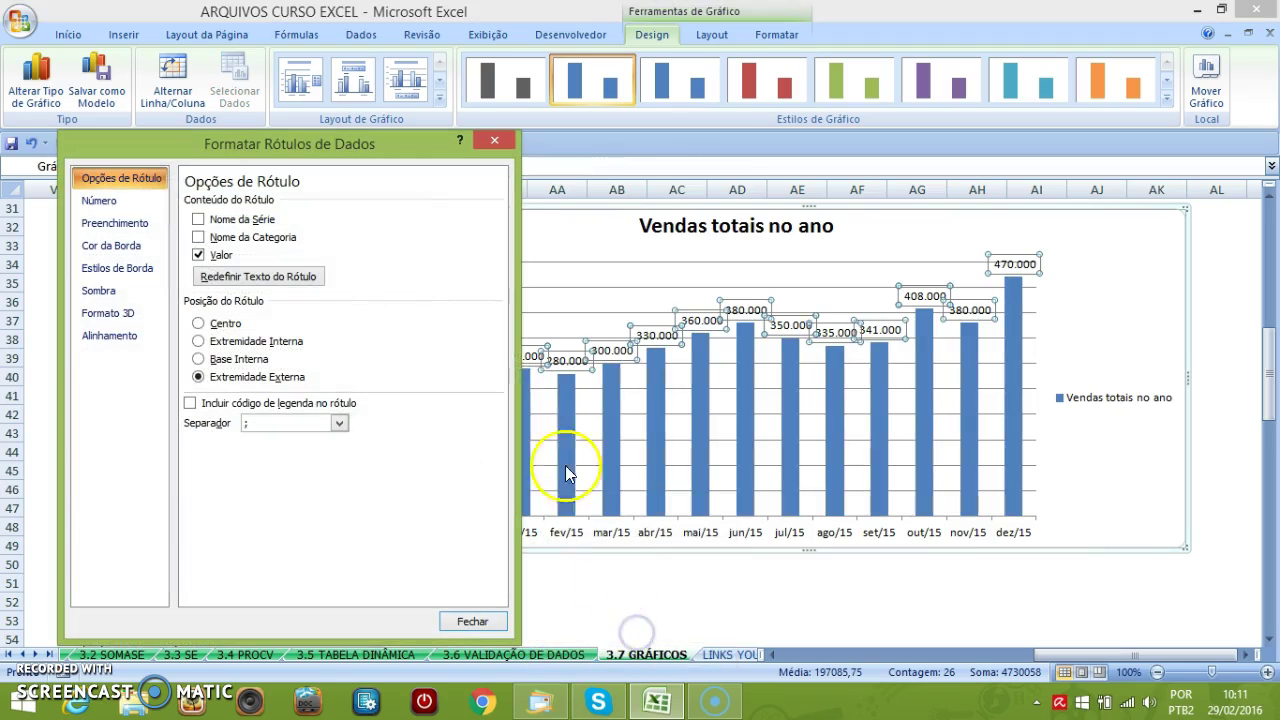
{"action": "left_click", "coordinate": [217, 327]}
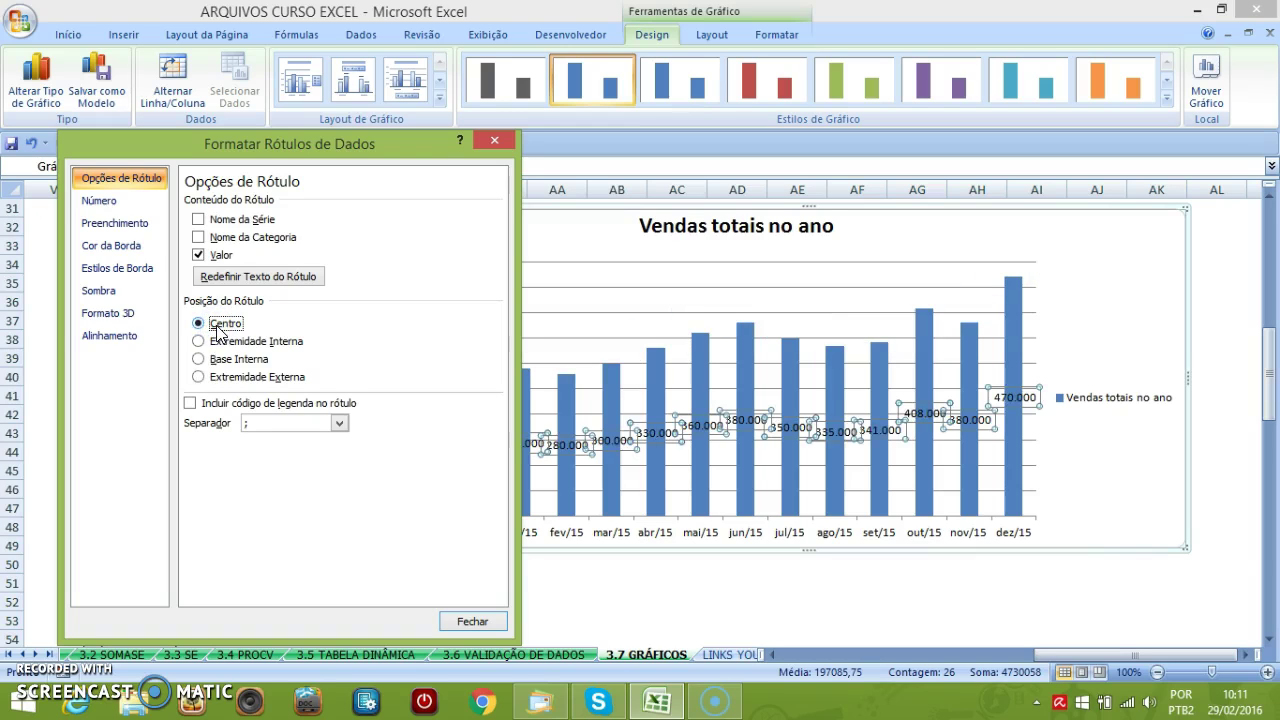
Step: Rotate all the data label text by 270° and finish formatting the labels
{"action": "left_click", "coordinate": [117, 337]}
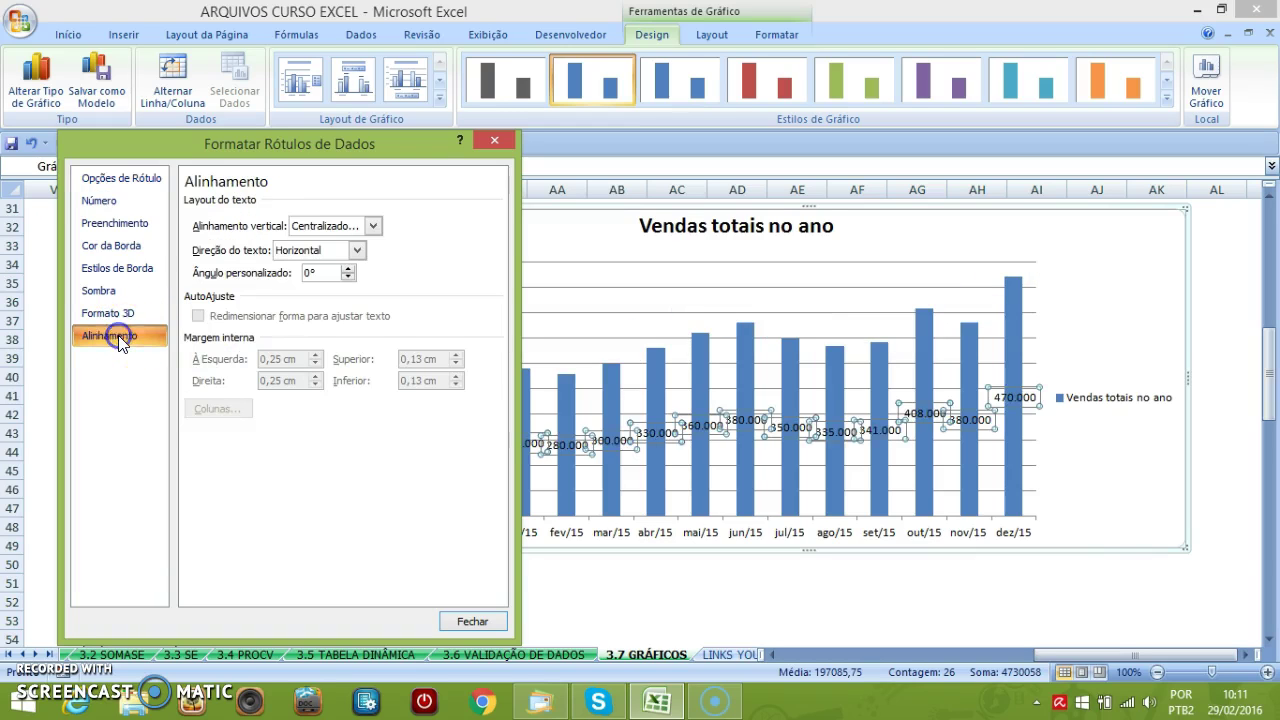
{"action": "left_click", "coordinate": [356, 250]}
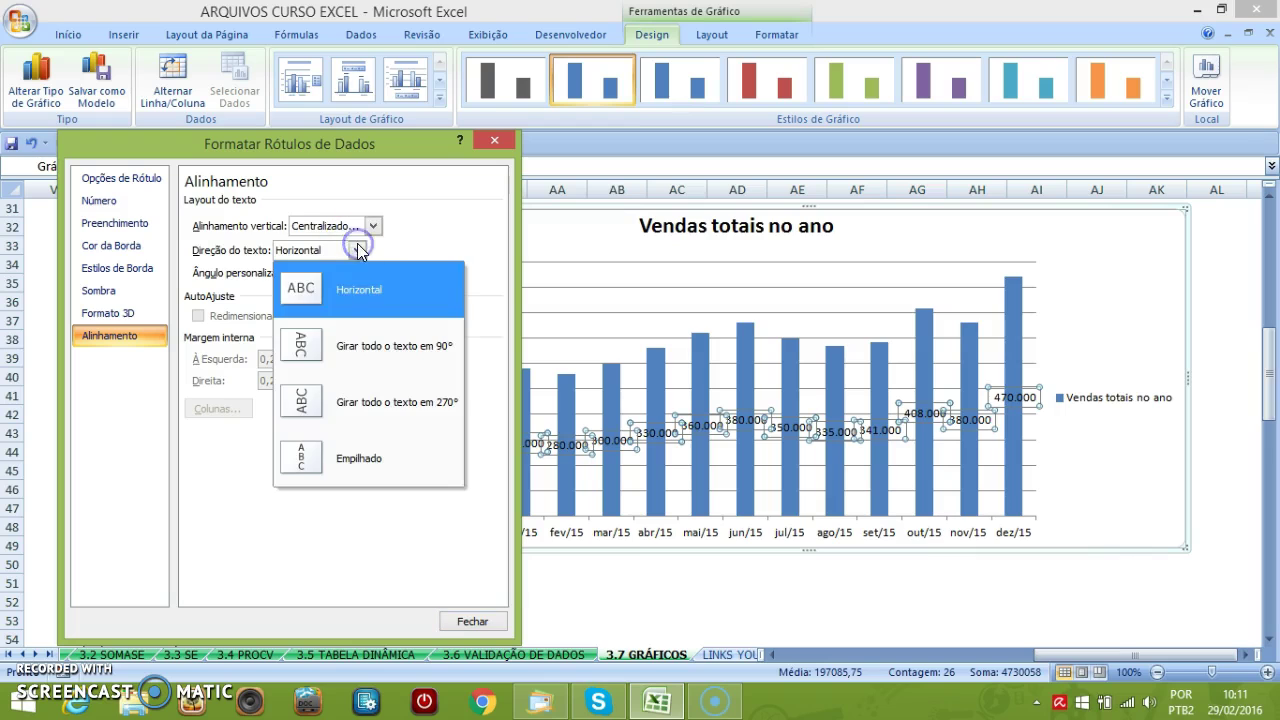
{"action": "left_click", "coordinate": [352, 402]}
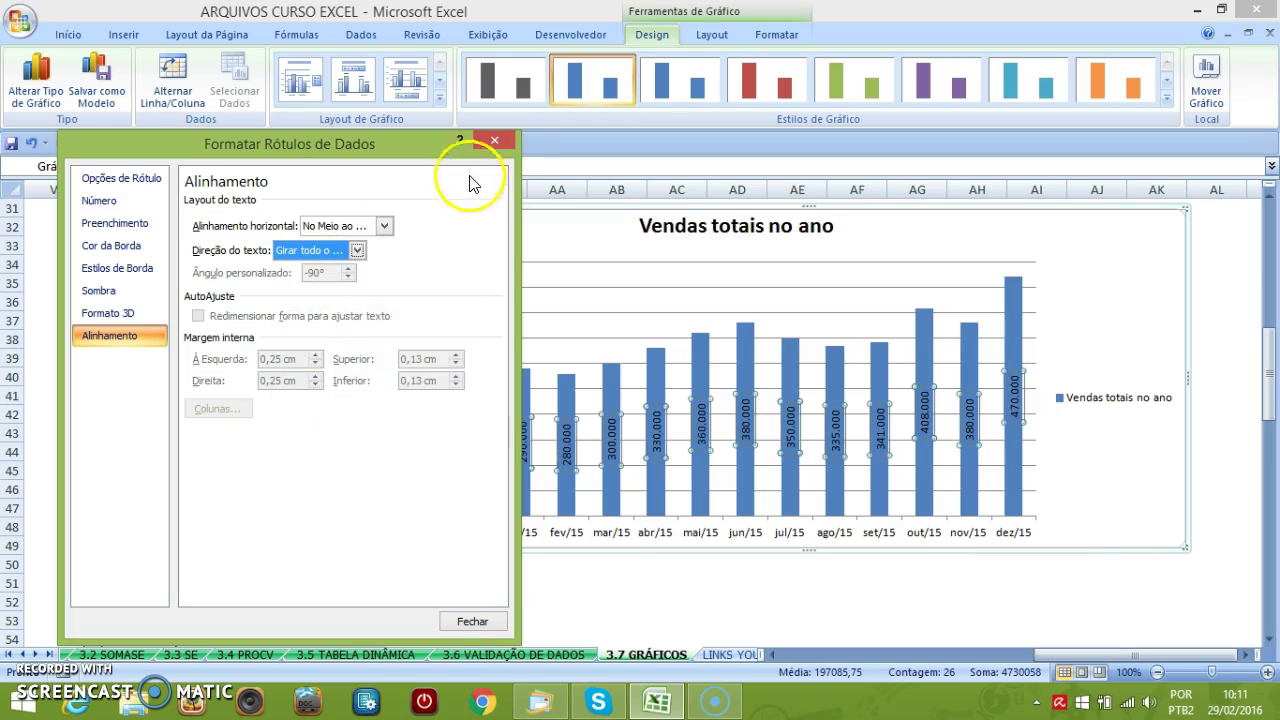
{"action": "left_click", "coordinate": [498, 145]}
{"action": "left_click", "coordinate": [972, 598]}
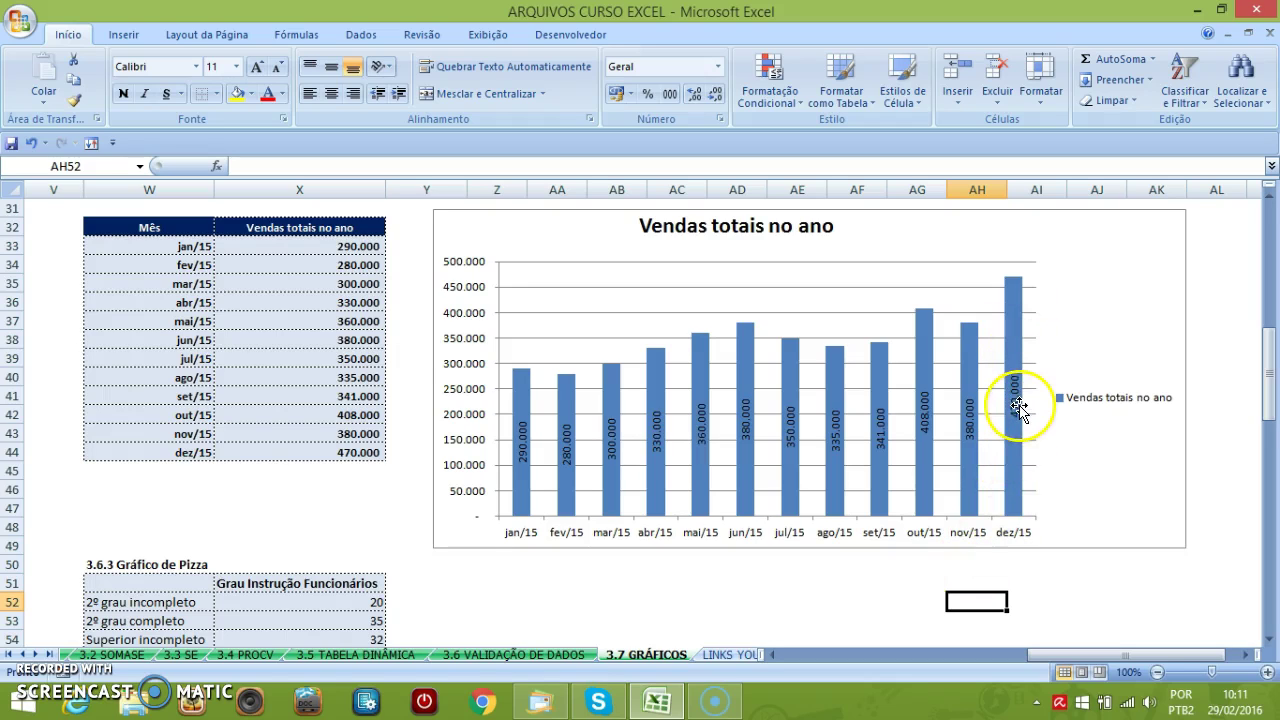
Step: Fill only the dez/15 column of the Vendas totais no ano chart with solid standard red
{"action": "left_click", "coordinate": [1016, 335]}
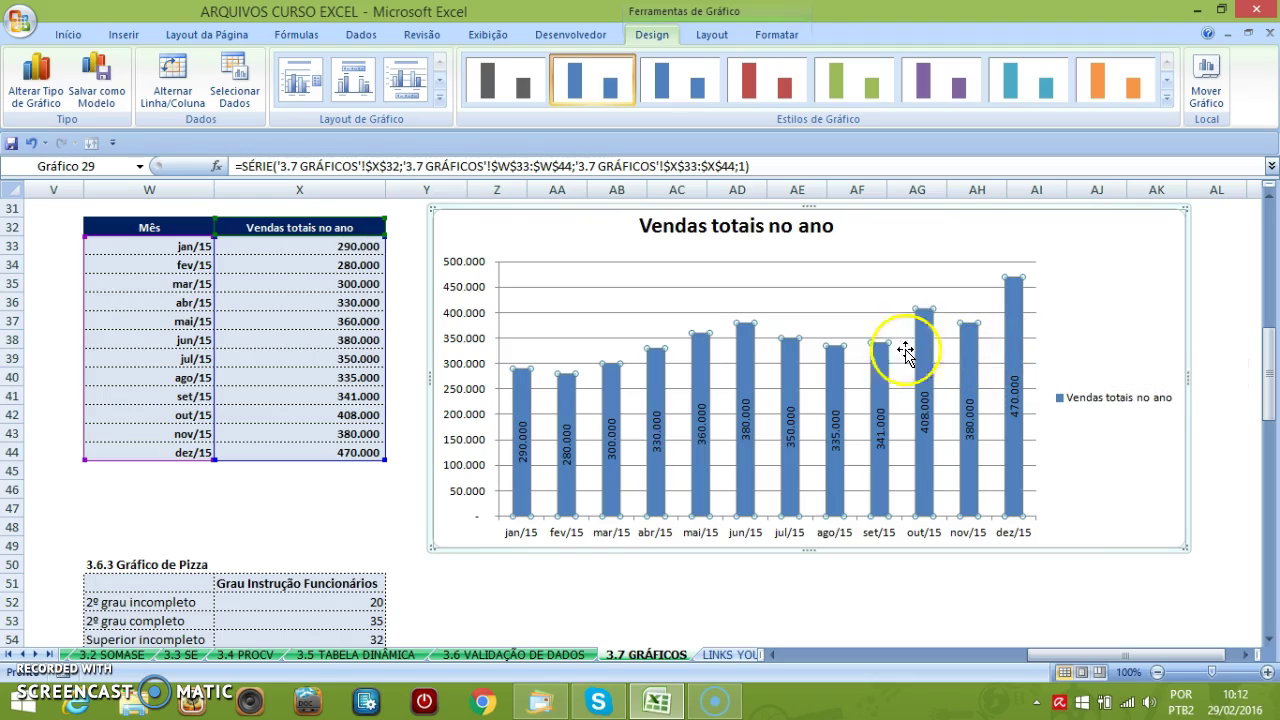
{"action": "left_click", "coordinate": [1018, 328]}
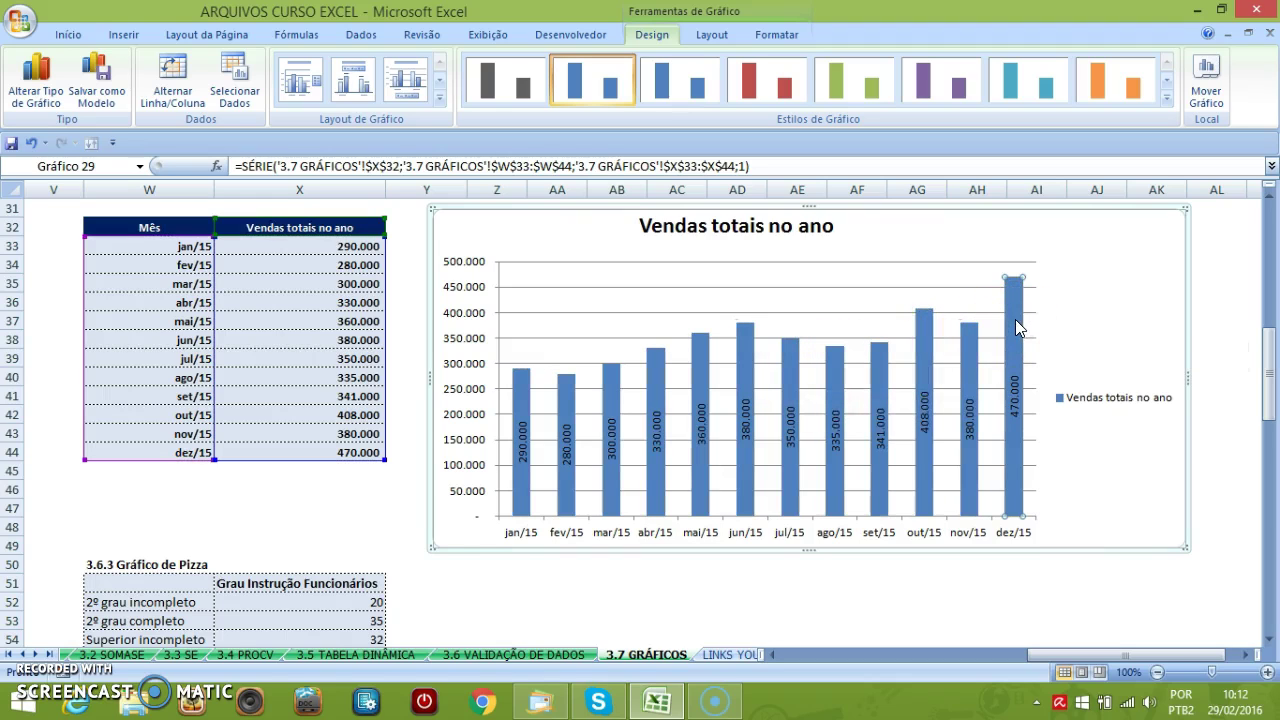
{"action": "mouse_move", "coordinate": [1009, 502]}
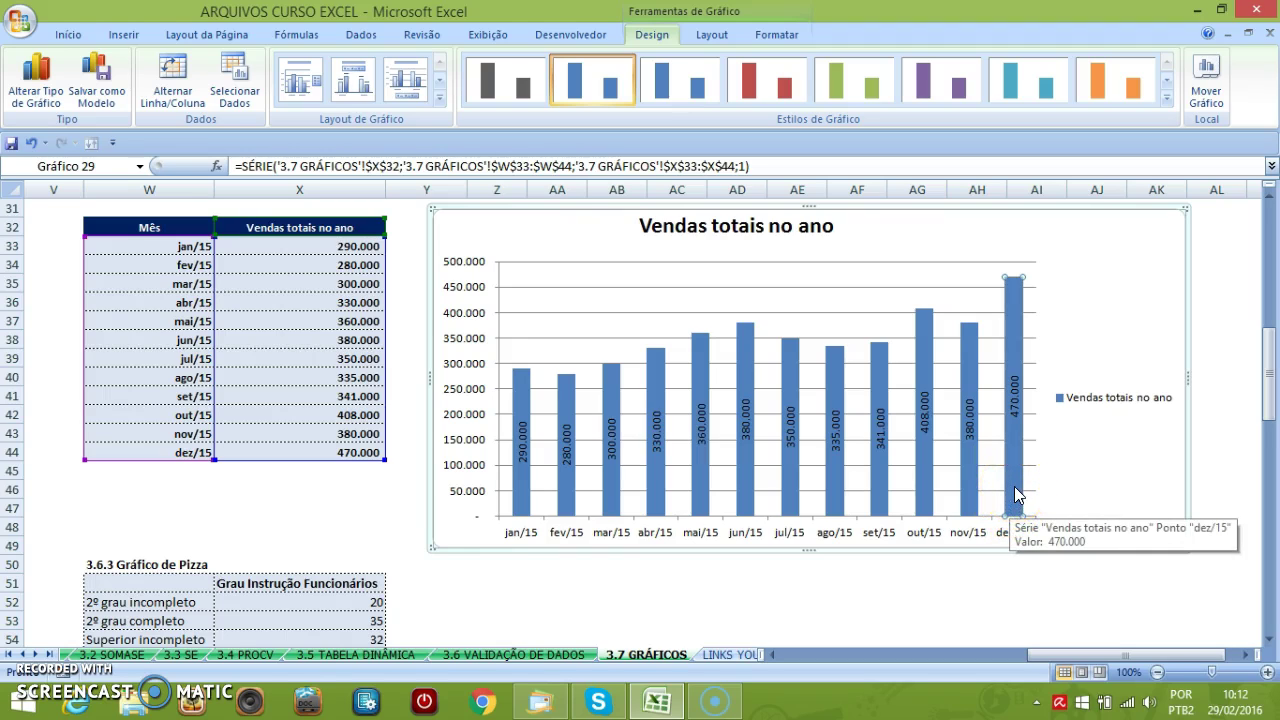
{"action": "right_click", "coordinate": [1014, 491]}
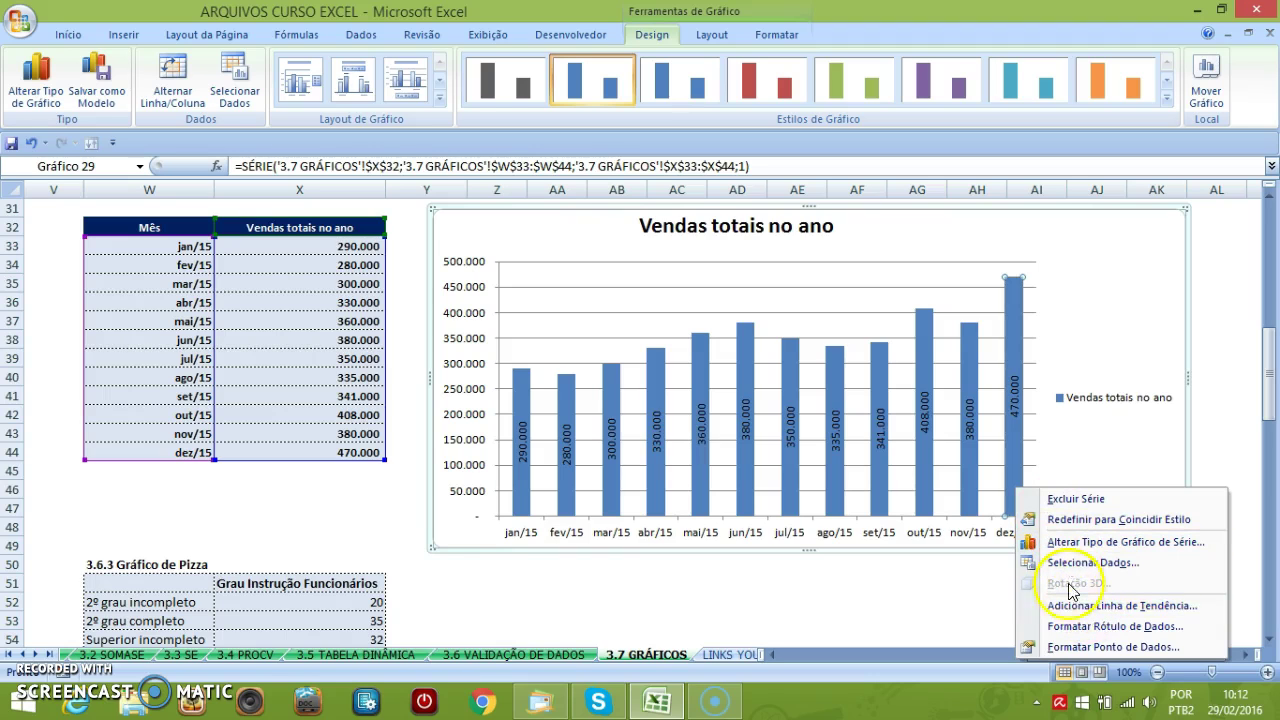
{"action": "left_click", "coordinate": [1089, 645]}
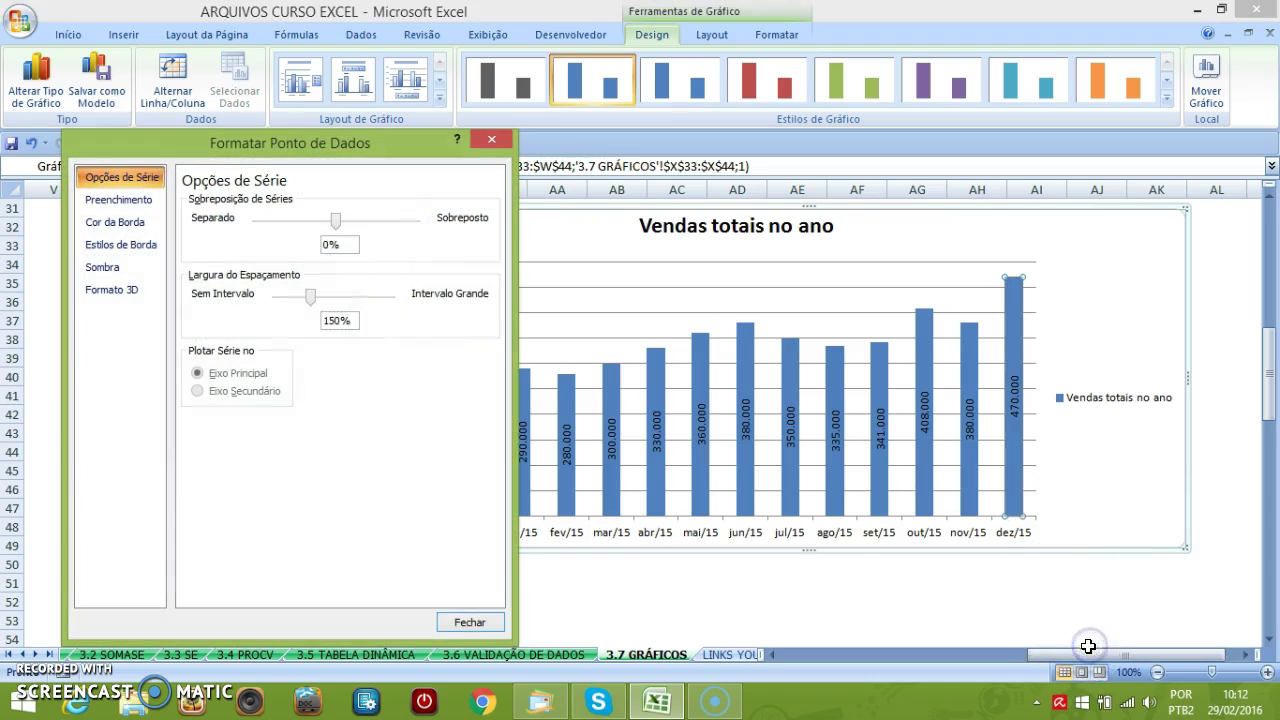
{"action": "left_click", "coordinate": [118, 199]}
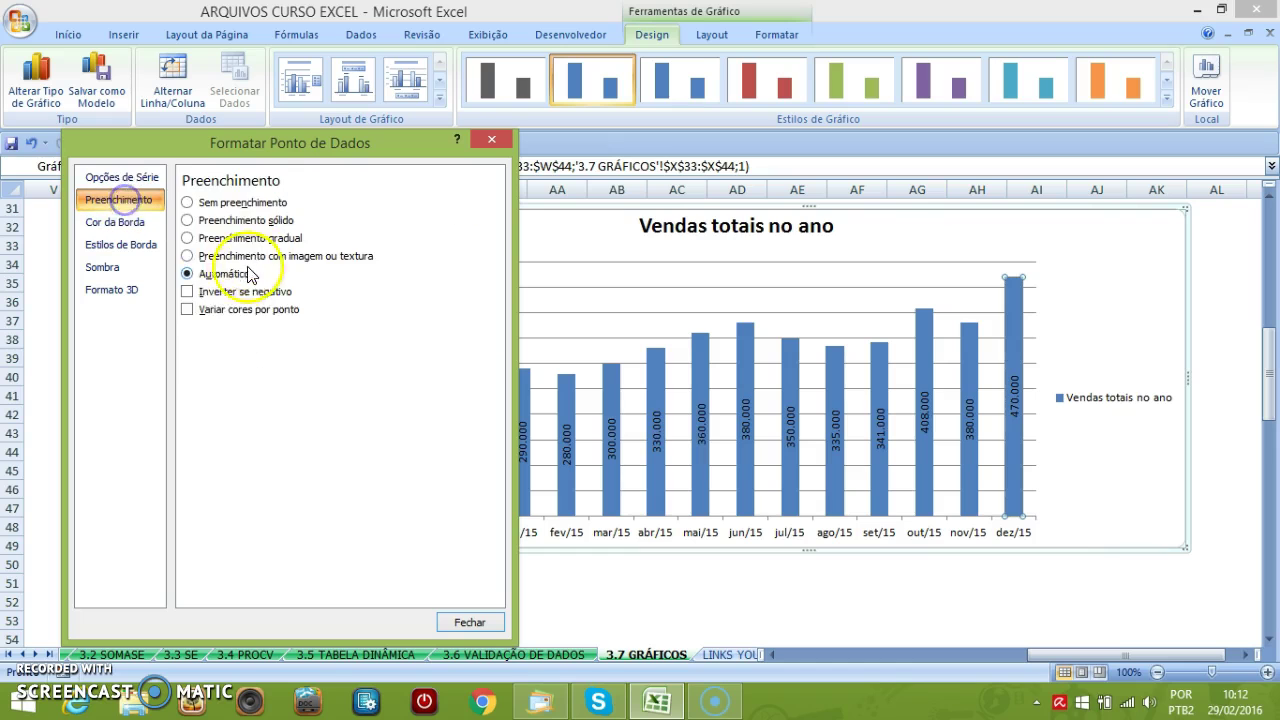
{"action": "left_click", "coordinate": [248, 221]}
{"action": "left_click", "coordinate": [256, 332]}
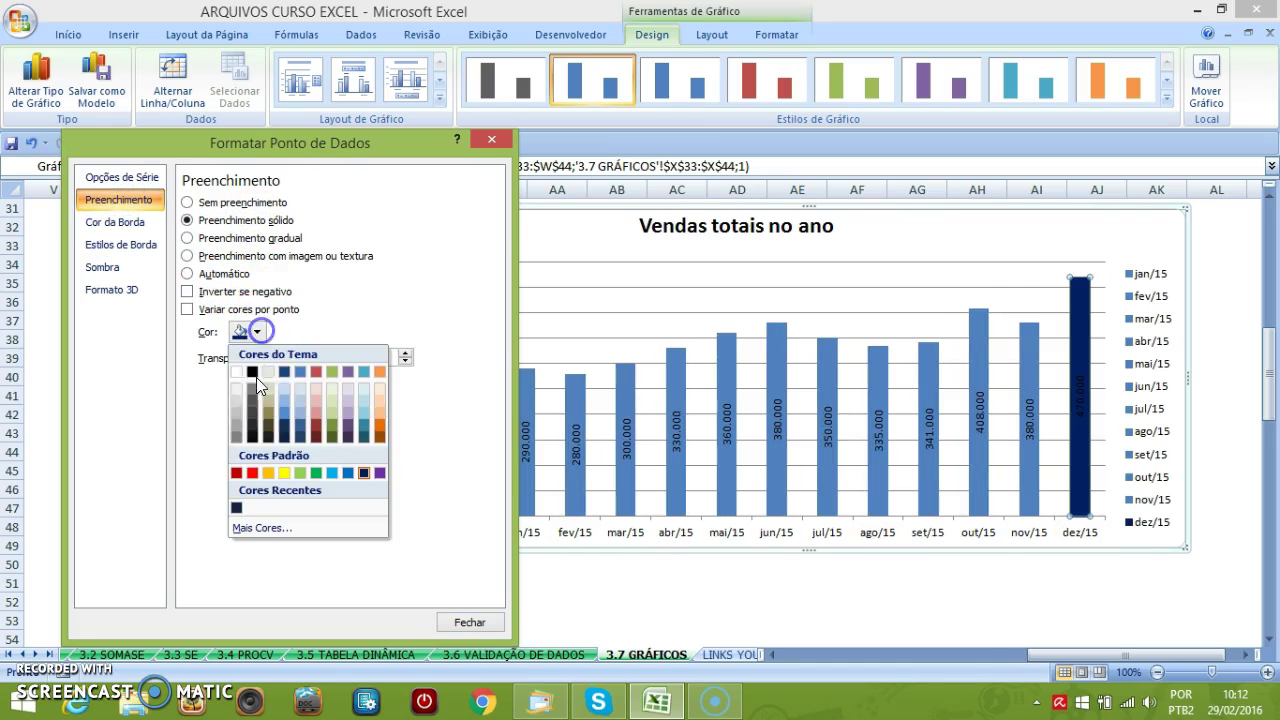
{"action": "left_click", "coordinate": [253, 473]}
{"action": "left_click", "coordinate": [455, 620]}
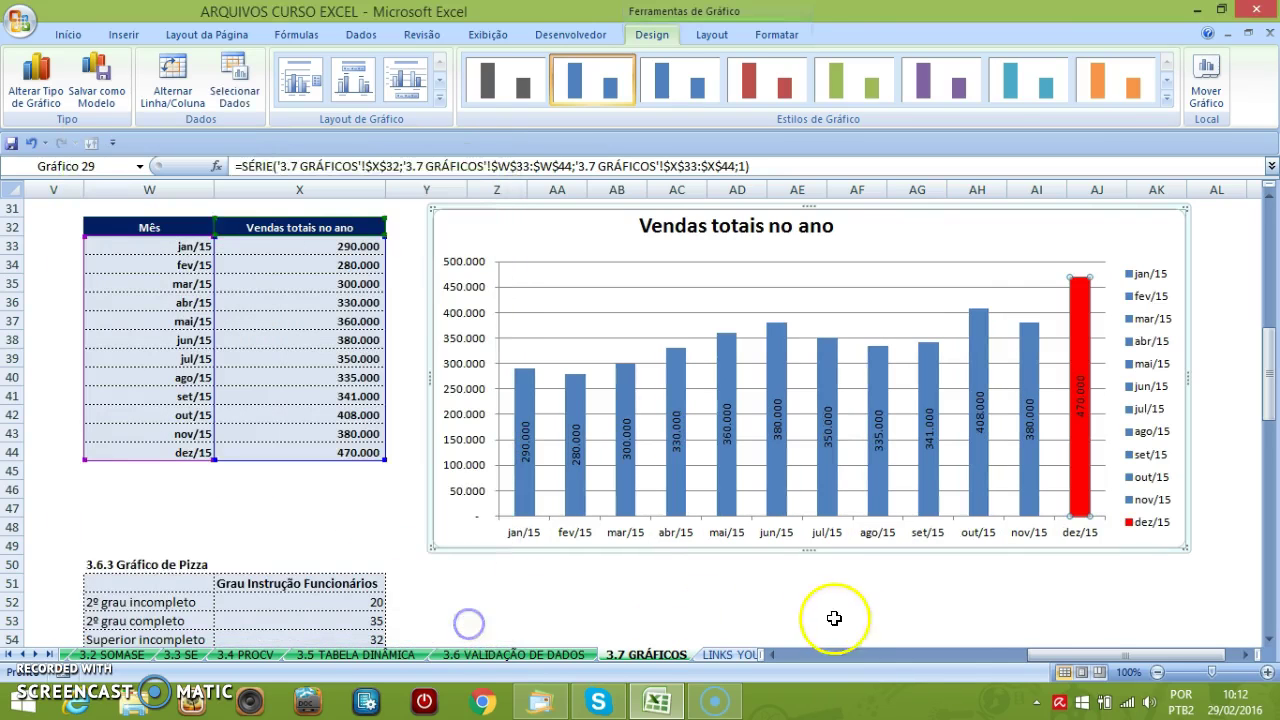
{"action": "left_click", "coordinate": [851, 617]}
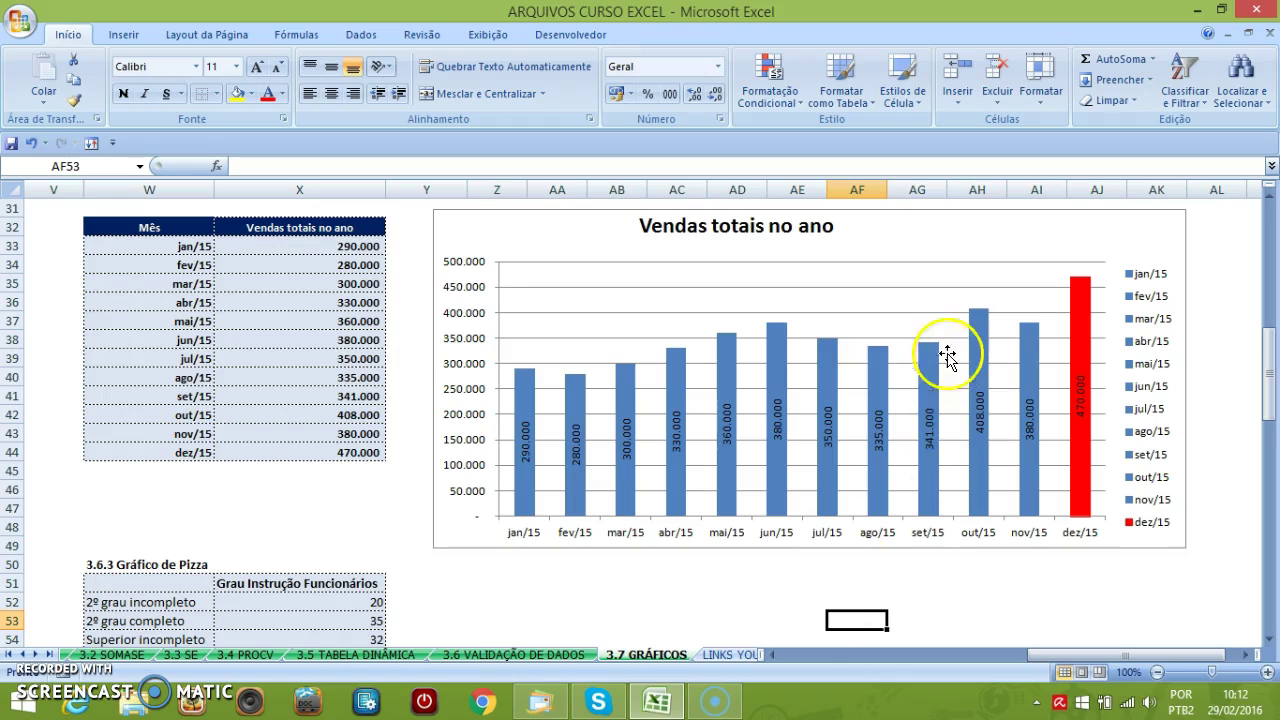
Step: Delete the horizontal gridlines from the Vendas totais no ano column chart
{"action": "left_click", "coordinate": [918, 285]}
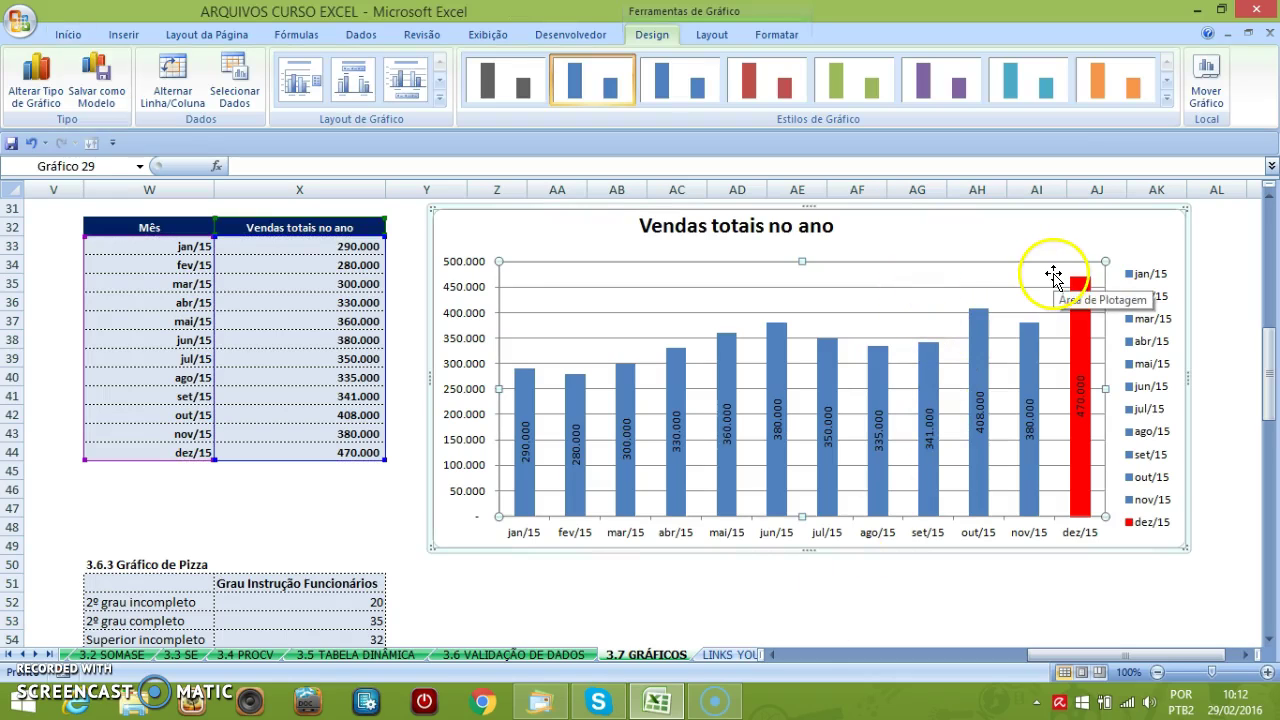
{"action": "left_click", "coordinate": [883, 288]}
{"action": "key", "text": "Delete"}
Step: Insert an exploded 3D pie chart from the Grau Instrução Funcionários table in W51:X57 and enlarge it to about row 51 and column AG
{"action": "left_click_drag", "start_coordinate": [1268, 335], "coordinate": [1270, 418]}
{"action": "left_click_drag", "start_coordinate": [157, 264], "coordinate": [316, 378]}
{"action": "left_click", "coordinate": [122, 33]}
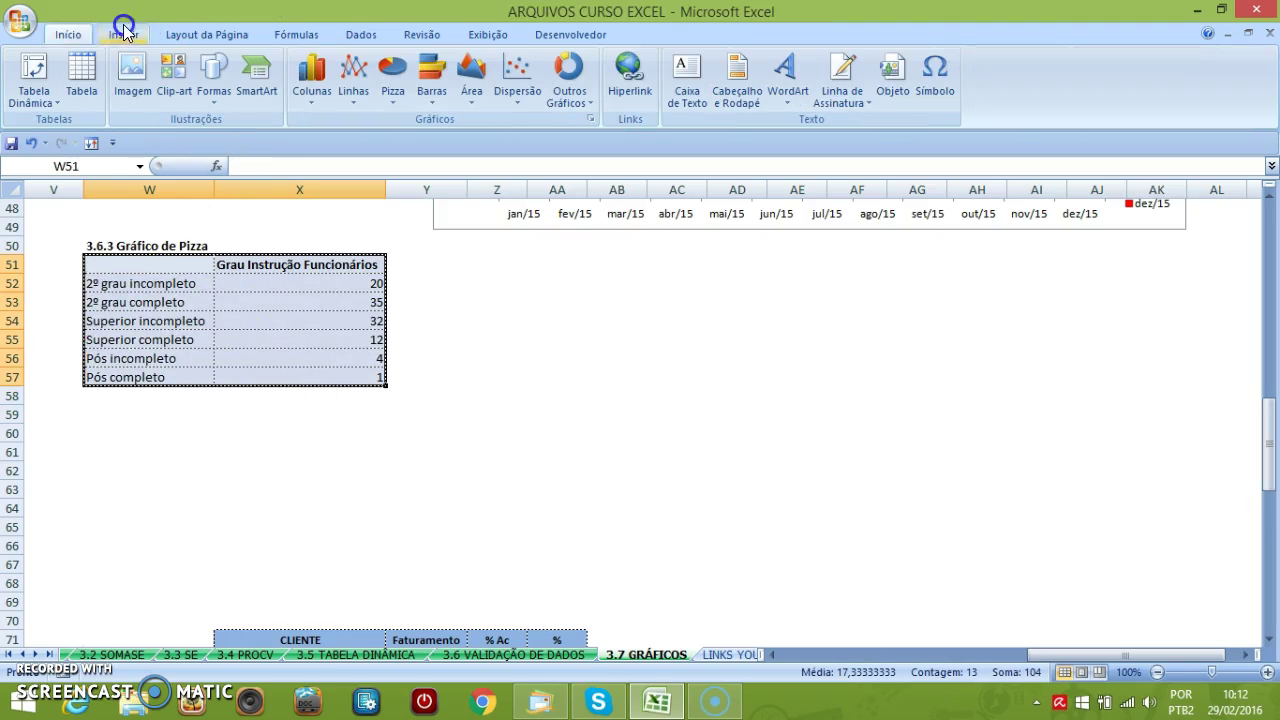
{"action": "left_click", "coordinate": [394, 90]}
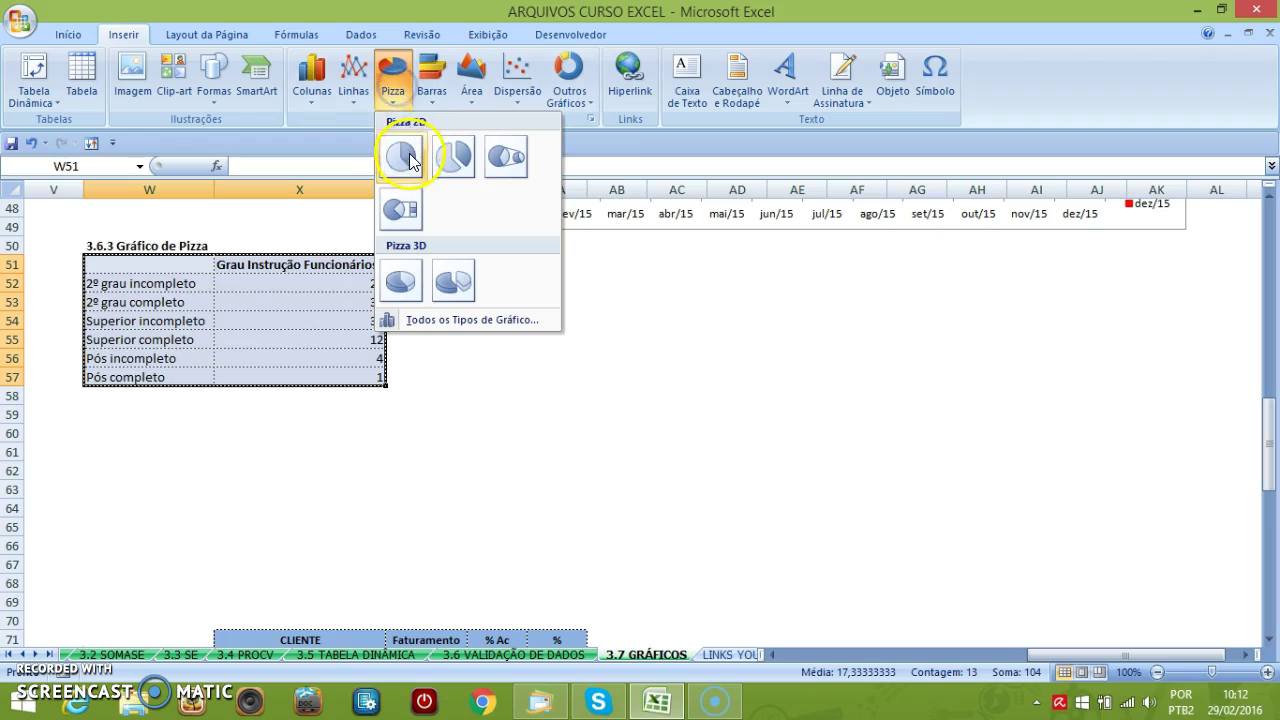
{"action": "left_click", "coordinate": [450, 286]}
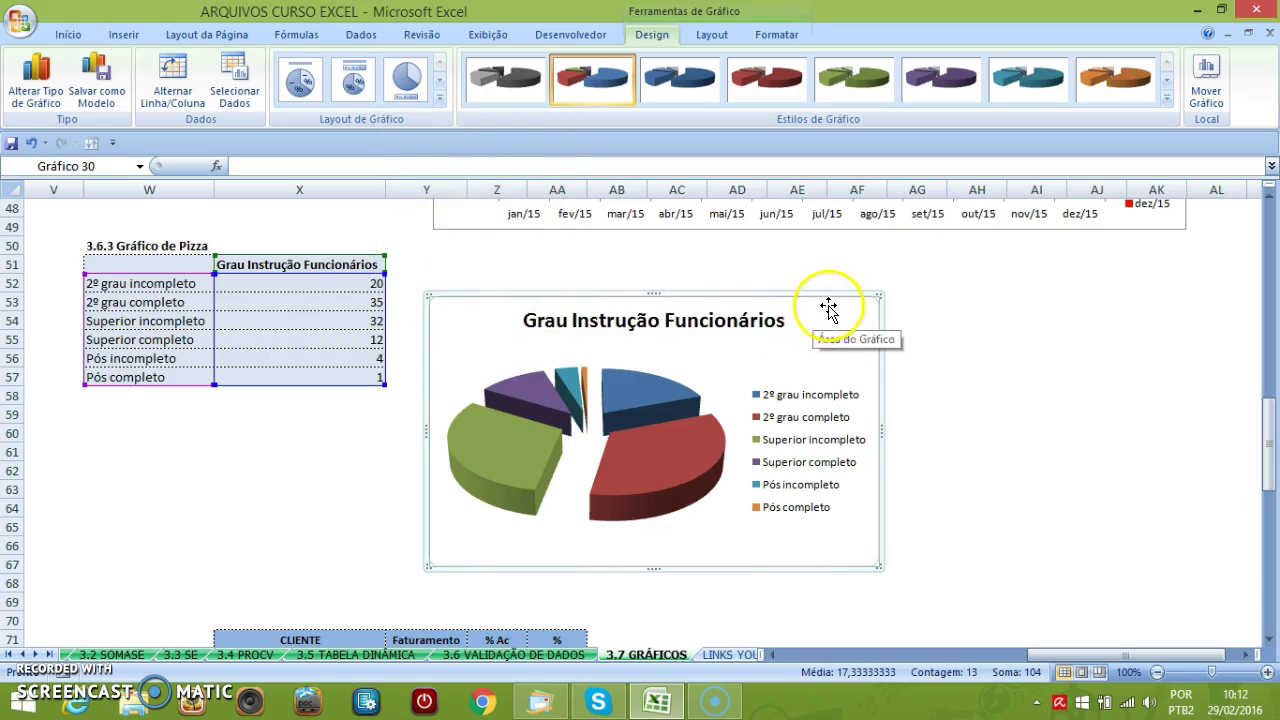
{"action": "left_click_drag", "start_coordinate": [879, 295], "coordinate": [913, 263]}
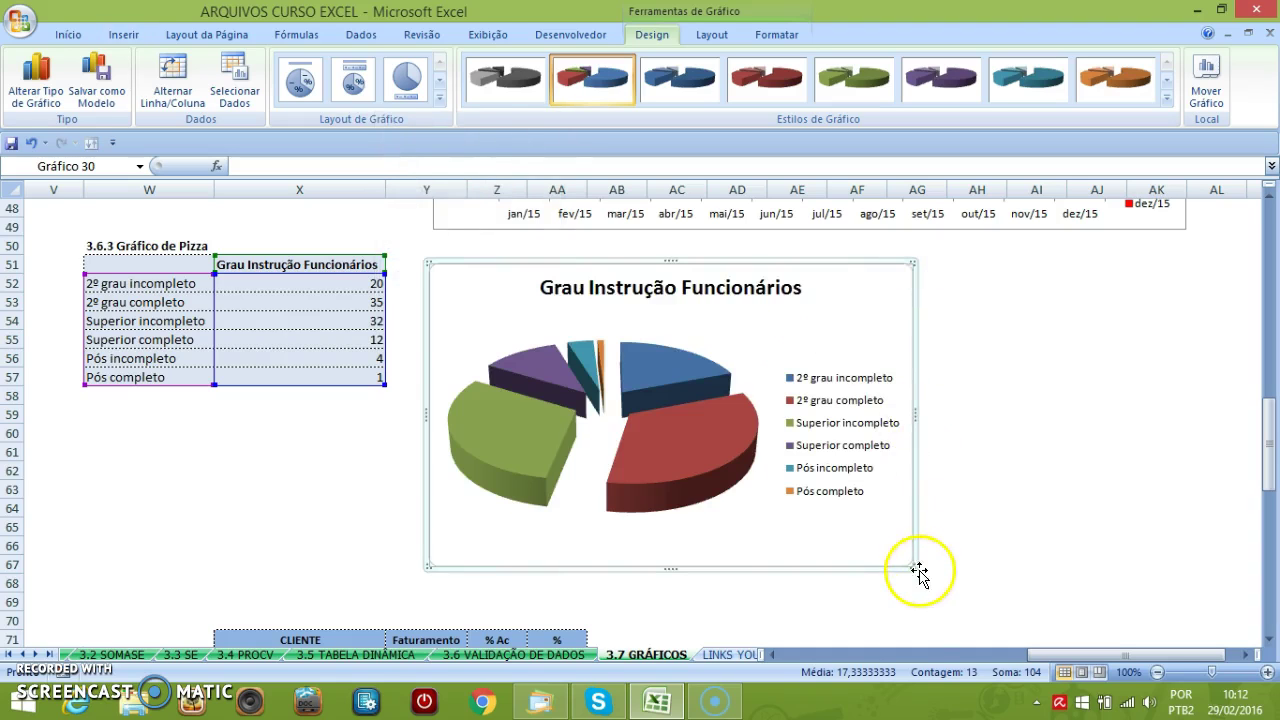
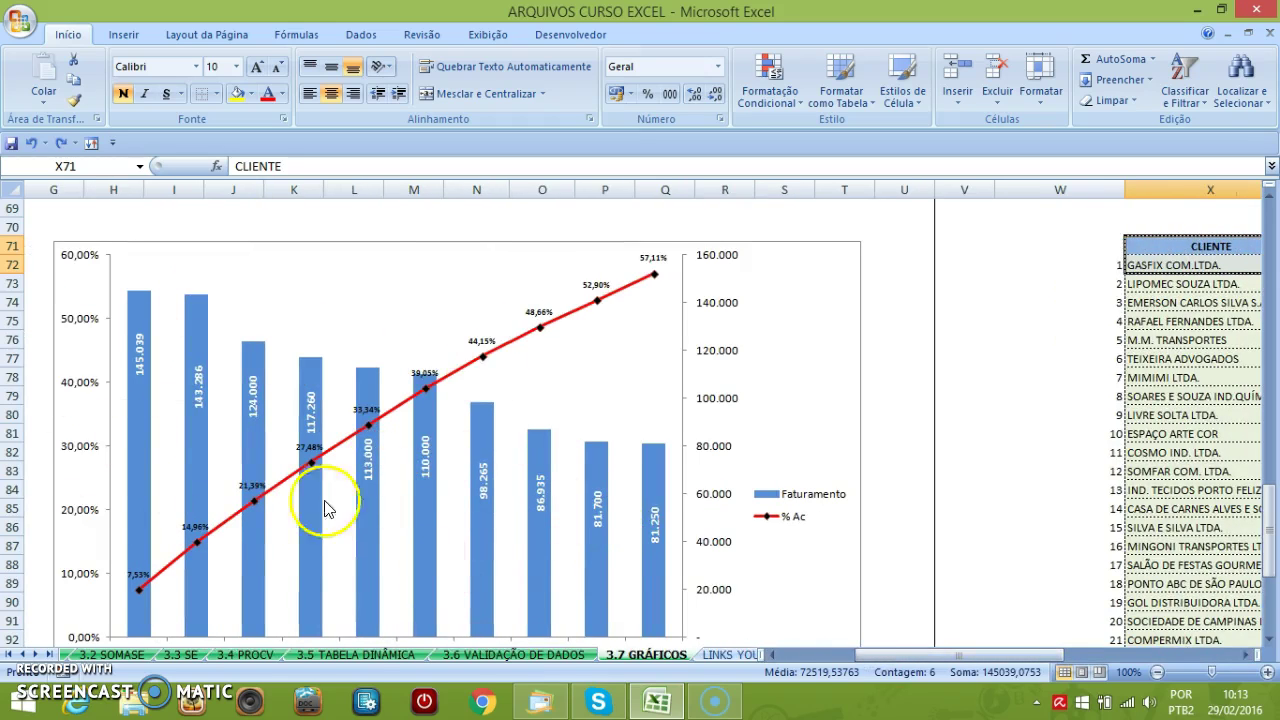
Step: Insert a 2D clustered column chart from the CLIENTE, Faturamento and % Ac data of the first ten clients in X71:Z81
{"action": "left_click_drag", "start_coordinate": [993, 660], "coordinate": [1103, 660]}
{"action": "left_click_drag", "start_coordinate": [590, 249], "coordinate": [804, 428]}
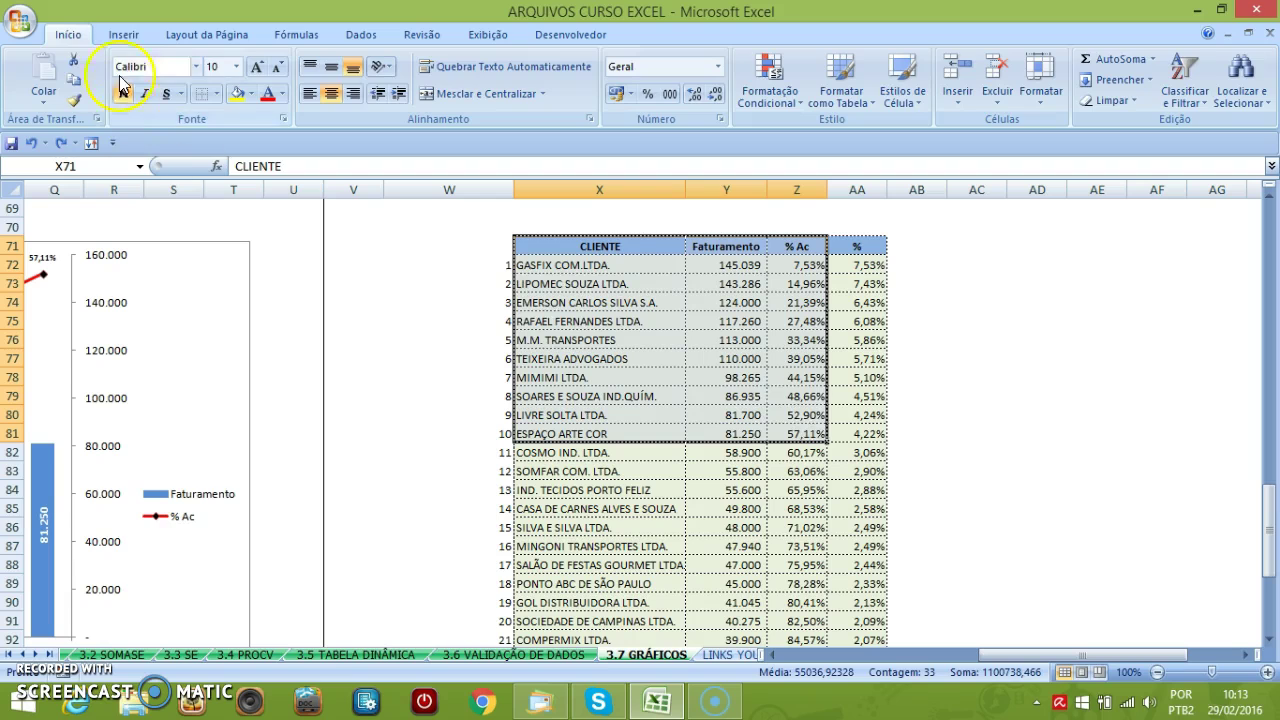
{"action": "left_click", "coordinate": [124, 34]}
{"action": "left_click", "coordinate": [311, 78]}
{"action": "left_click", "coordinate": [319, 152]}
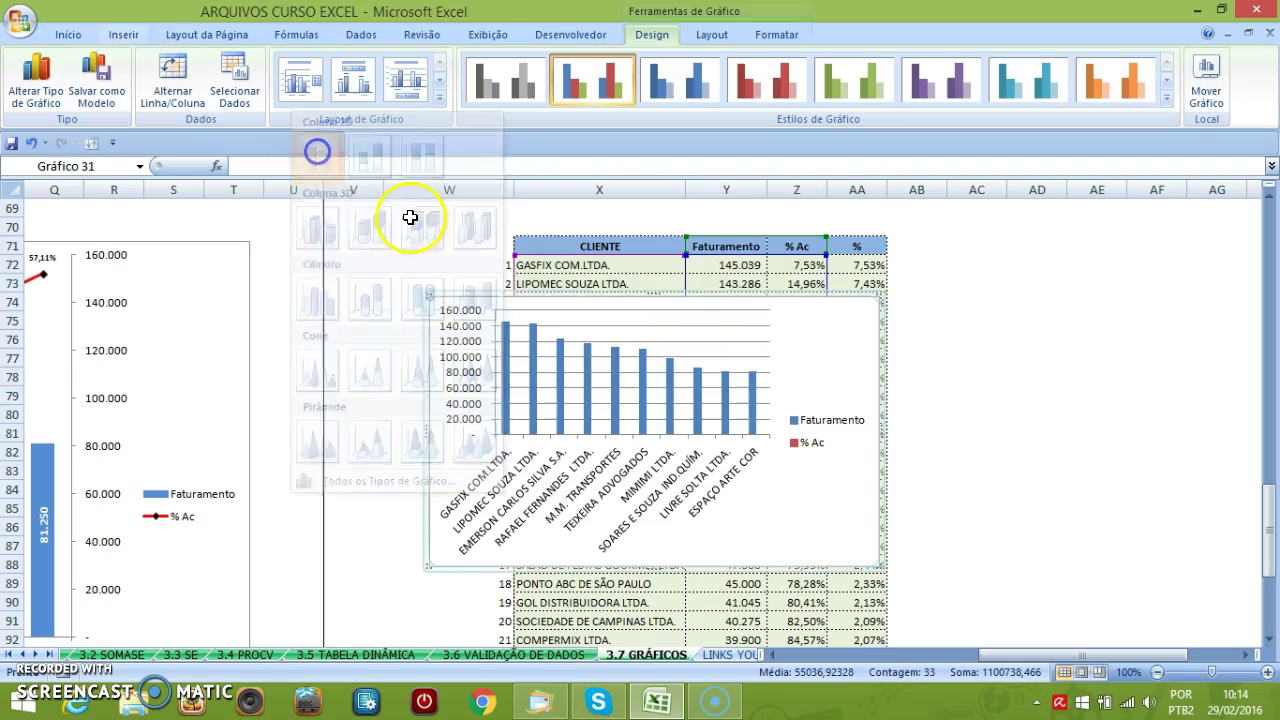
Step: Move the client chart beside its table at about AC71 and enlarge it to about column AN and row 90
{"action": "left_click_drag", "start_coordinate": [818, 318], "coordinate": [486, 294]}
{"action": "left_click_drag", "start_coordinate": [1090, 655], "coordinate": [1035, 668]}
{"action": "left_click_drag", "start_coordinate": [1020, 266], "coordinate": [887, 258]}
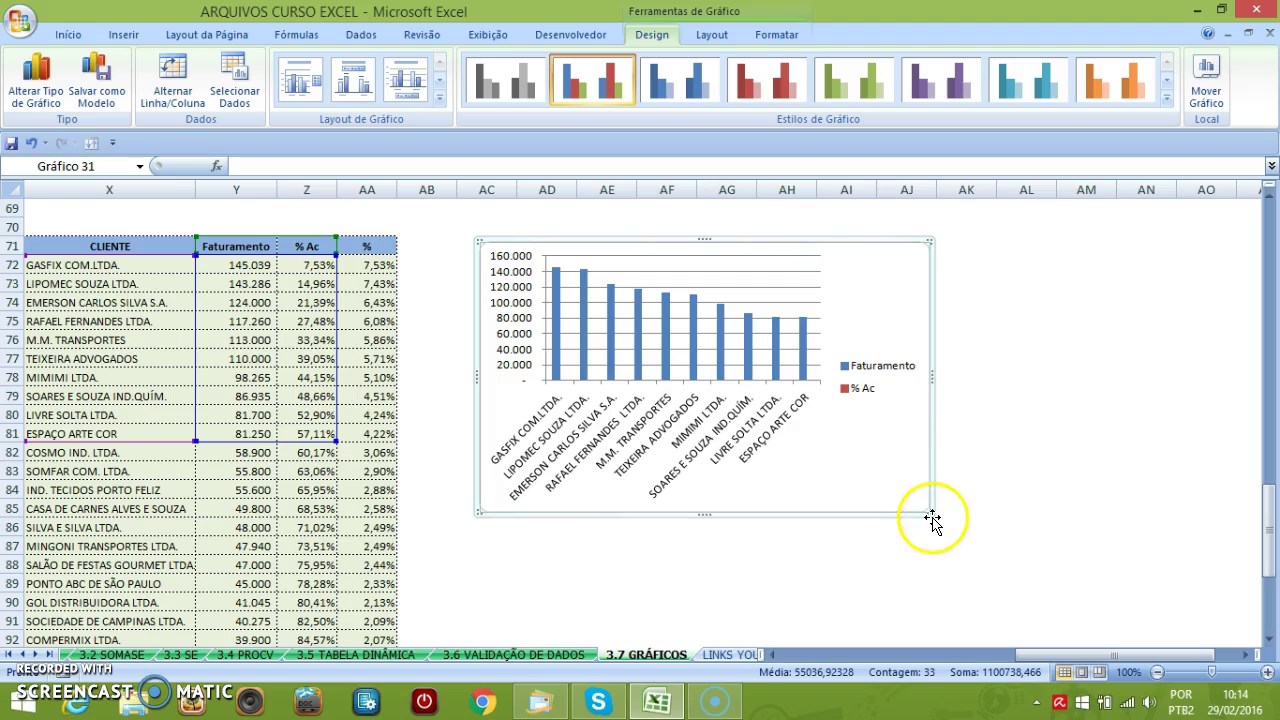
{"action": "left_click_drag", "start_coordinate": [930, 512], "coordinate": [1164, 614]}
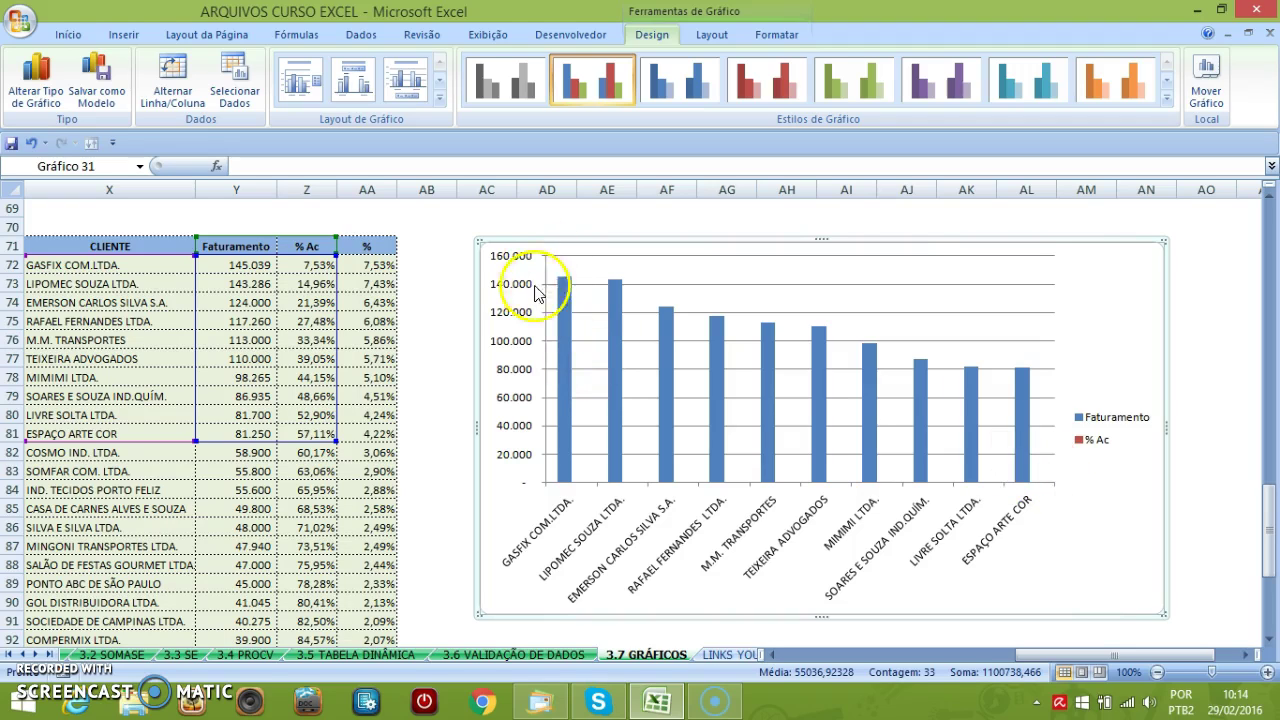
Step: Plot the Faturamento series of the client chart on the secondary axis (Eixo Secundário)
{"action": "right_click", "coordinate": [1056, 462]}
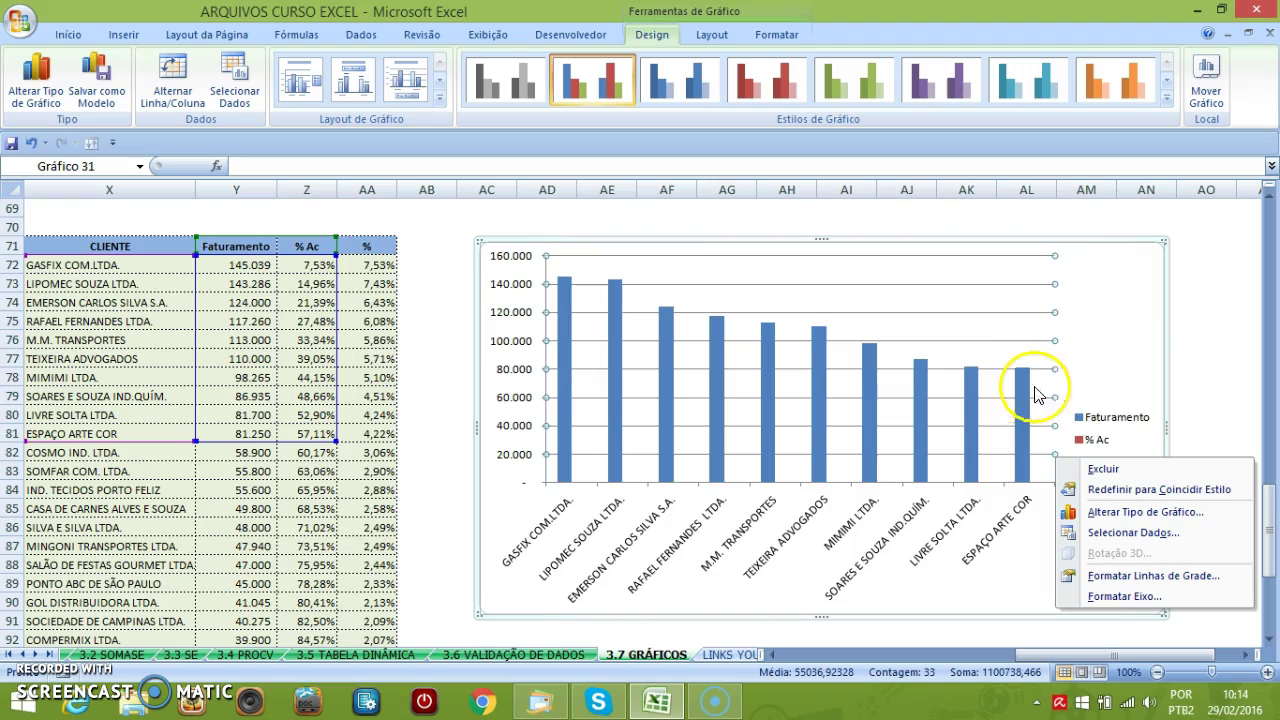
{"action": "left_click", "coordinate": [1206, 372]}
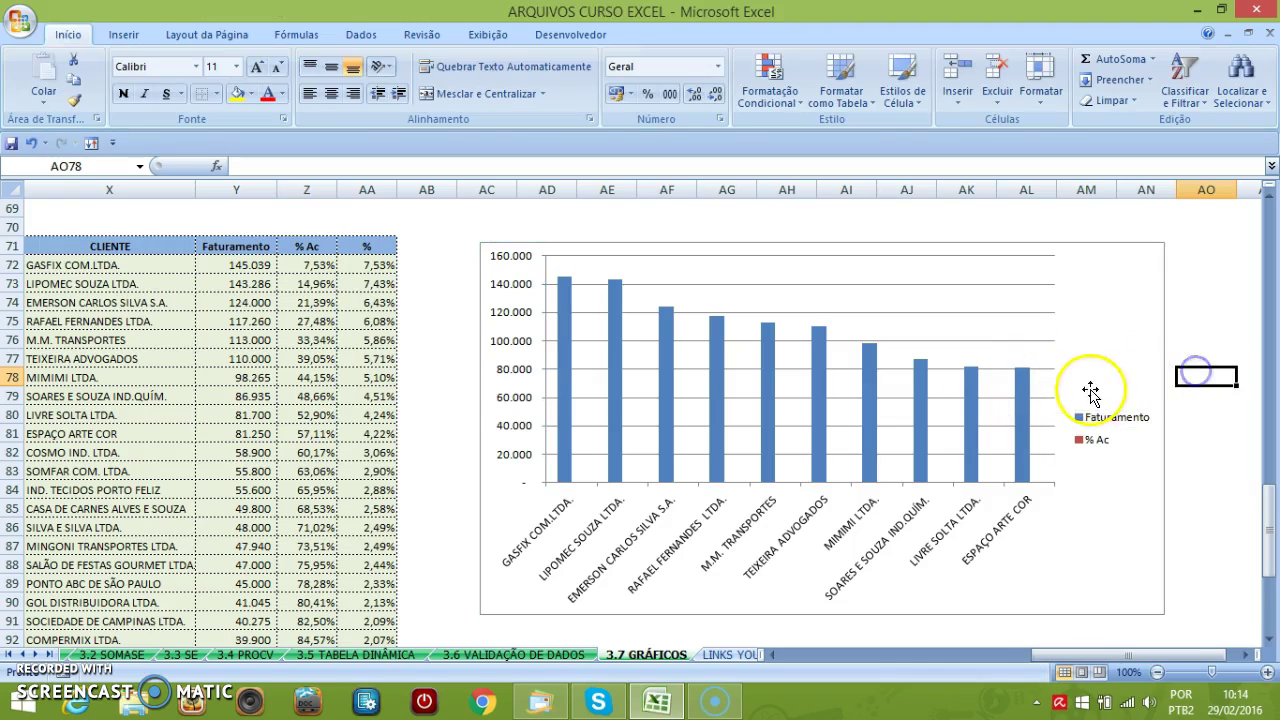
{"action": "left_click", "coordinate": [1025, 408]}
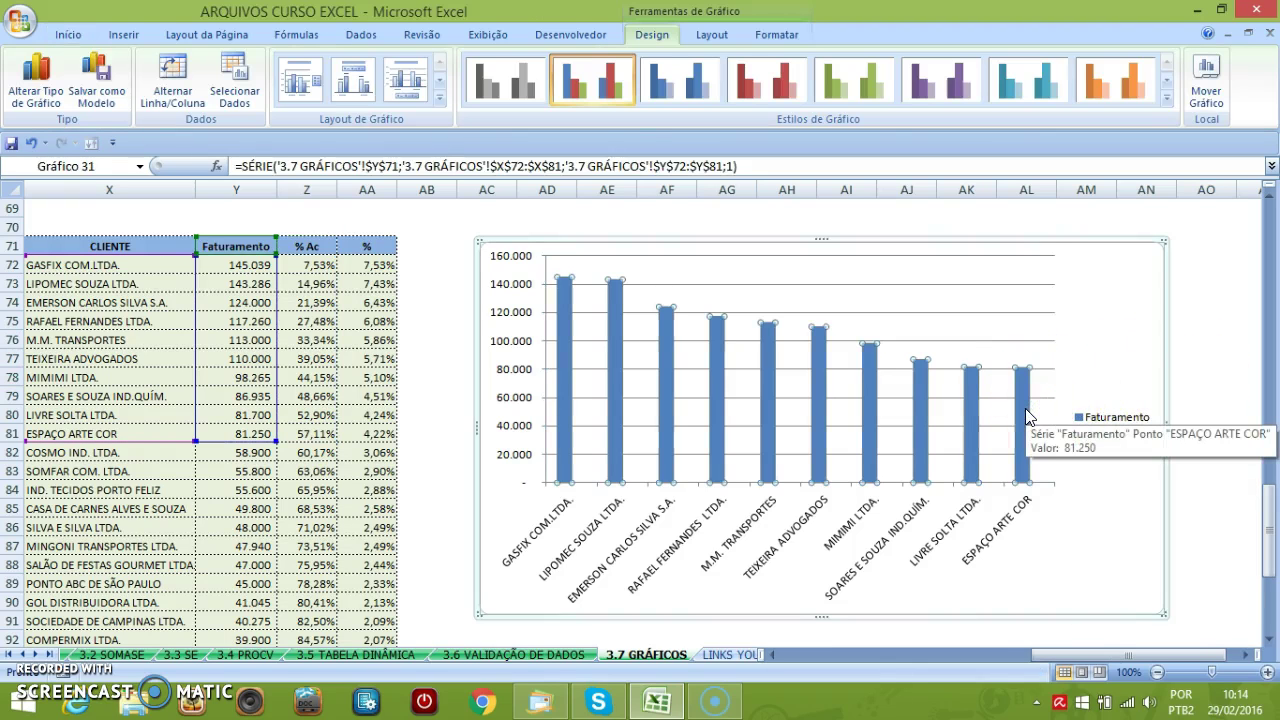
{"action": "right_click", "coordinate": [1025, 408]}
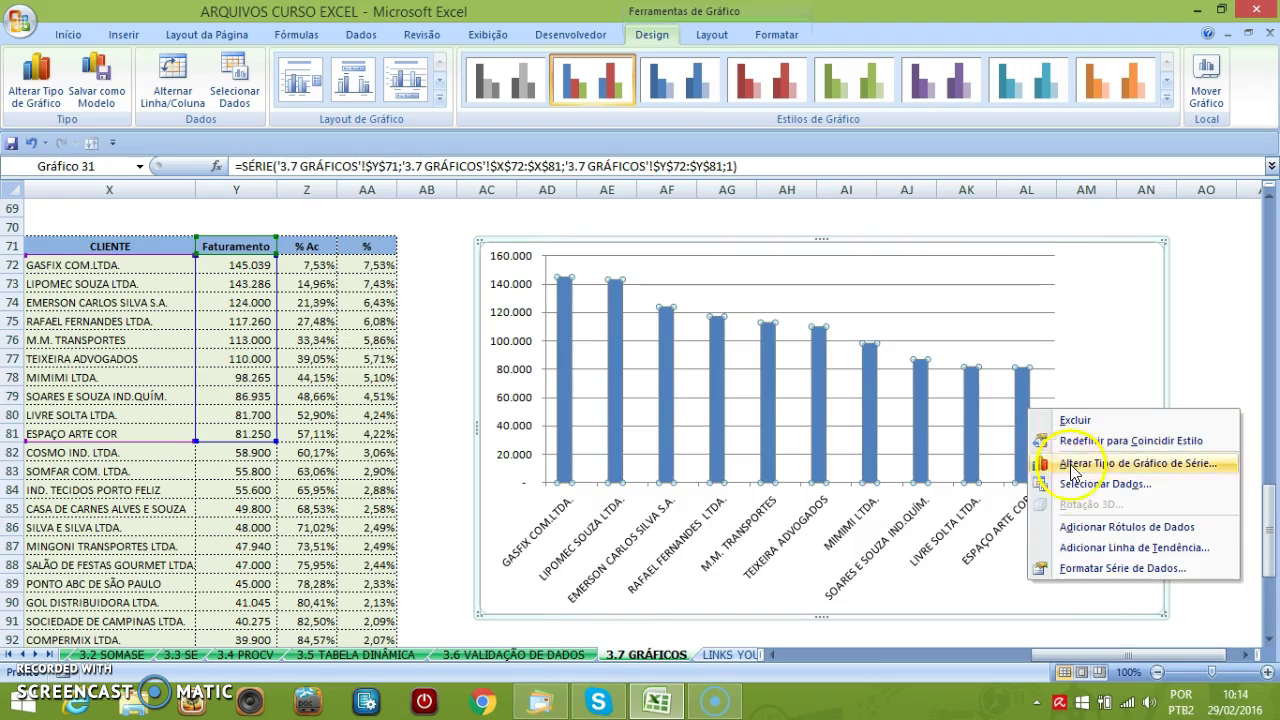
{"action": "left_click", "coordinate": [1135, 567]}
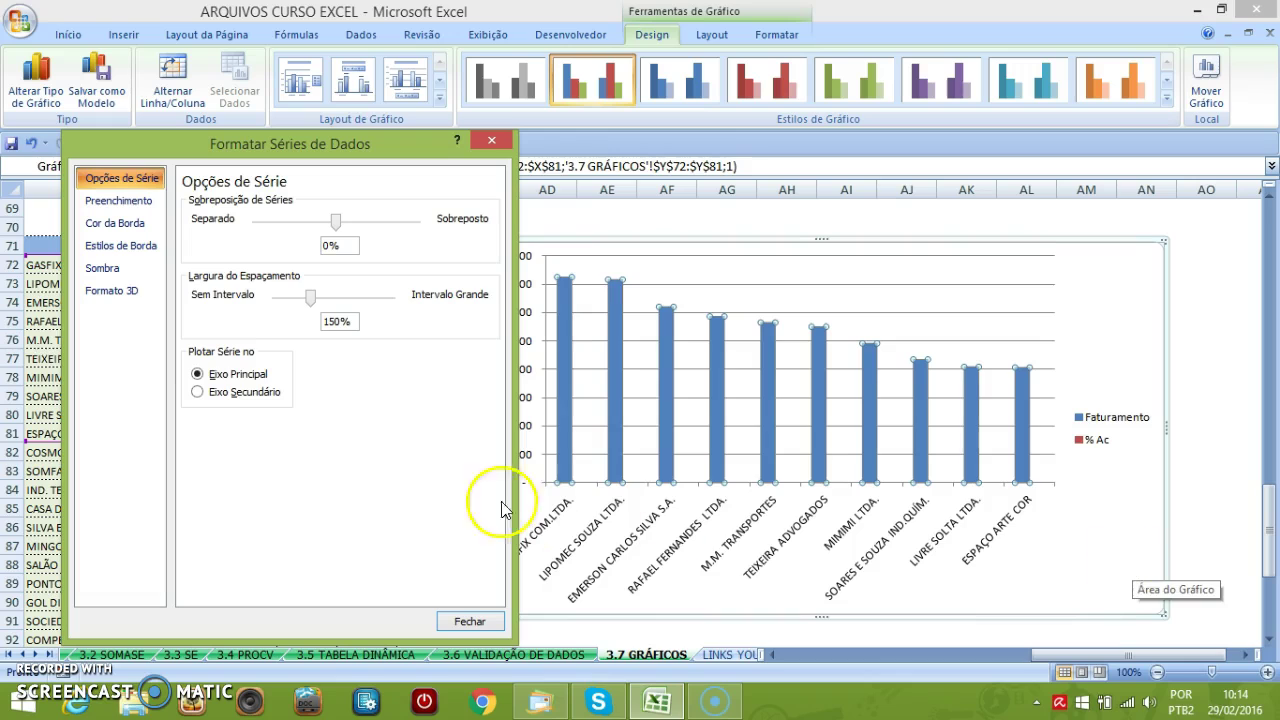
{"action": "left_click", "coordinate": [198, 392]}
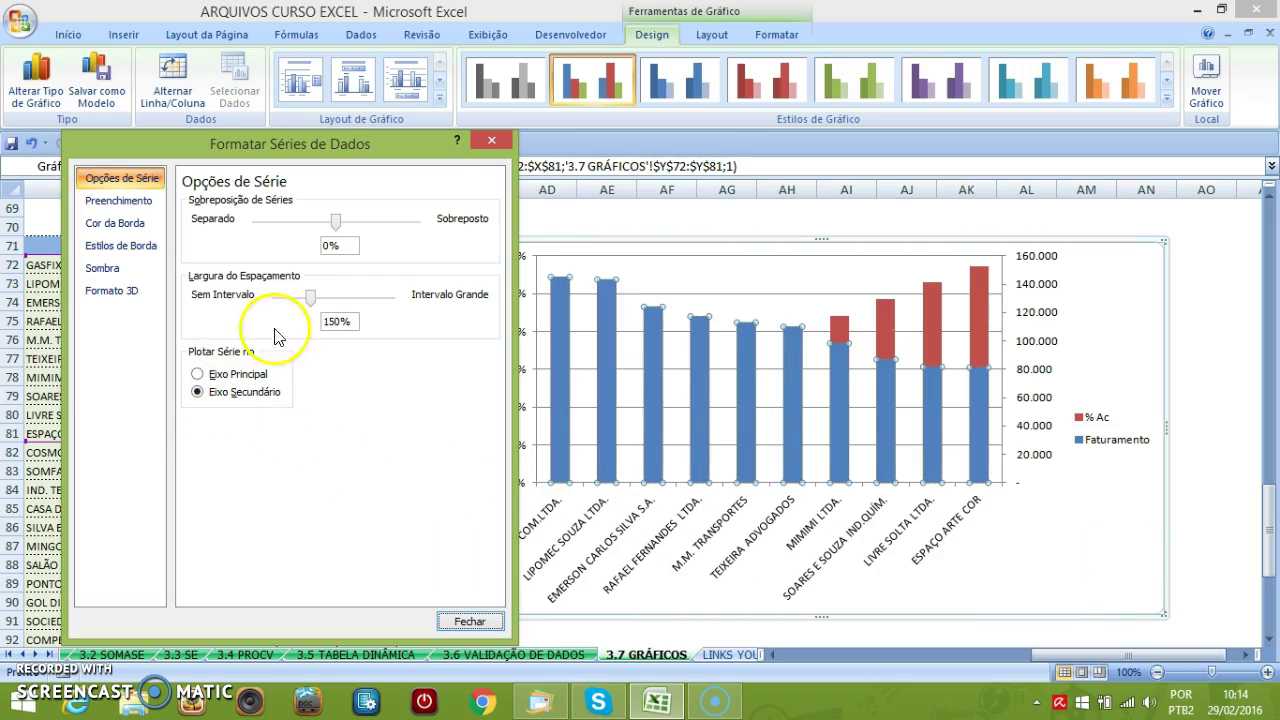
{"action": "left_click", "coordinate": [489, 140]}
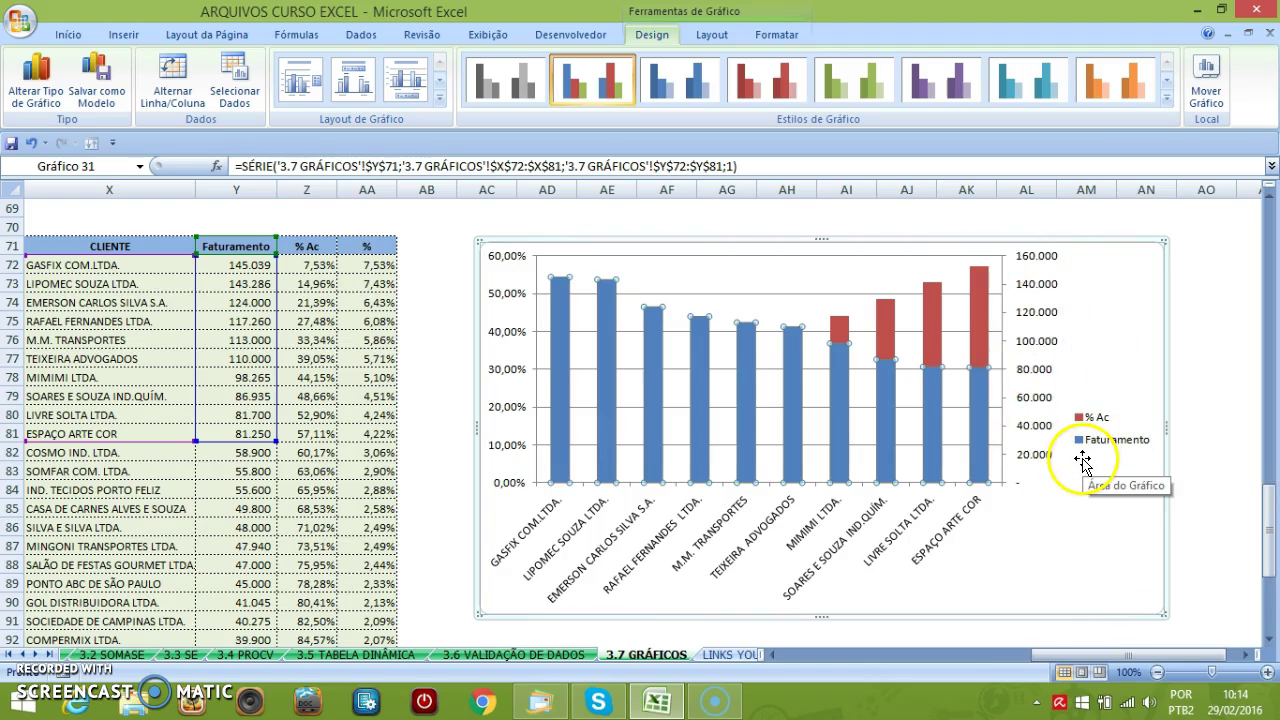
Step: Change the % Ac series to the line with markers chart type, keeping Faturamento as columns
{"action": "left_click", "coordinate": [985, 328]}
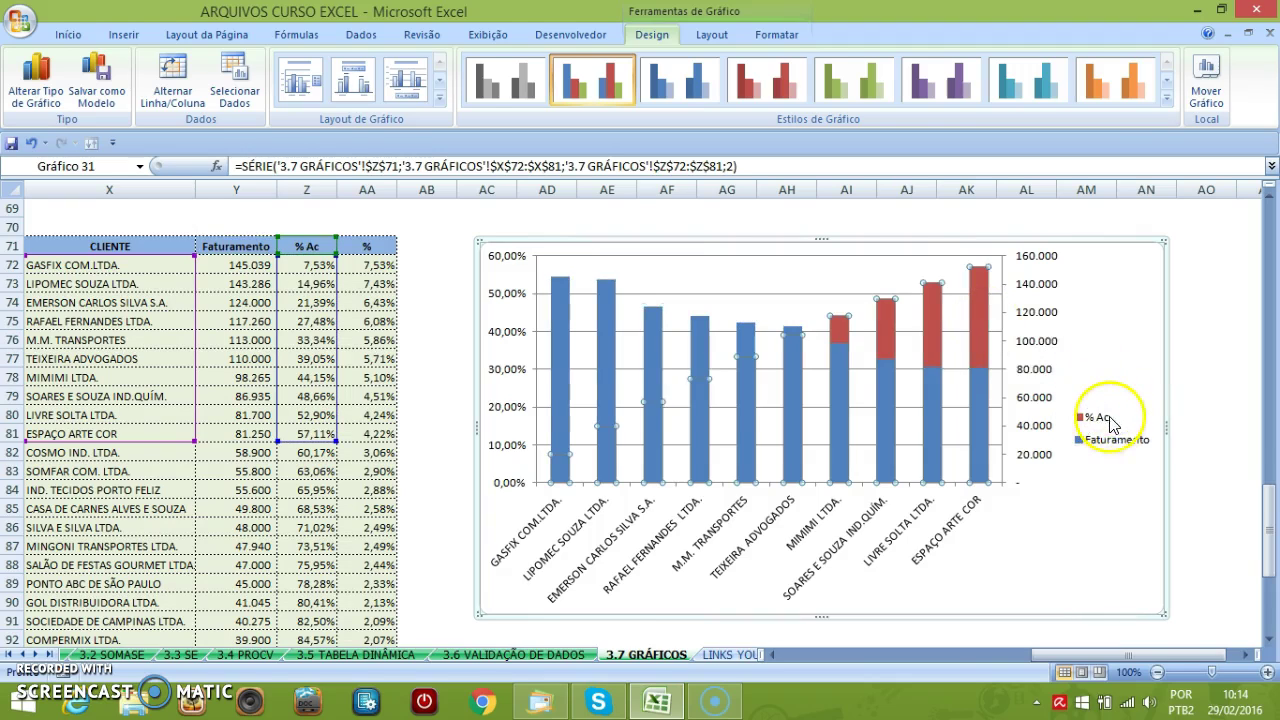
{"action": "right_click", "coordinate": [979, 305]}
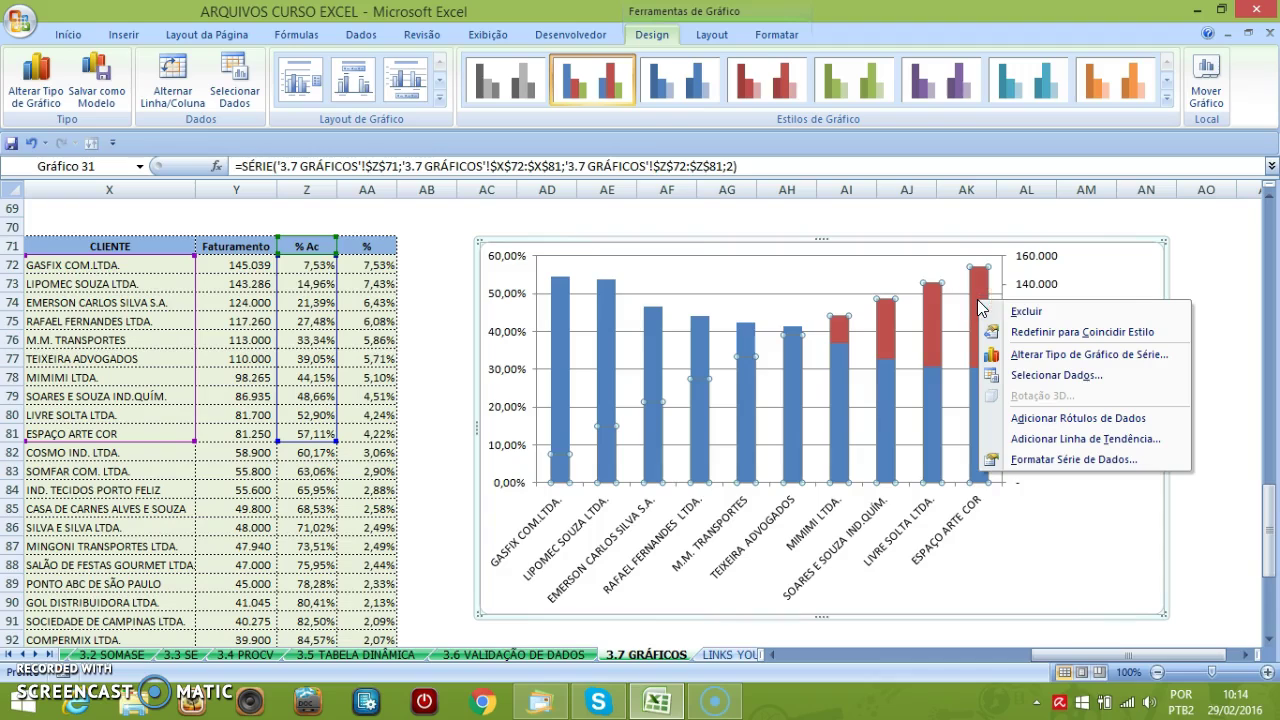
{"action": "left_click", "coordinate": [1040, 356]}
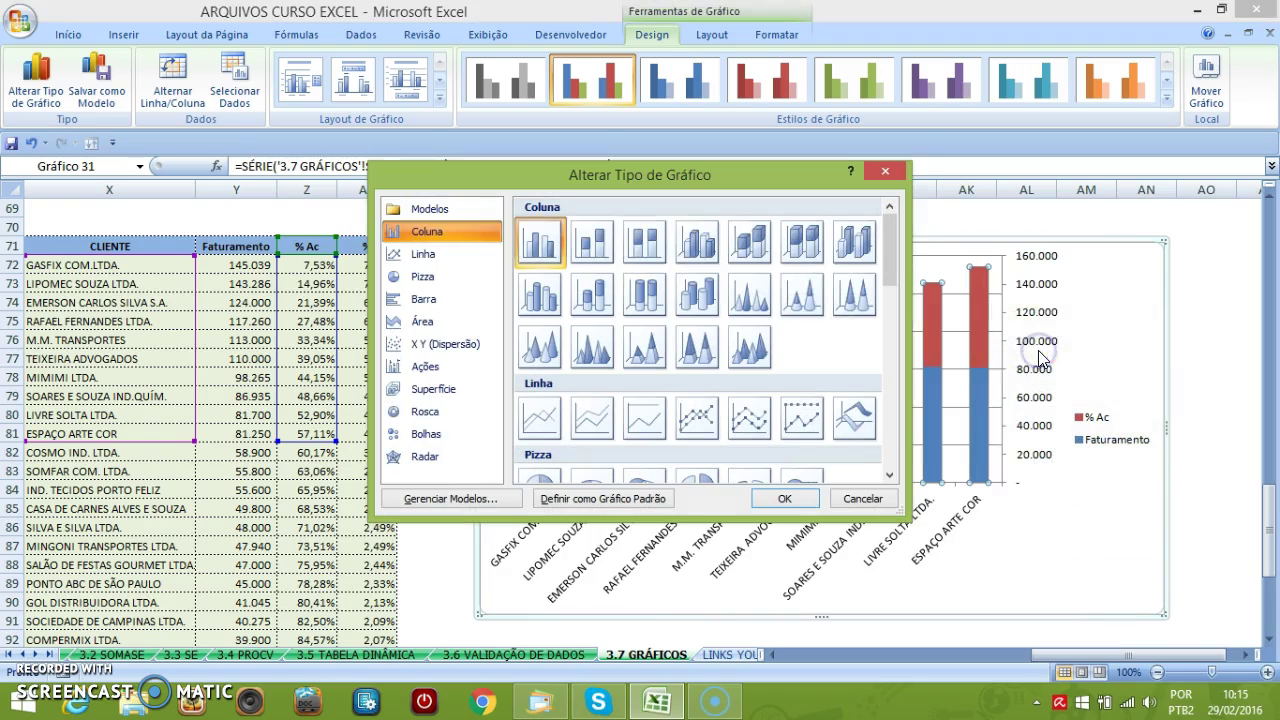
{"action": "left_click", "coordinate": [428, 257]}
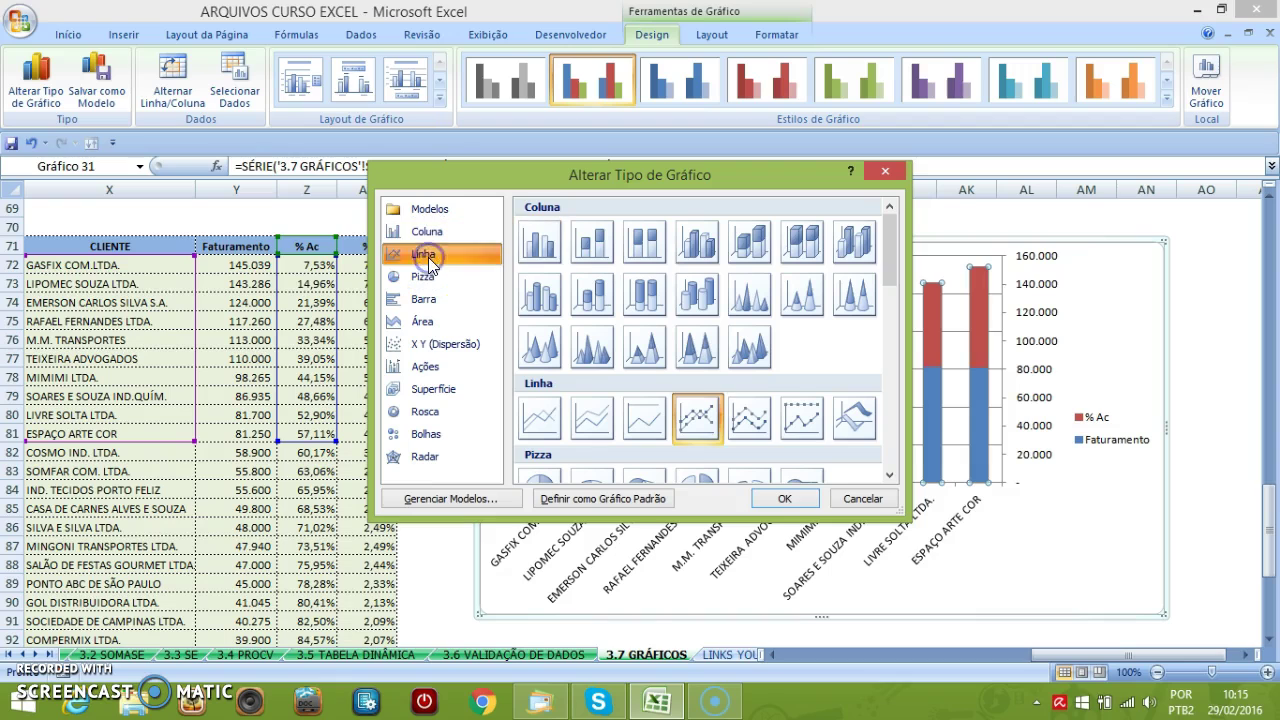
{"action": "left_click", "coordinate": [793, 499]}
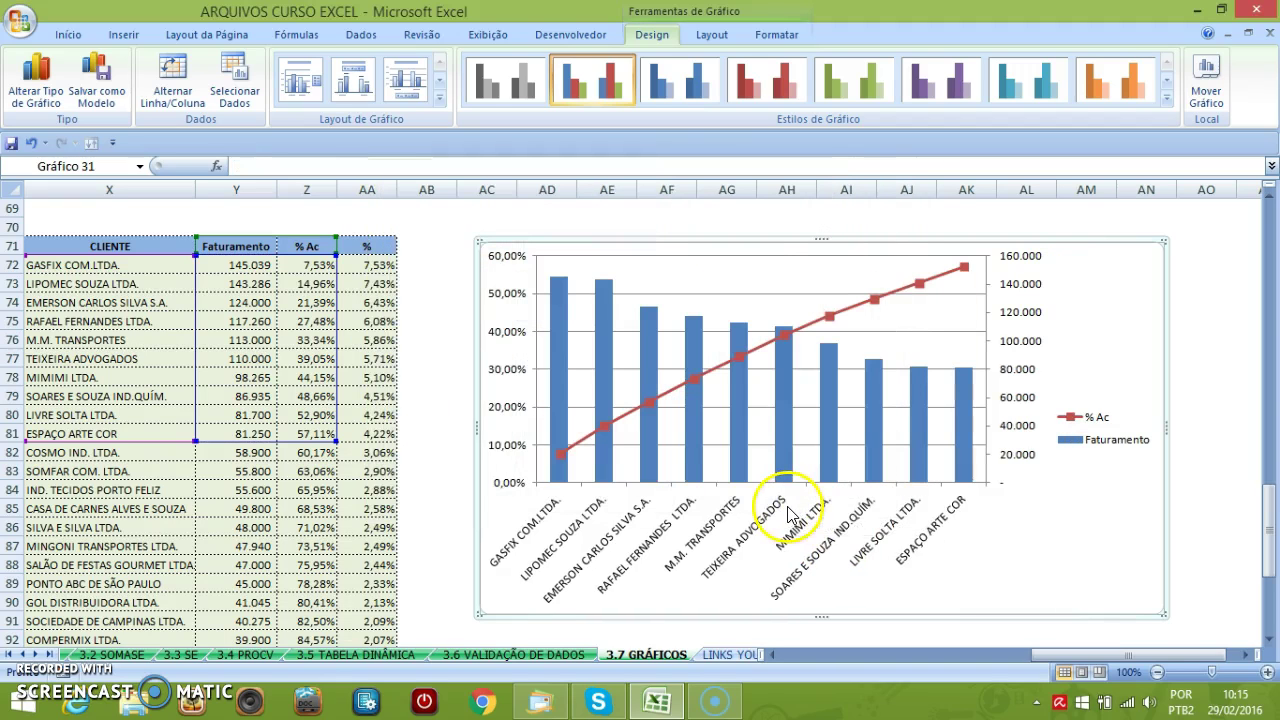
Step: Add data labels to both the Faturamento columns and the % Ac line
{"action": "right_click", "coordinate": [556, 378]}
{"action": "left_click", "coordinate": [621, 497]}
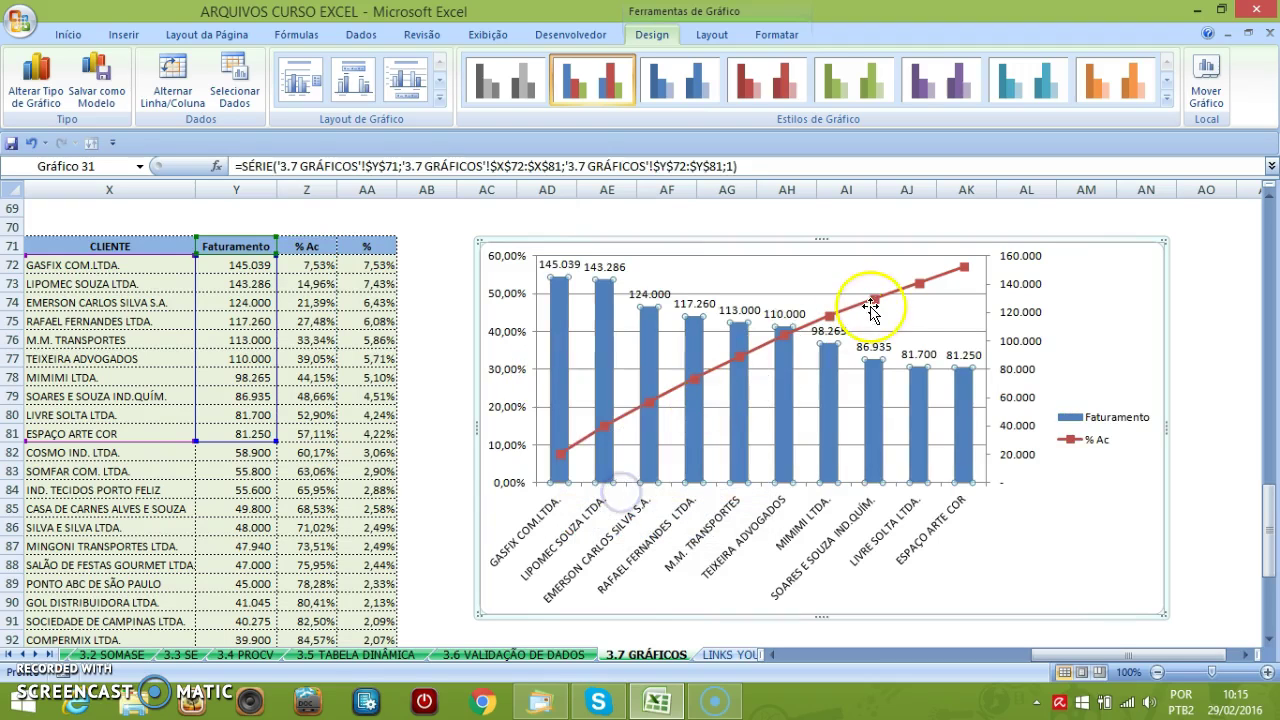
{"action": "right_click", "coordinate": [920, 281]}
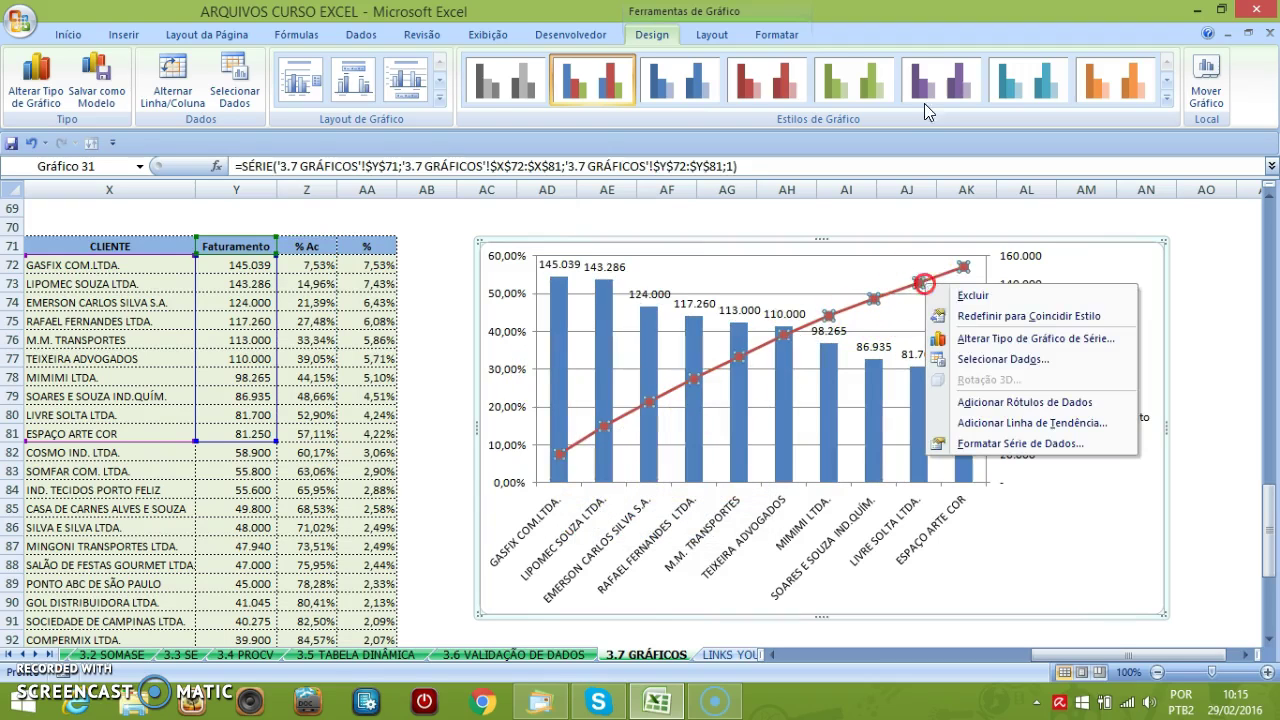
{"action": "left_click", "coordinate": [1022, 402]}
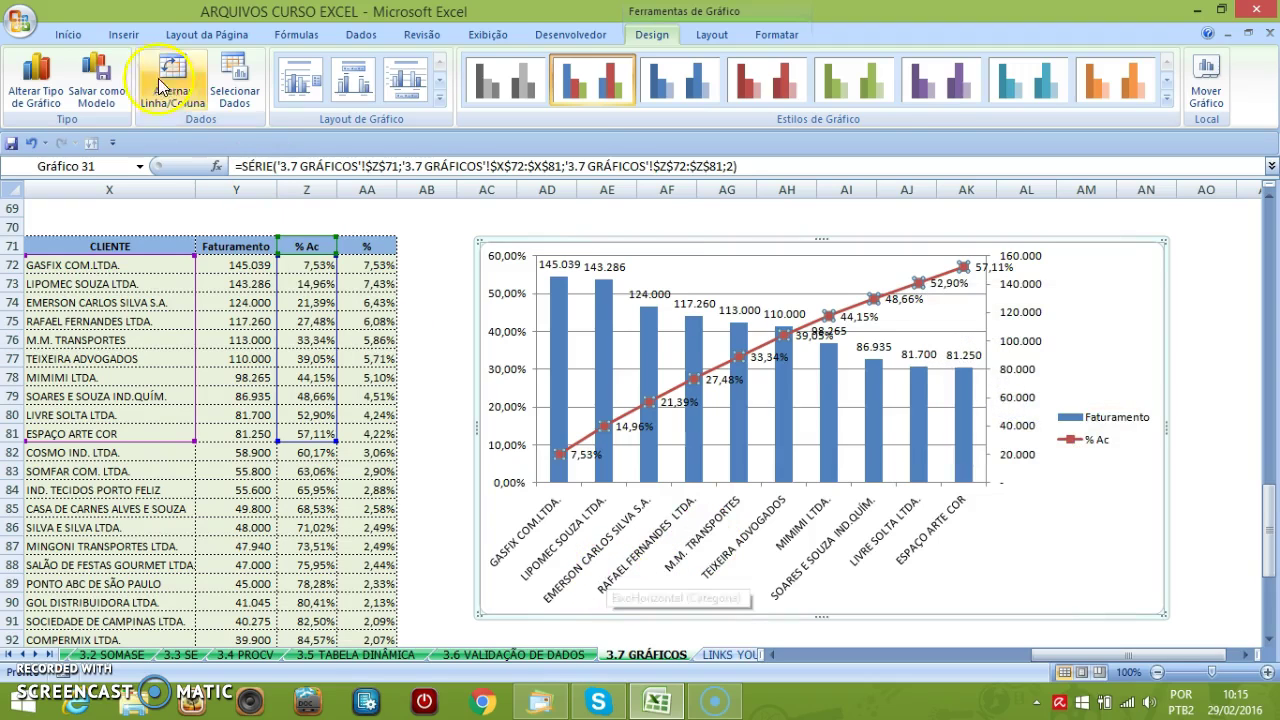
{"action": "left_click", "coordinate": [66, 34]}
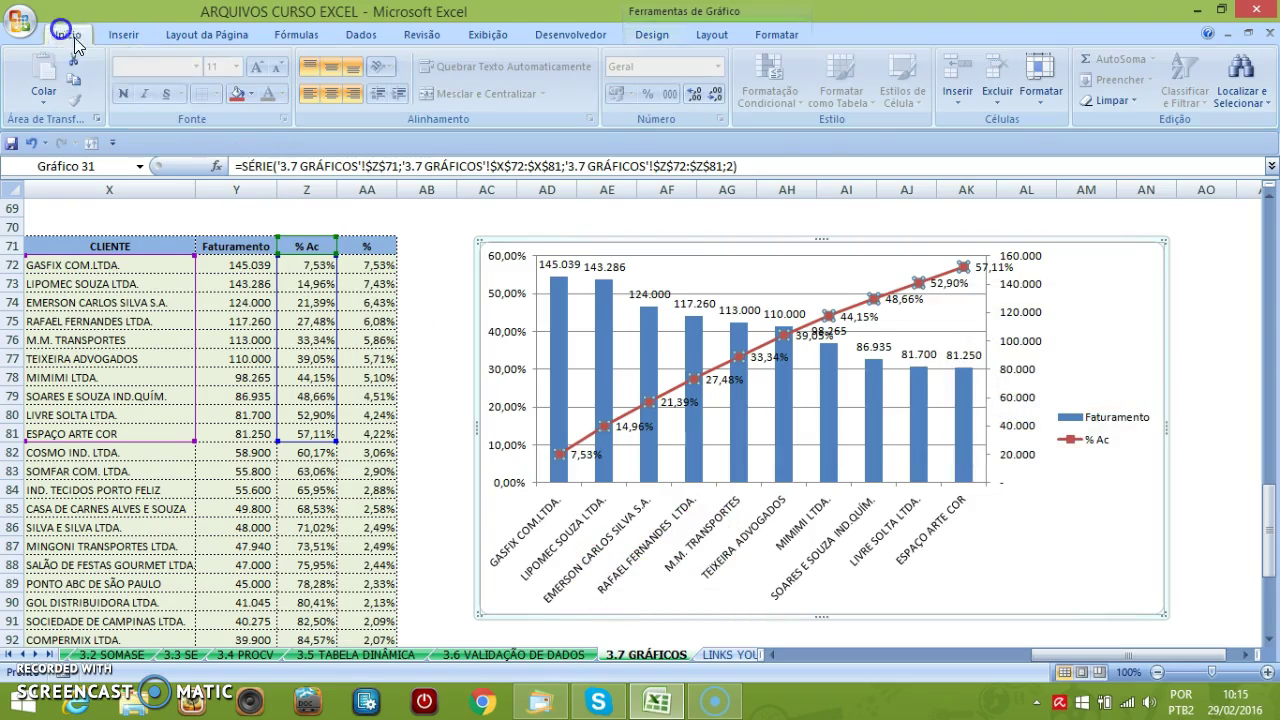
Step: Centre the Faturamento data labels inside the columns and rotate all their text by 90°
{"action": "left_click", "coordinate": [848, 208]}
{"action": "left_click", "coordinate": [566, 266]}
{"action": "right_click", "coordinate": [573, 268]}
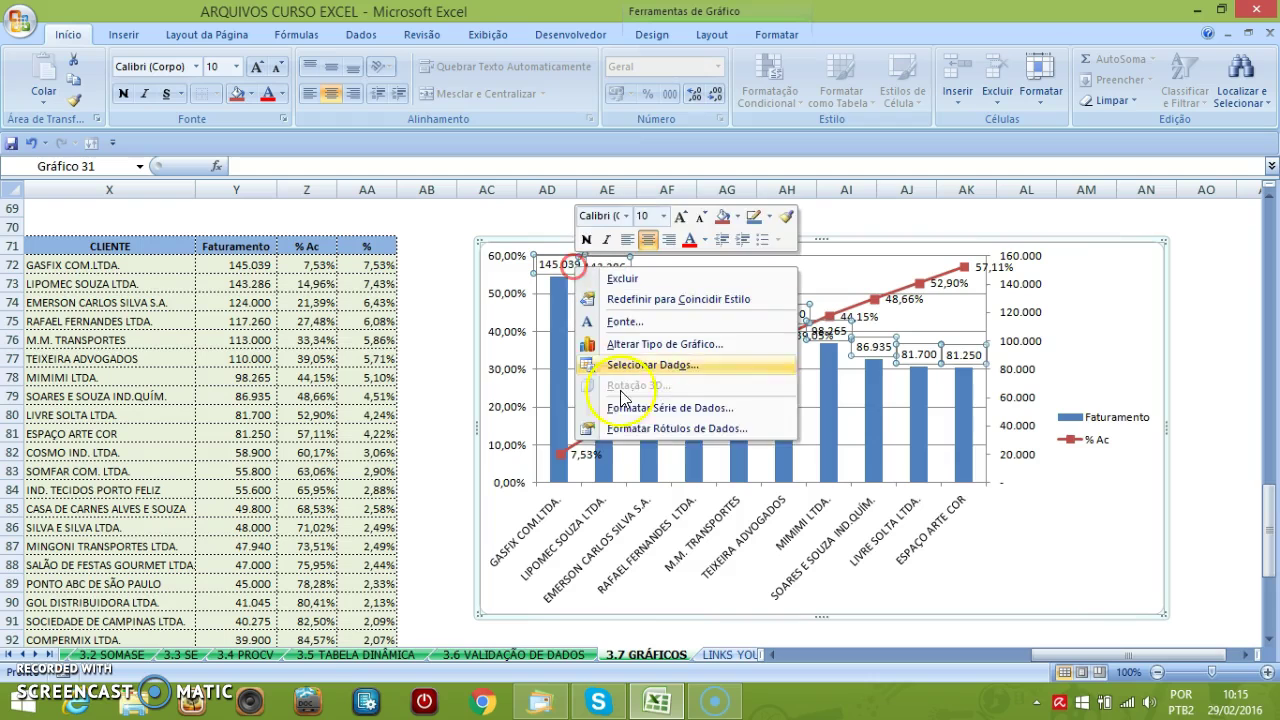
{"action": "left_click", "coordinate": [650, 430]}
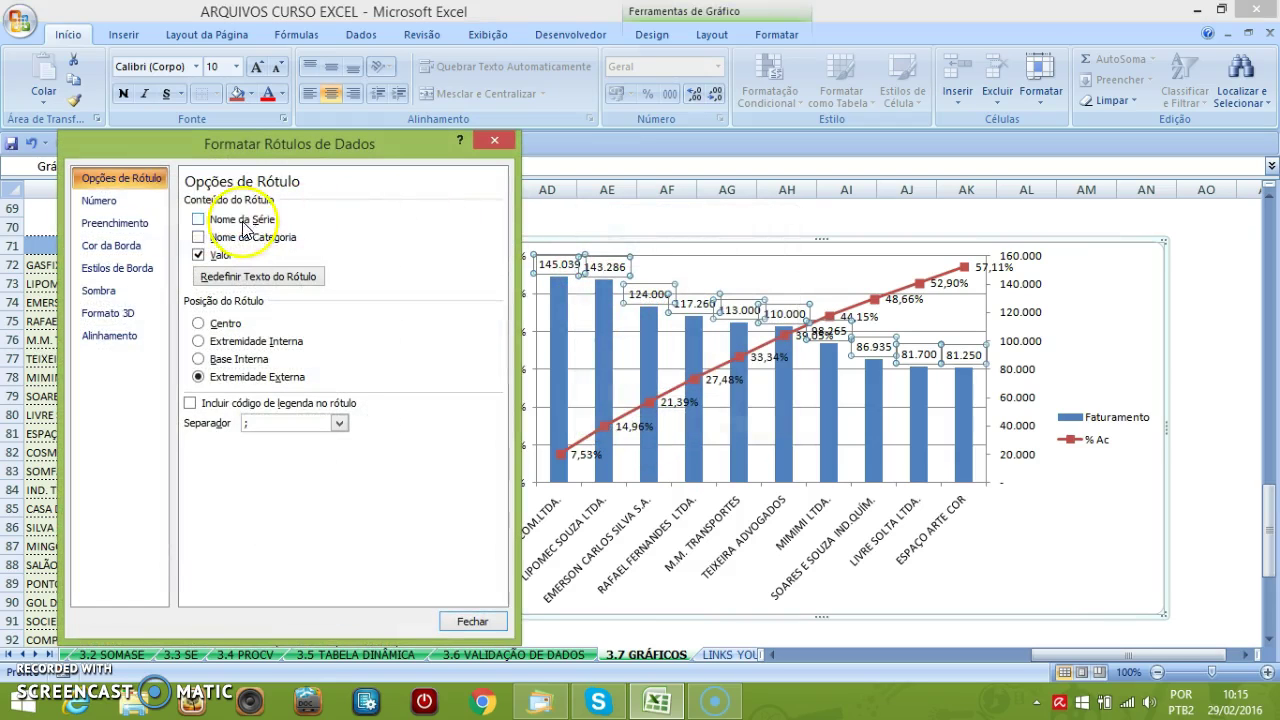
{"action": "left_click", "coordinate": [199, 323]}
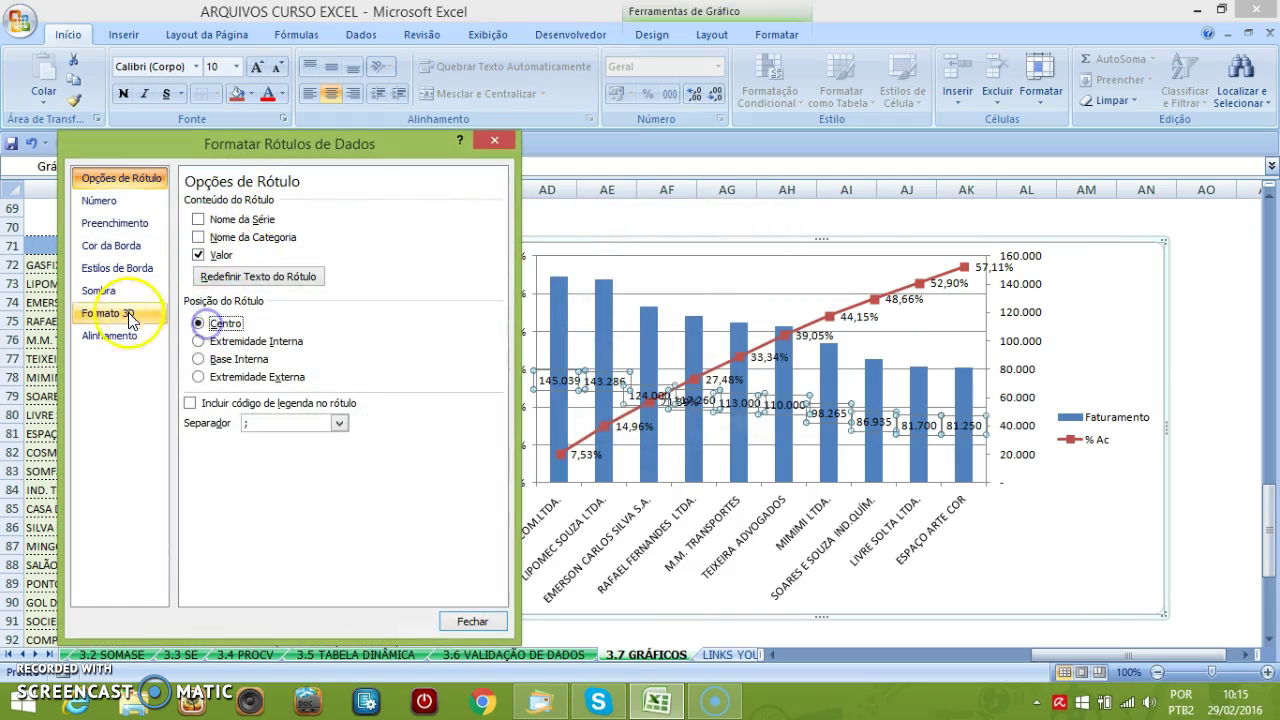
{"action": "left_click", "coordinate": [110, 336]}
{"action": "left_click", "coordinate": [350, 250]}
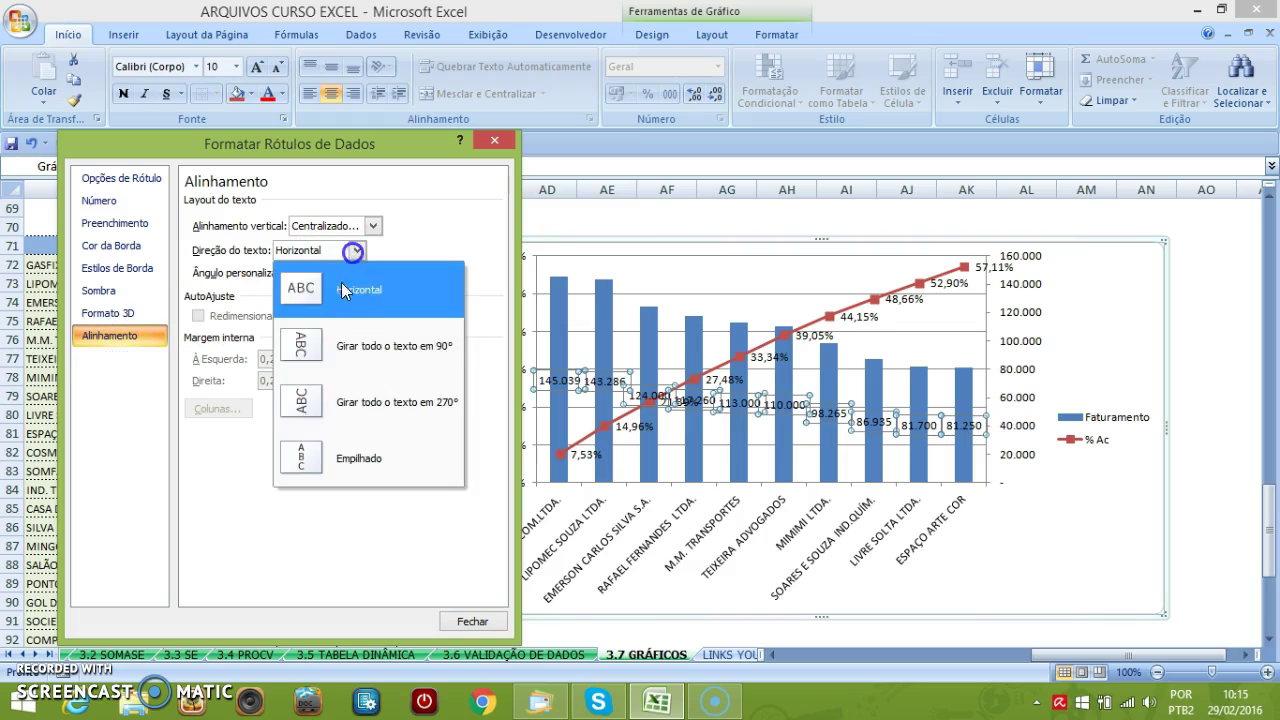
{"action": "left_click", "coordinate": [309, 343]}
{"action": "left_click", "coordinate": [470, 622]}
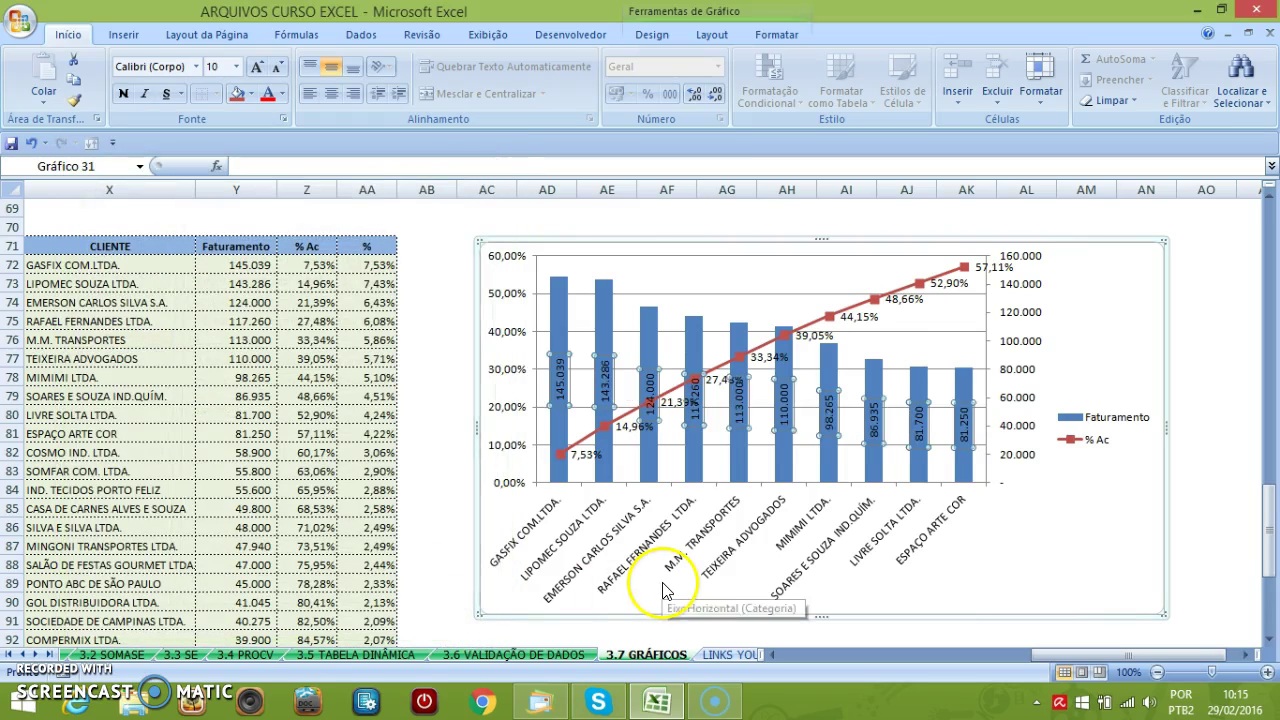
Step: Position the % Ac data labels above the line and set their font size to 8
{"action": "right_click", "coordinate": [900, 297]}
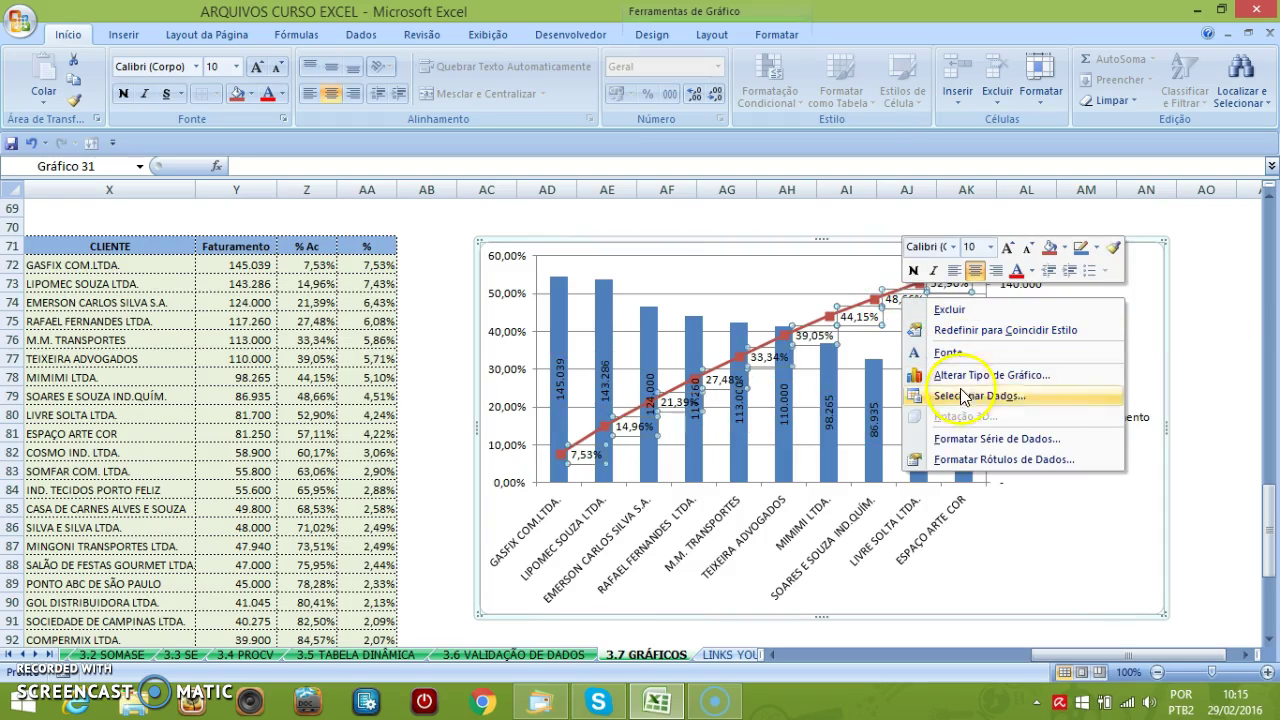
{"action": "left_click", "coordinate": [1000, 460]}
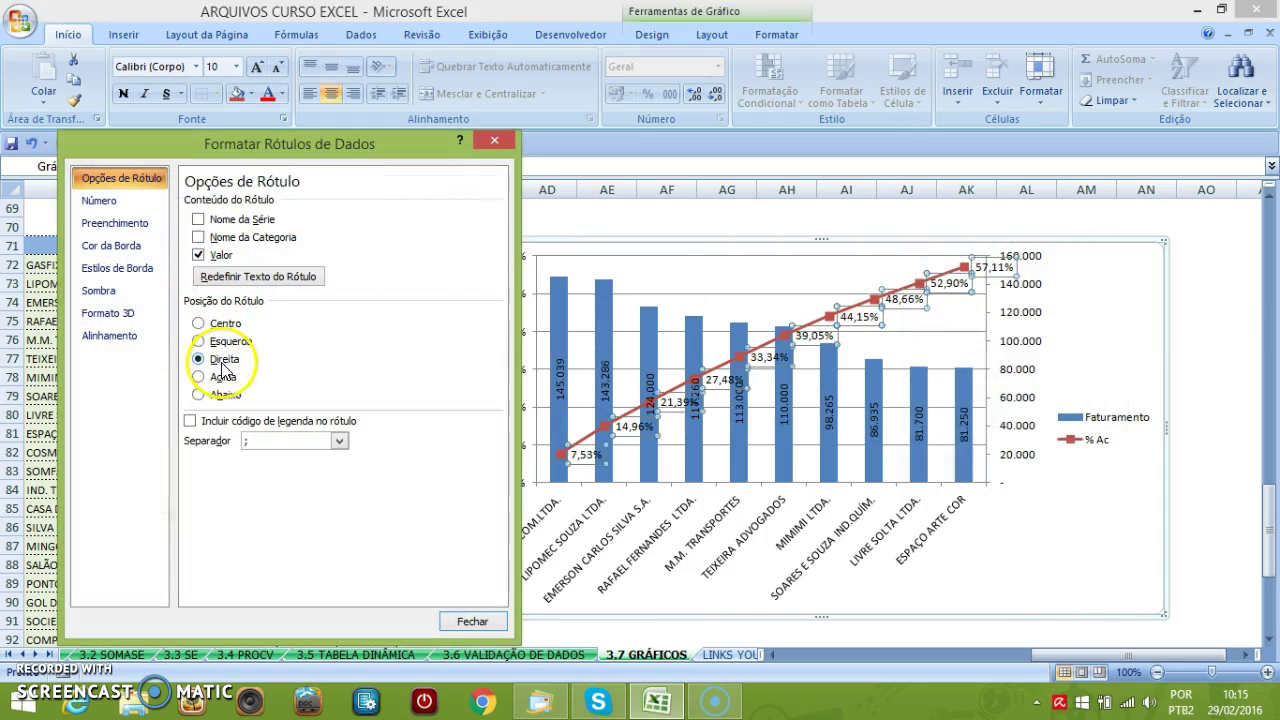
{"action": "left_click", "coordinate": [470, 621]}
{"action": "left_click", "coordinate": [218, 67]}
{"action": "type", "text": "8"}
{"action": "key", "text": "Return"}
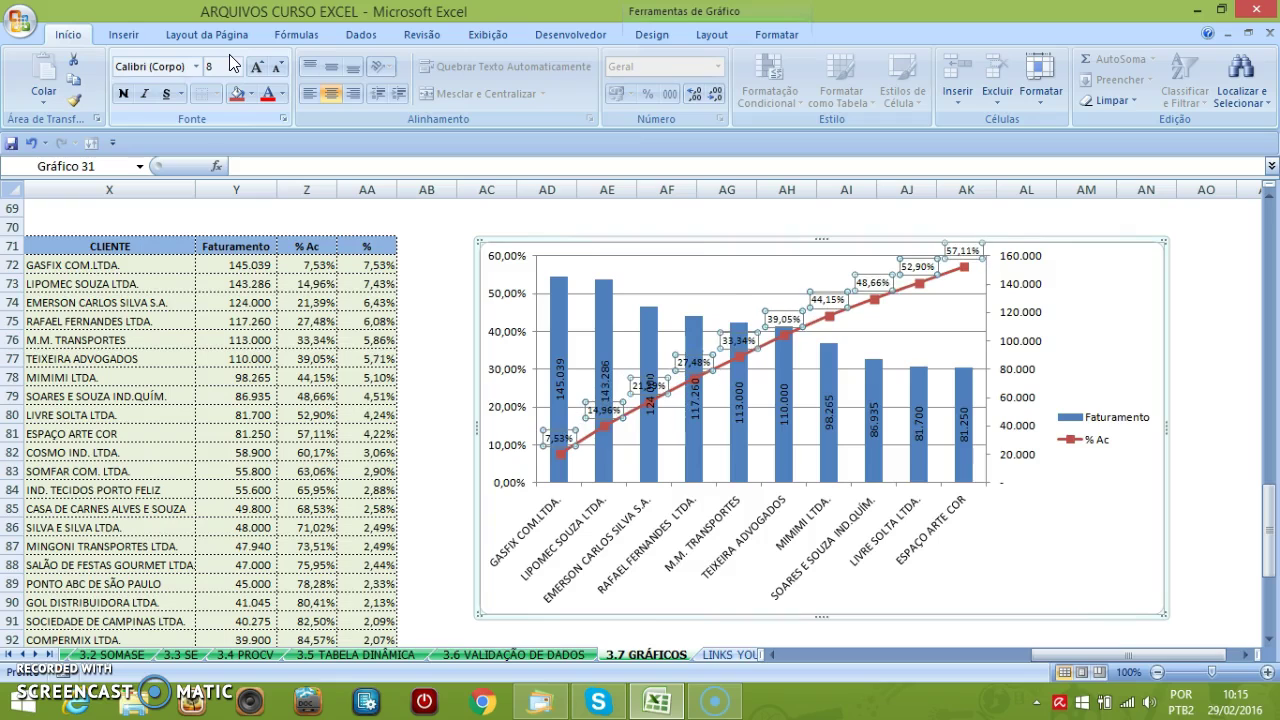
{"action": "left_click", "coordinate": [1206, 321]}
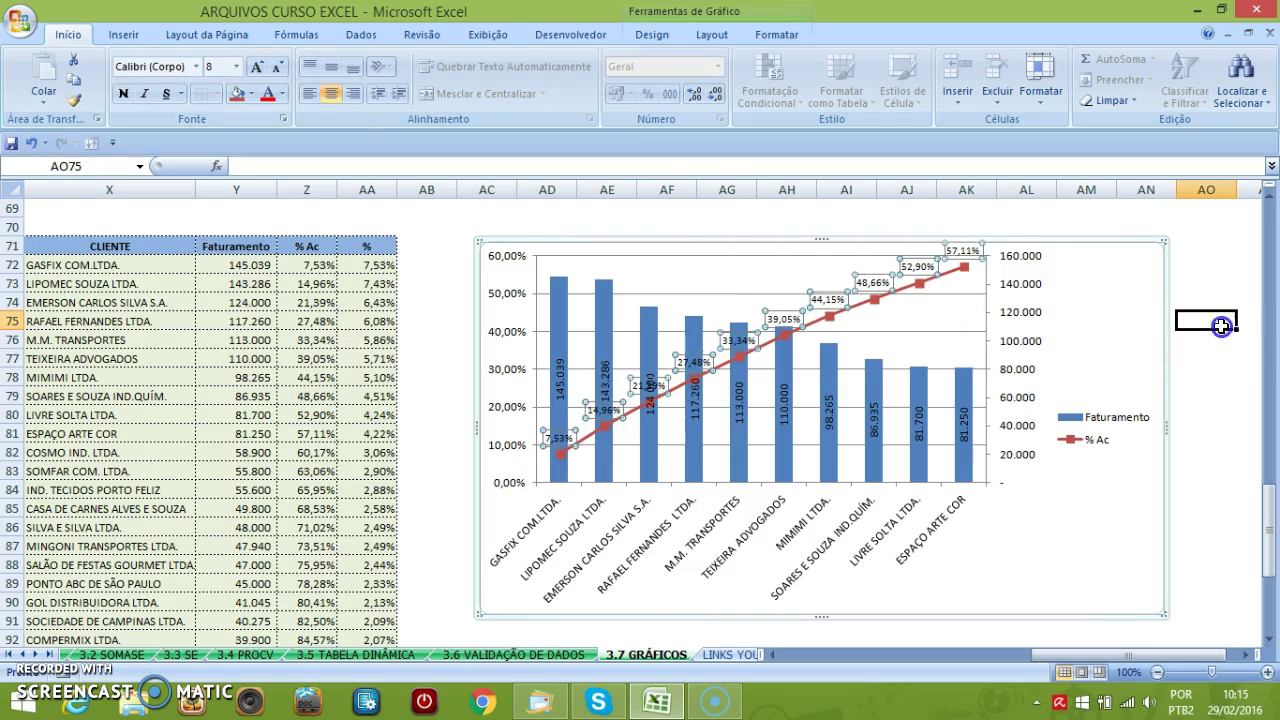
Step: Give the Faturamento columns a solid red fill
{"action": "left_click", "coordinate": [942, 335]}
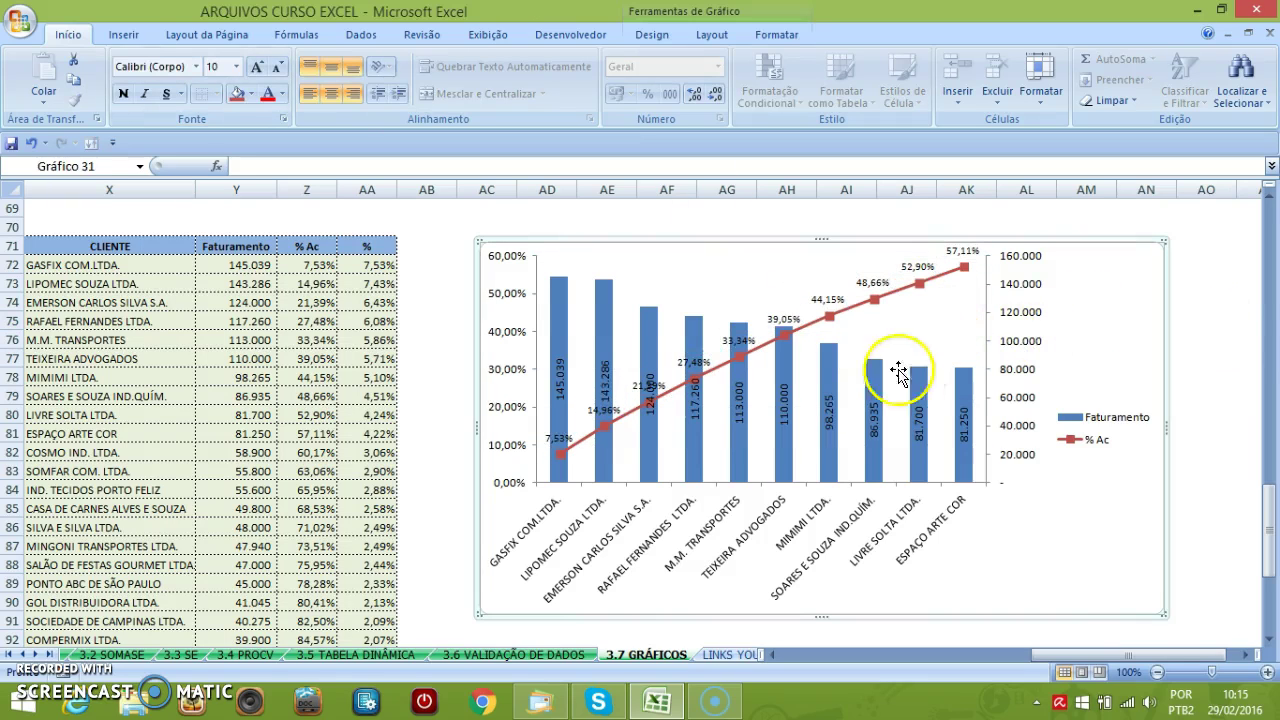
{"action": "right_click", "coordinate": [600, 299]}
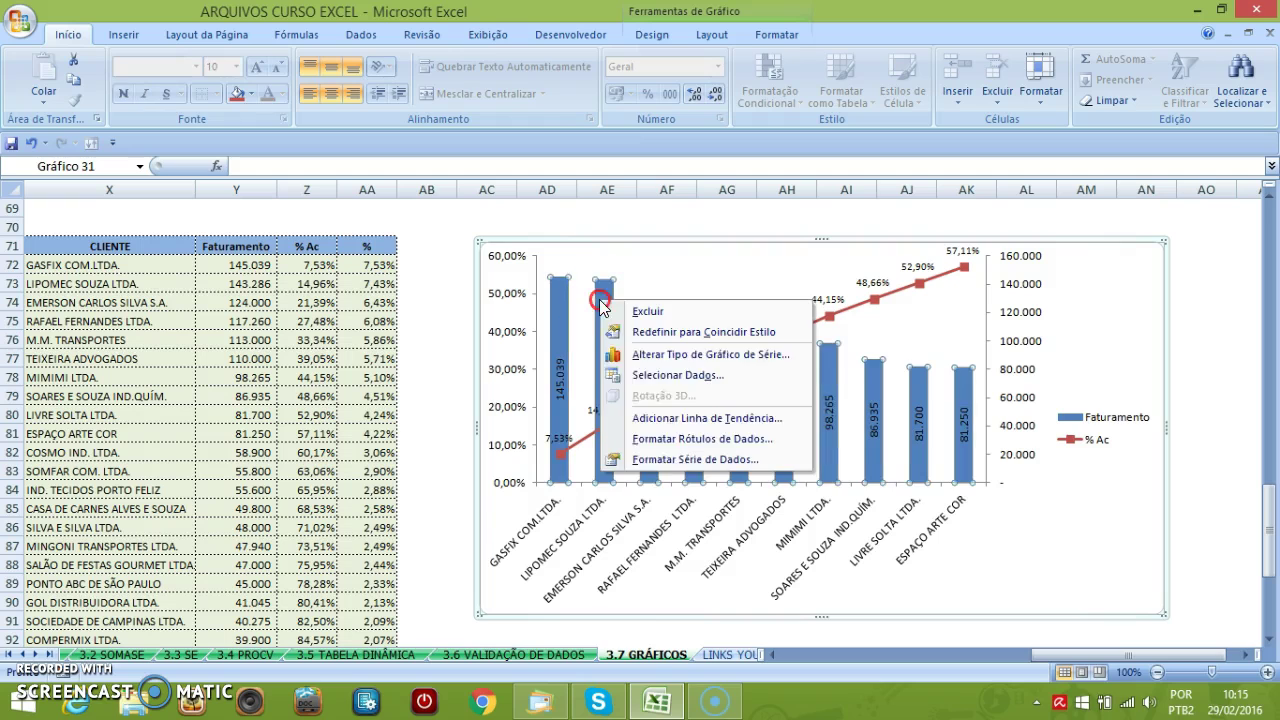
{"action": "left_click", "coordinate": [680, 459]}
{"action": "left_click", "coordinate": [112, 204]}
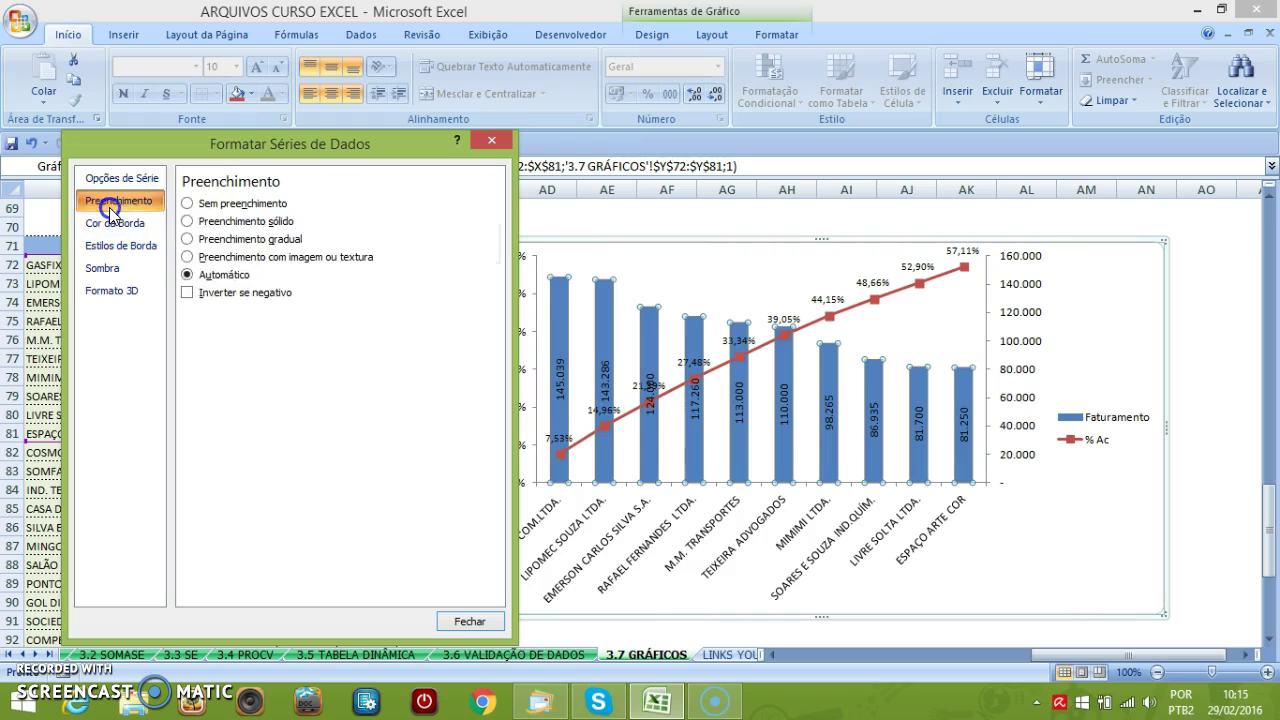
{"action": "left_click", "coordinate": [240, 221]}
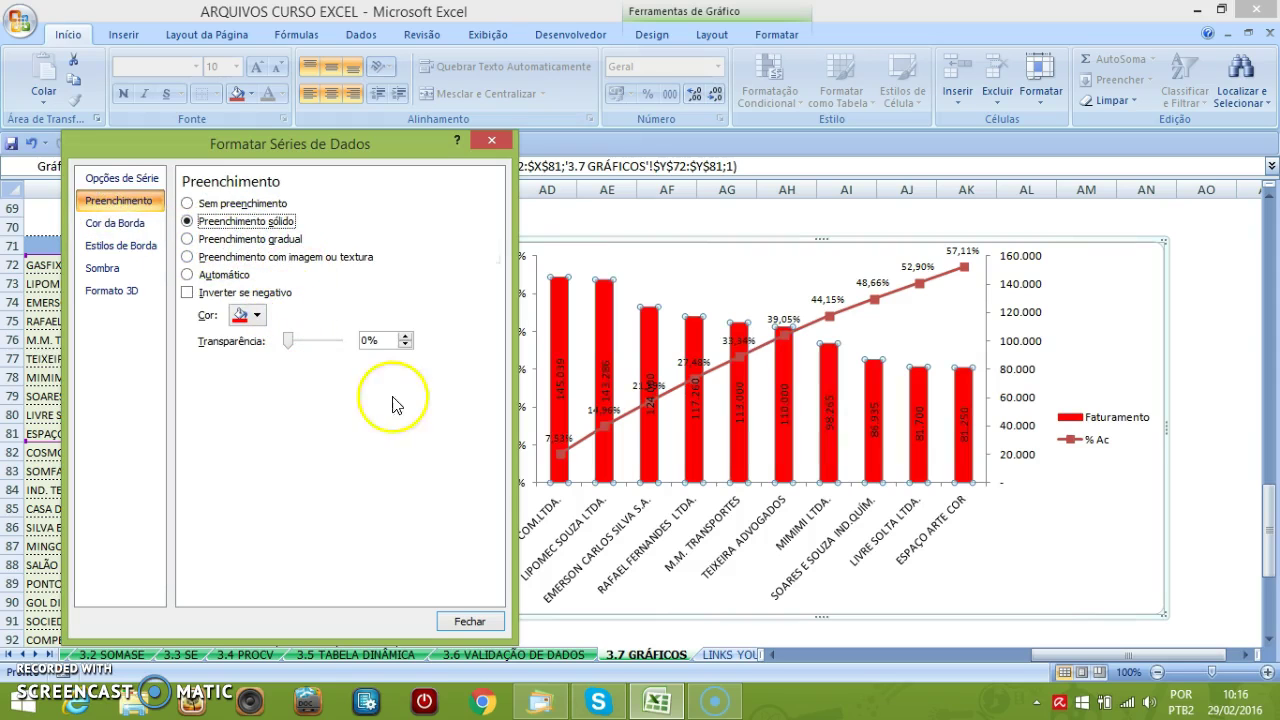
{"action": "left_click", "coordinate": [487, 622]}
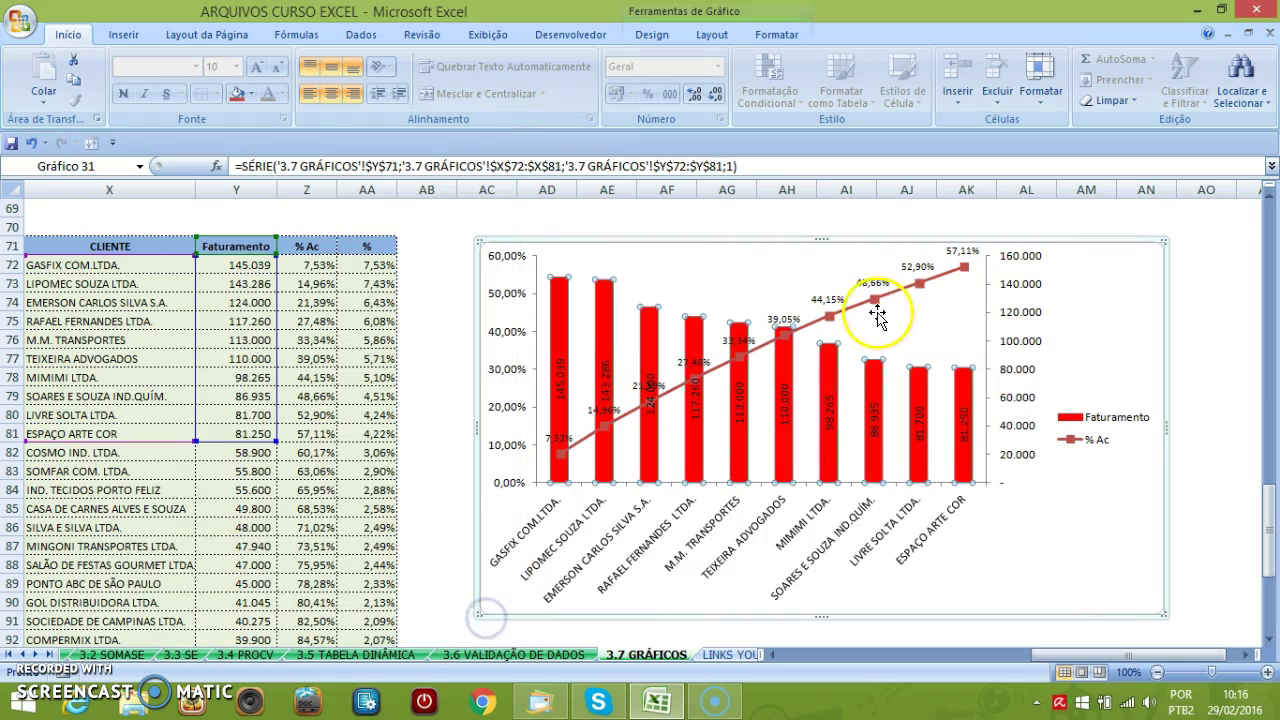
Step: Format the % Ac line as a solid line in the standard dark blue
{"action": "right_click", "coordinate": [834, 316]}
{"action": "left_click", "coordinate": [910, 475]}
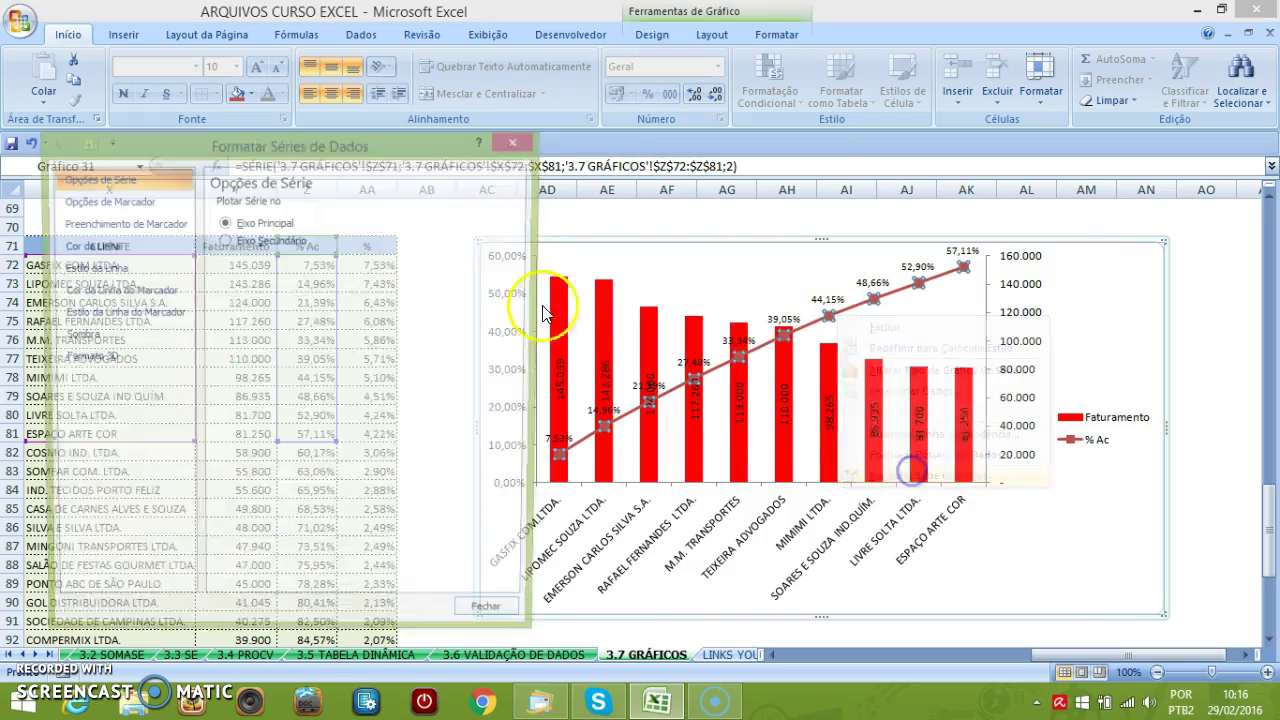
{"action": "left_click", "coordinate": [88, 245]}
{"action": "left_click", "coordinate": [240, 222]}
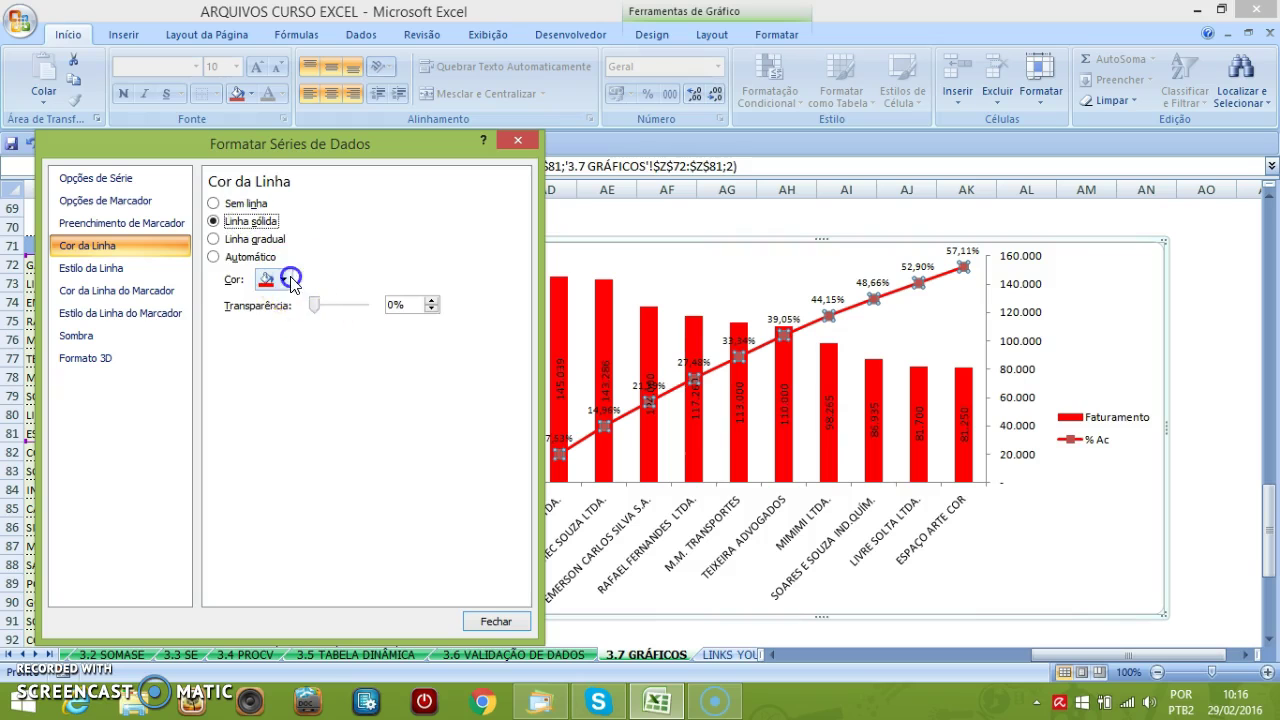
{"action": "left_click", "coordinate": [283, 279]}
{"action": "left_click", "coordinate": [385, 424]}
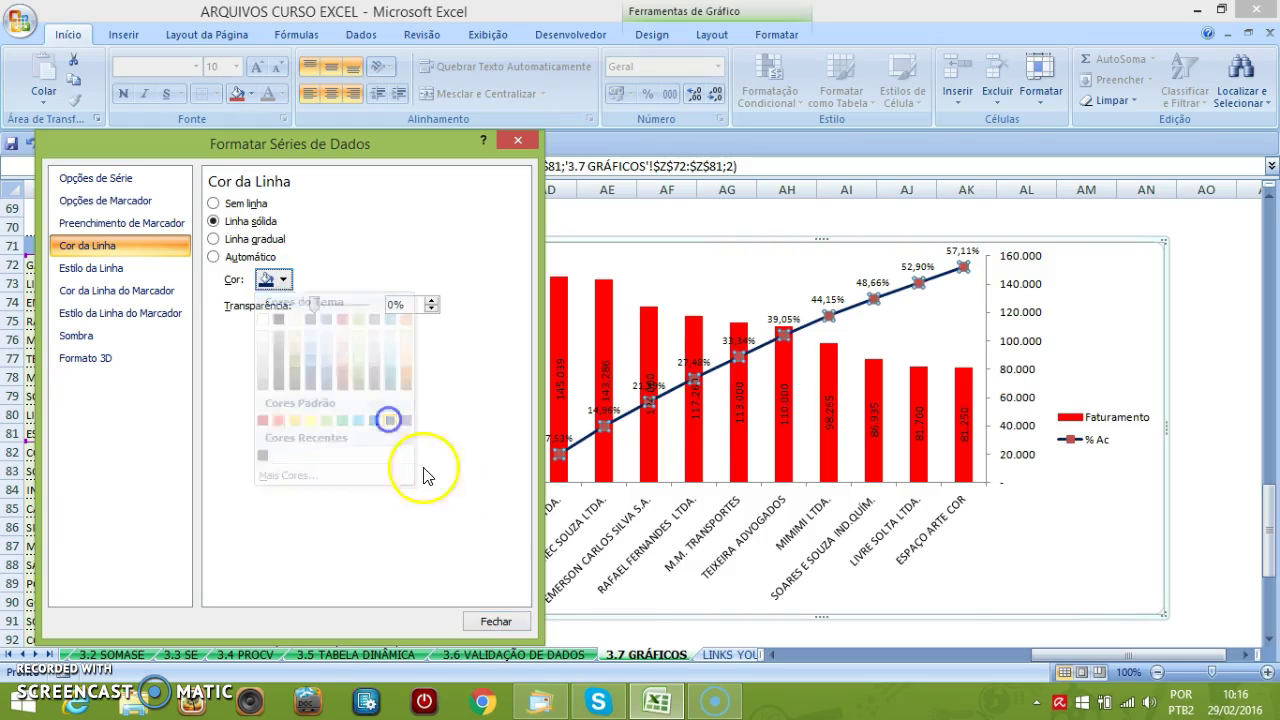
{"action": "left_click", "coordinate": [500, 618]}
Step: Set the % Ac markers to the built-in (Interno) diamond shape
{"action": "right_click", "coordinate": [828, 317]}
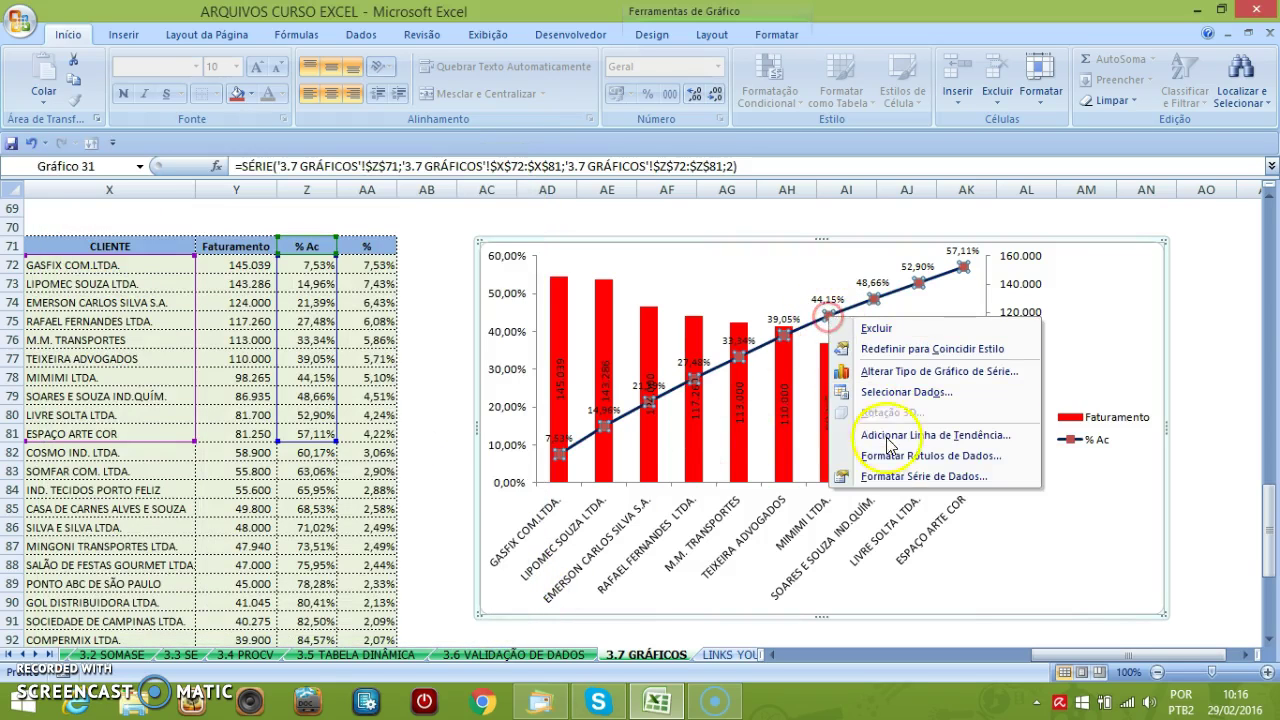
{"action": "left_click", "coordinate": [903, 478]}
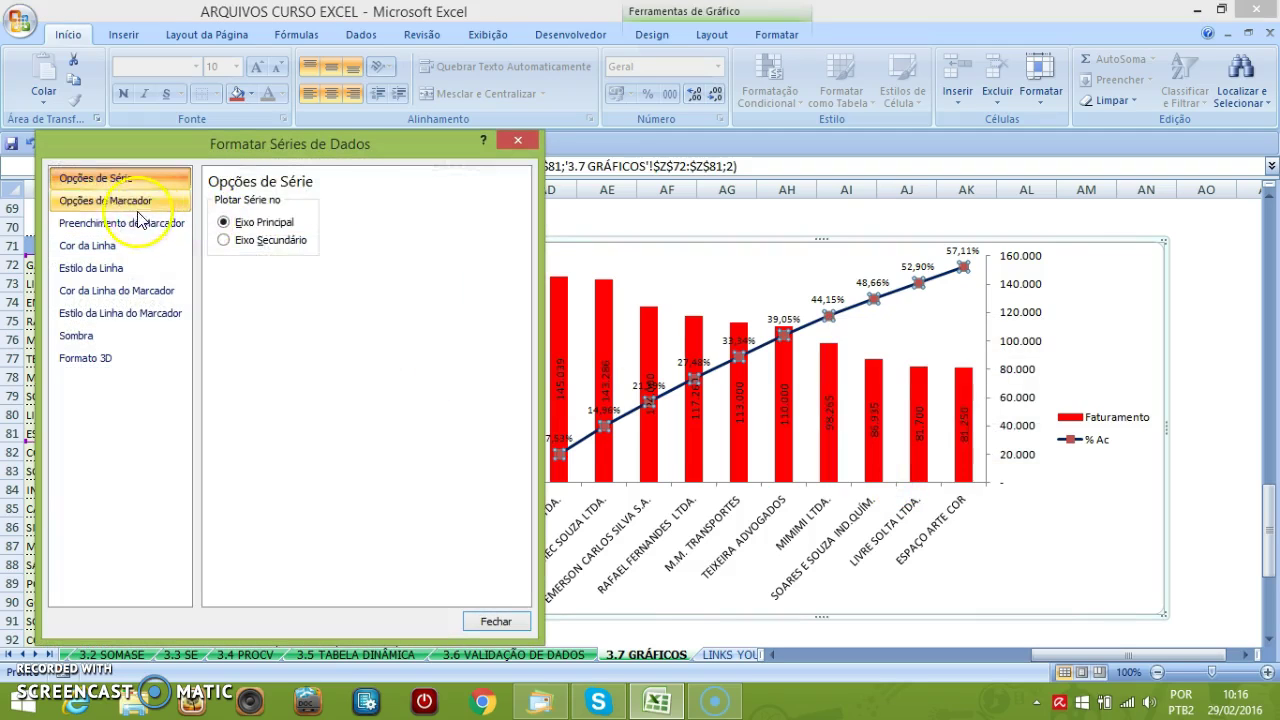
{"action": "left_click", "coordinate": [170, 200]}
{"action": "left_click", "coordinate": [232, 262]}
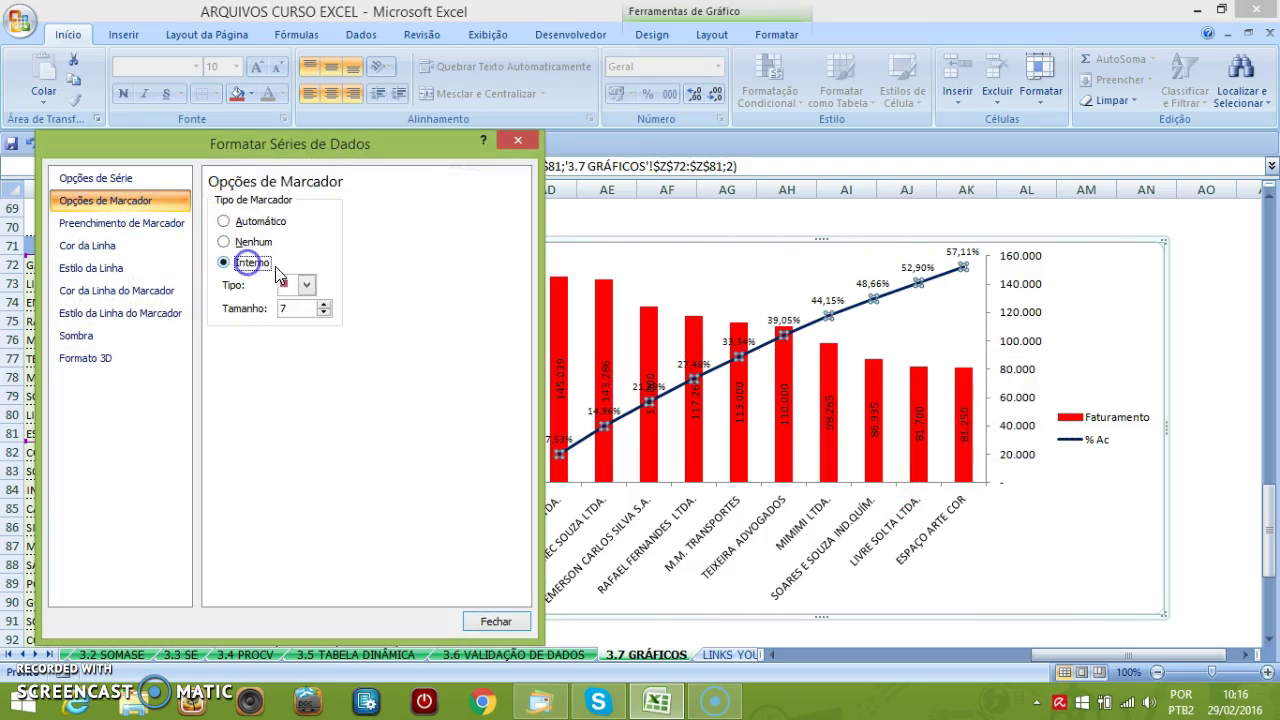
{"action": "left_click", "coordinate": [302, 285]}
{"action": "left_click", "coordinate": [299, 321]}
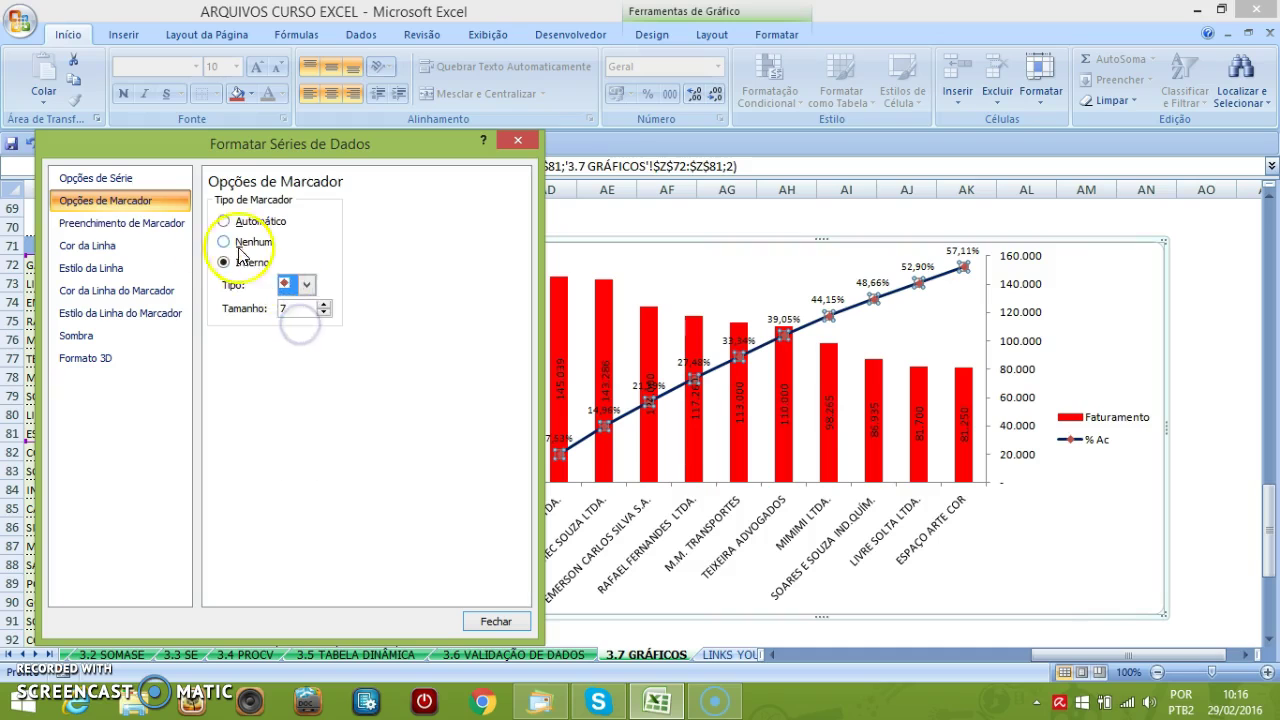
Step: Fill the % Ac markers with solid standard green and deselect the chart
{"action": "left_click", "coordinate": [141, 221]}
{"action": "left_click", "coordinate": [272, 221]}
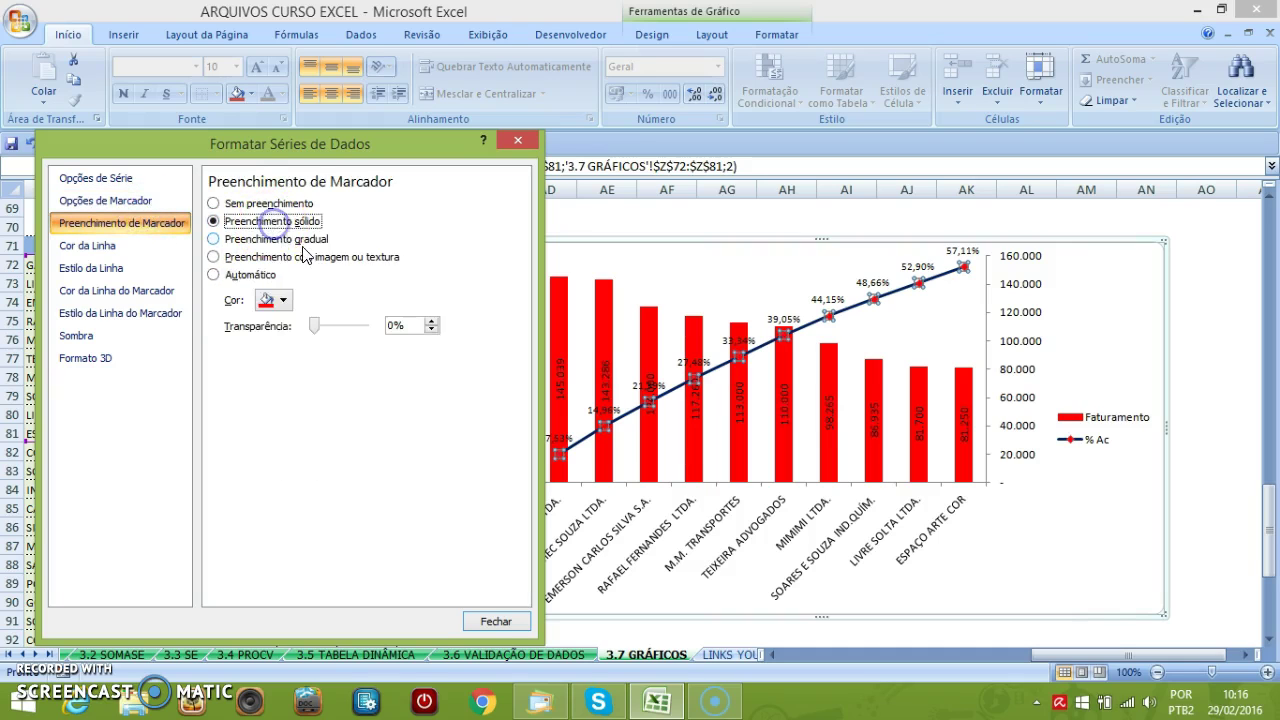
{"action": "left_click", "coordinate": [275, 300]}
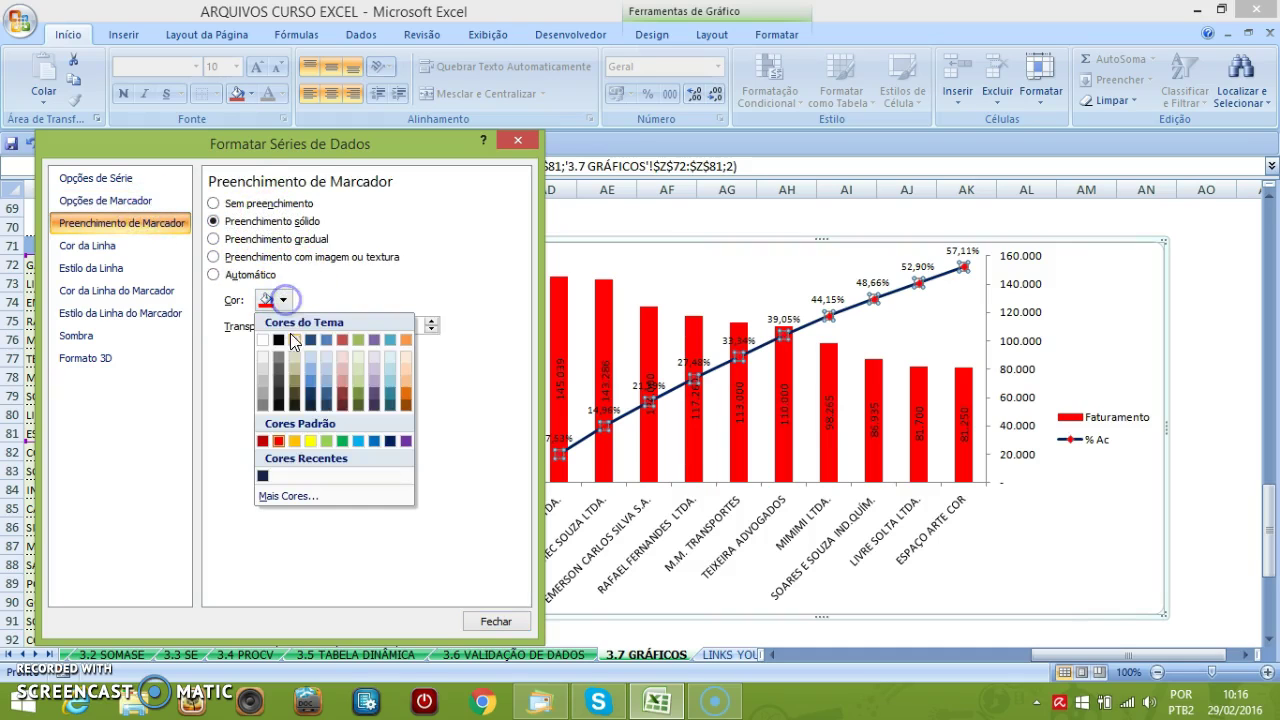
{"action": "left_click", "coordinate": [341, 441]}
{"action": "left_click", "coordinate": [493, 622]}
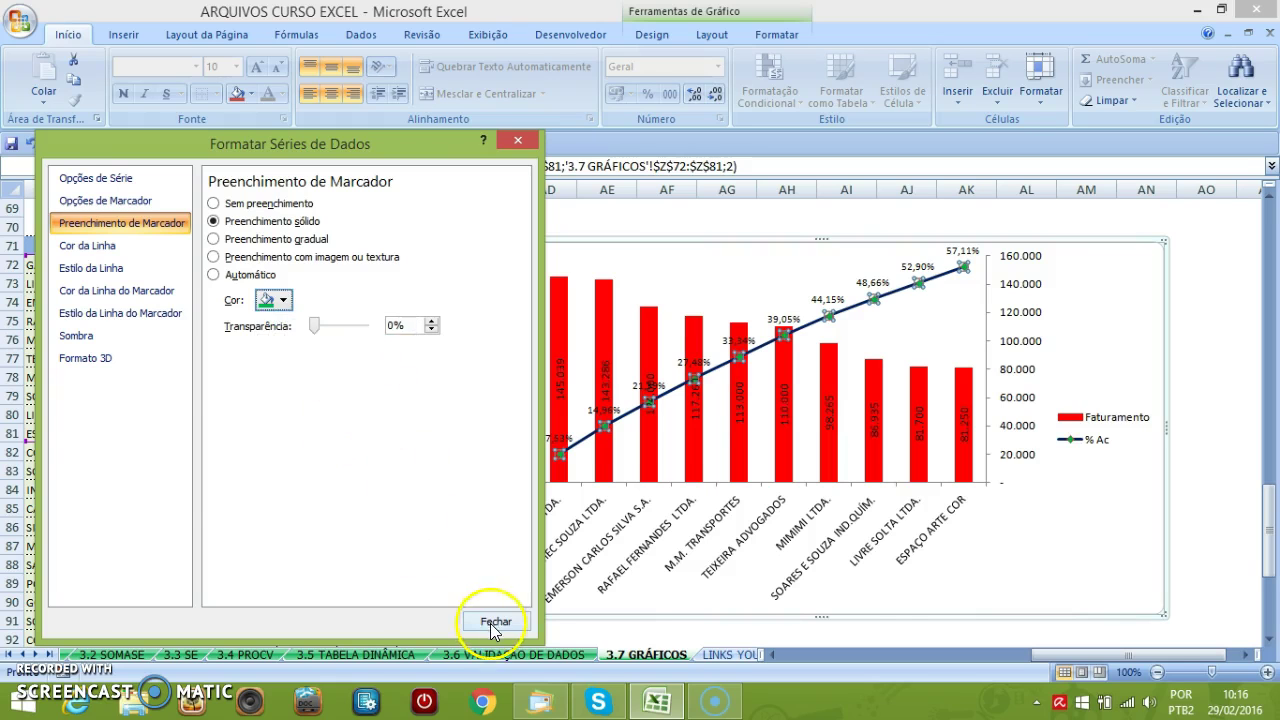
{"action": "left_click", "coordinate": [1243, 565]}
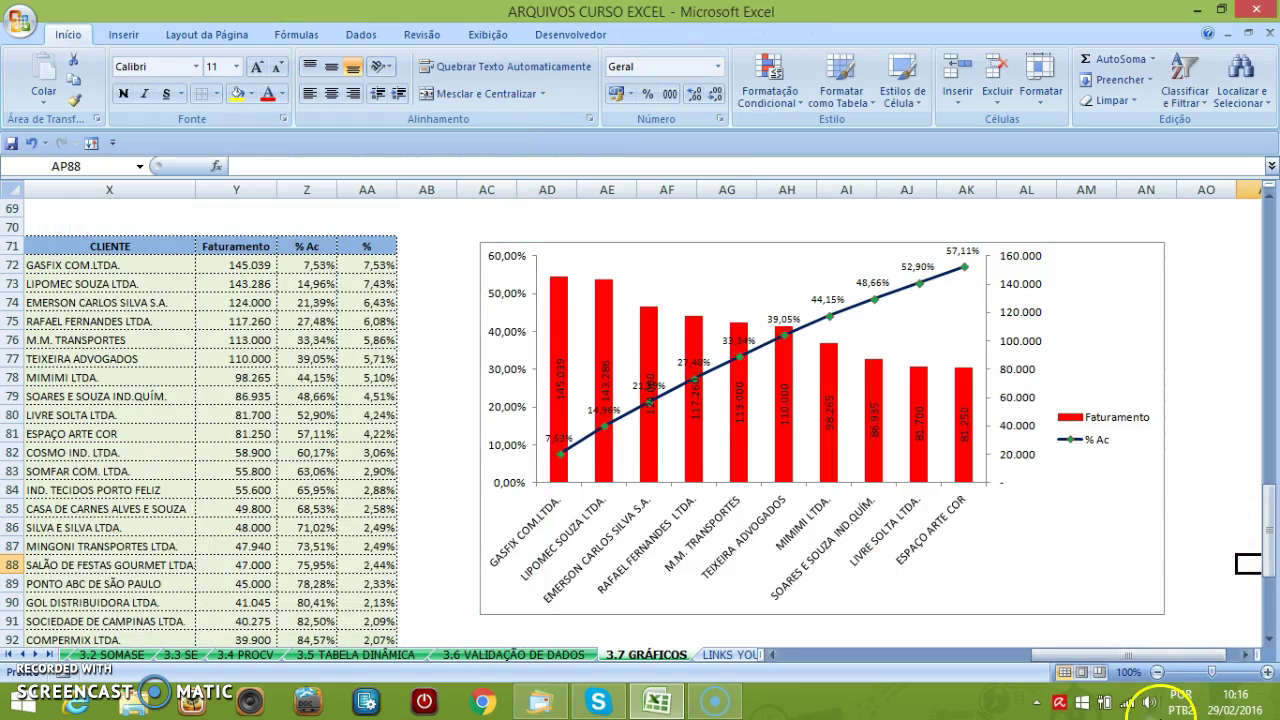
Step: Return to the beginning of the 3.7 GRÁFICOS sheet and follow its VOLTAR link to the ÍNDICE sheet
{"action": "left_click_drag", "start_coordinate": [1170, 657], "coordinate": [1198, 660]}
{"action": "scroll", "coordinate": [969, 371], "scroll_direction": "up", "scroll_amount": 20}
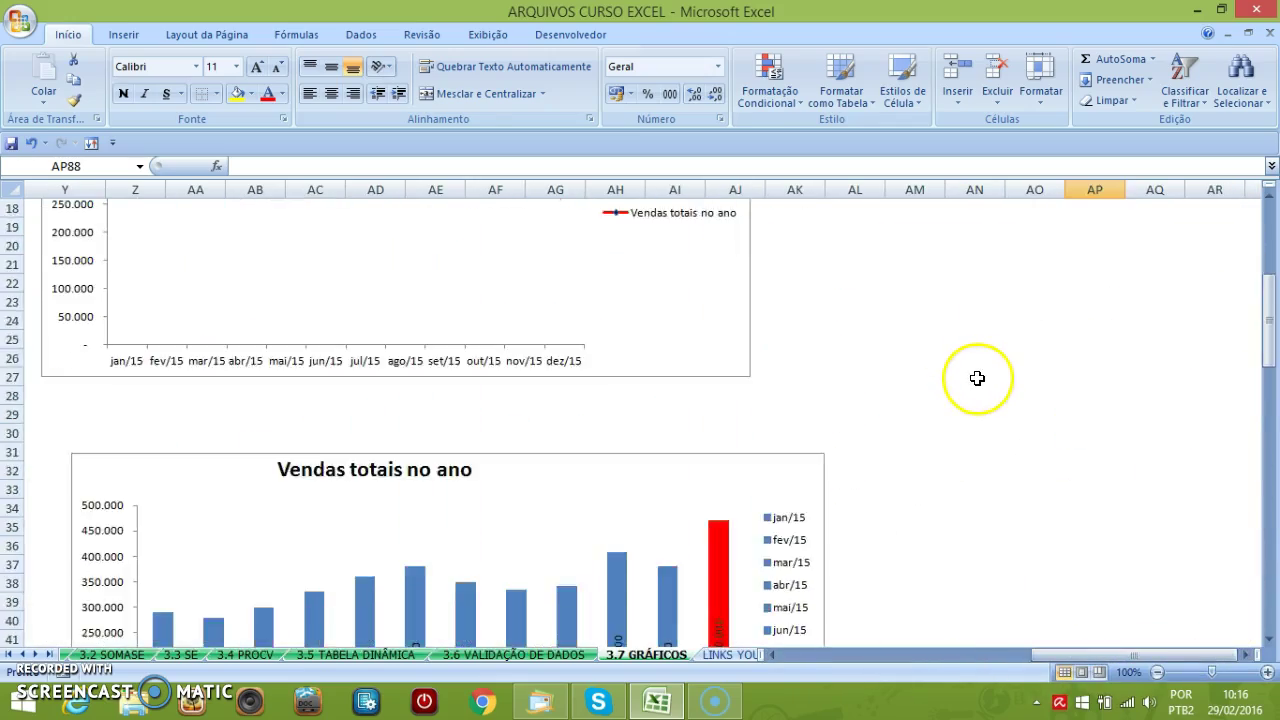
{"action": "left_click_drag", "start_coordinate": [1150, 657], "coordinate": [893, 665]}
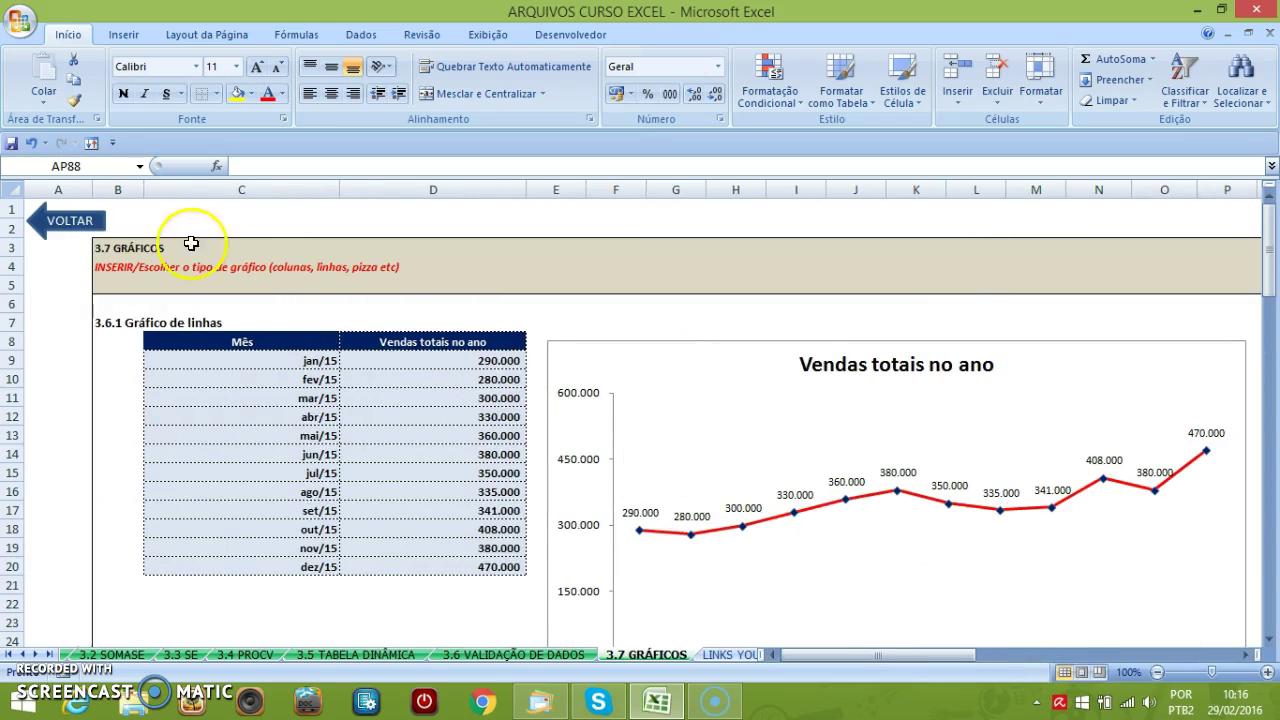
{"action": "left_click", "coordinate": [73, 227]}
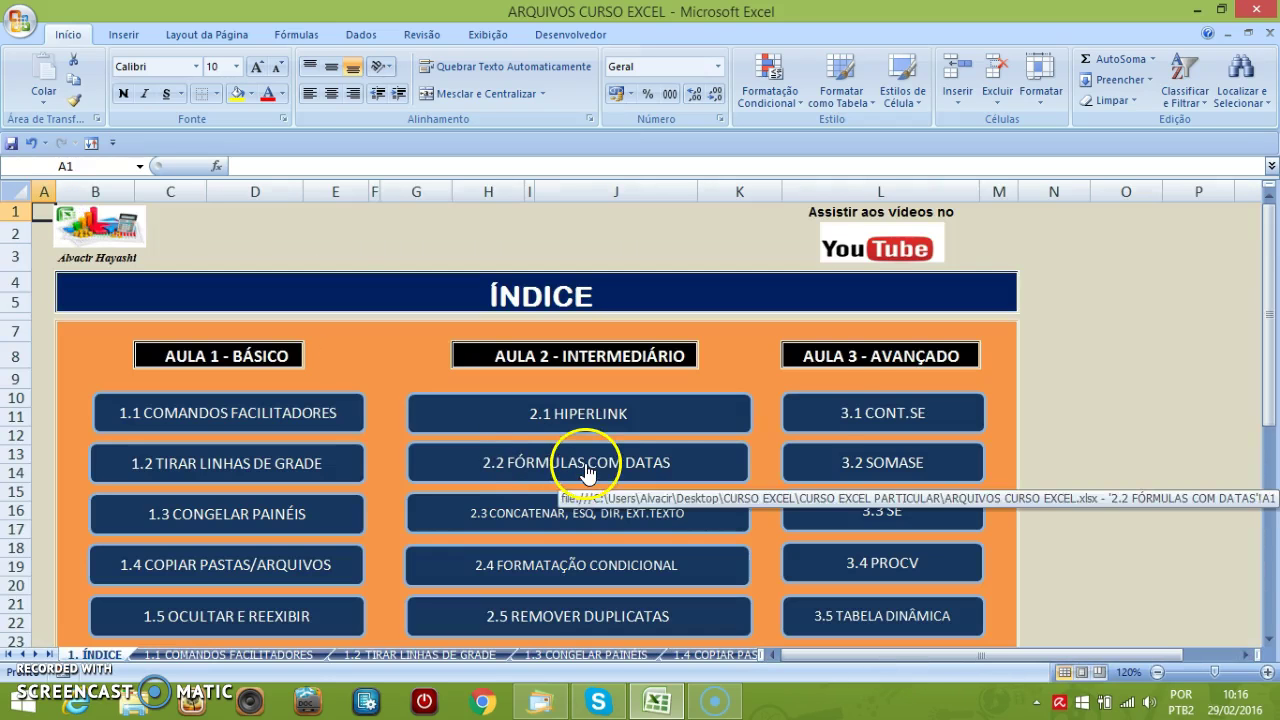
Step: Look through the full lesson list on the ÍNDICE sheet, from the basic to the advanced topics
{"action": "left_click_drag", "start_coordinate": [1268, 283], "coordinate": [1163, 451]}
{"action": "scroll", "coordinate": [1150, 451], "scroll_direction": "down", "scroll_amount": 3}
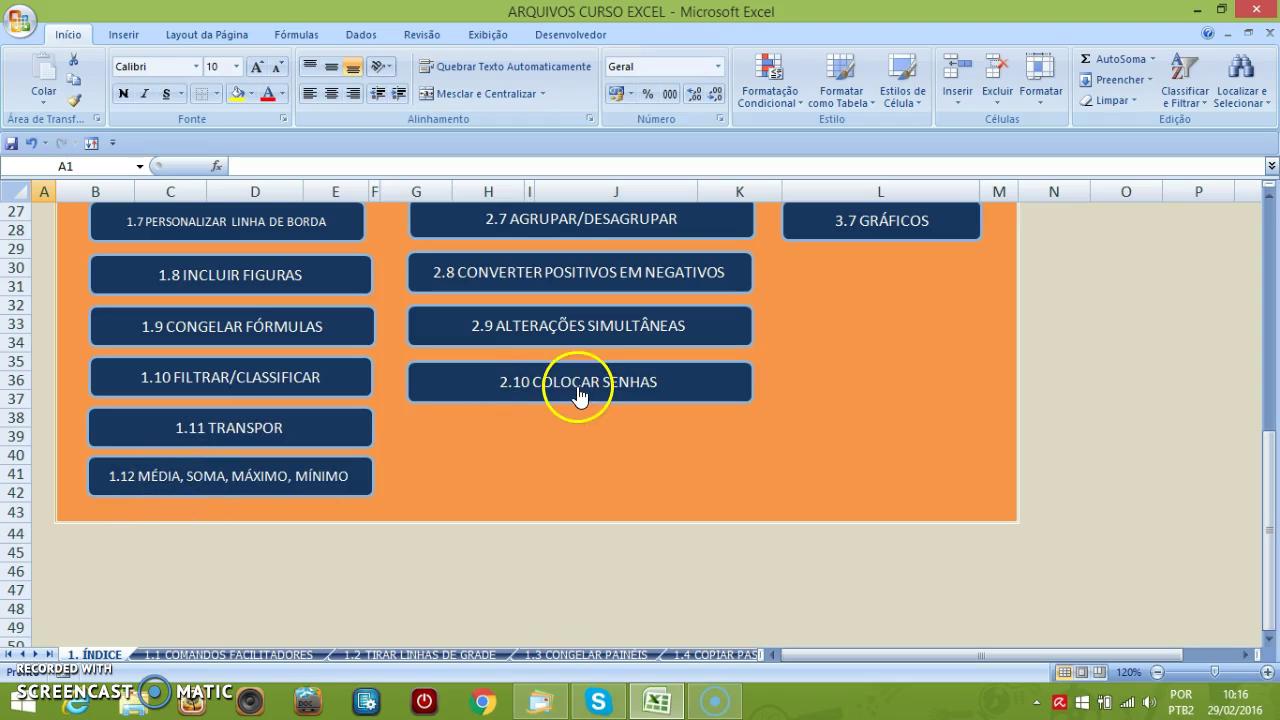
{"action": "left_click_drag", "start_coordinate": [1268, 518], "coordinate": [1272, 293]}
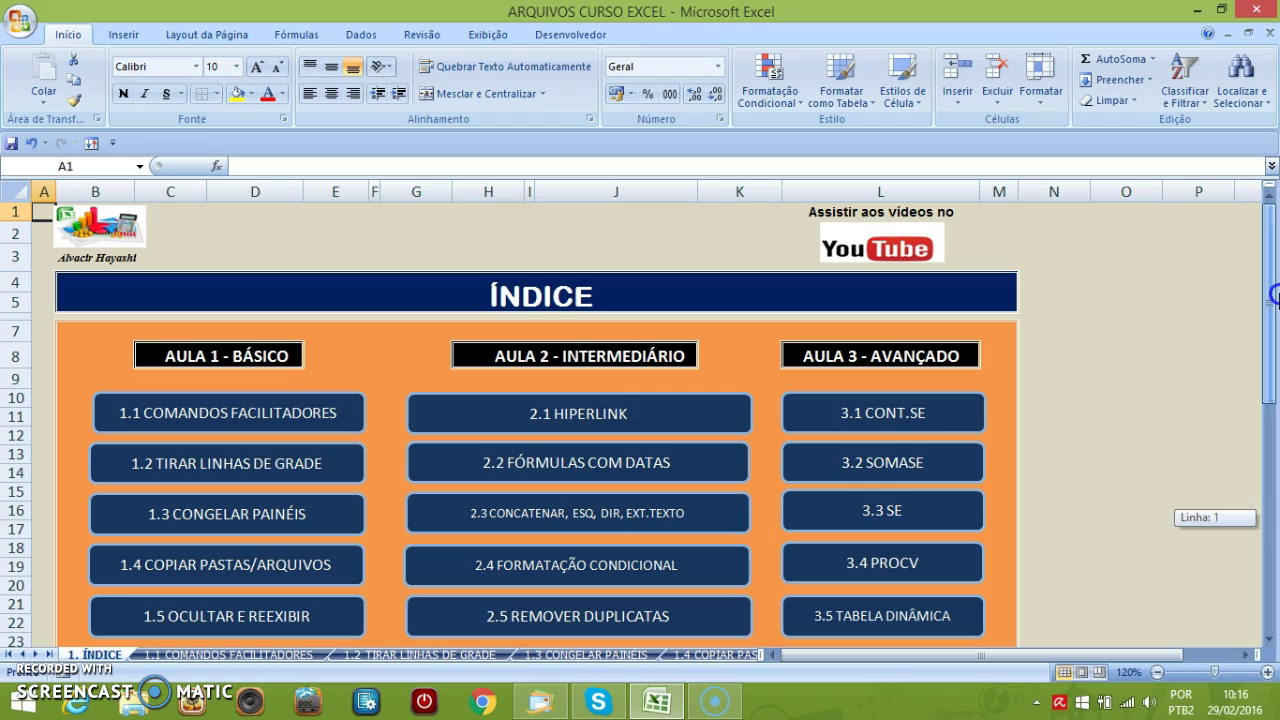
Step: Open the YouTube links sheet from the index, view it and return to the ÍNDICE sheet
{"action": "left_click", "coordinate": [1145, 258]}
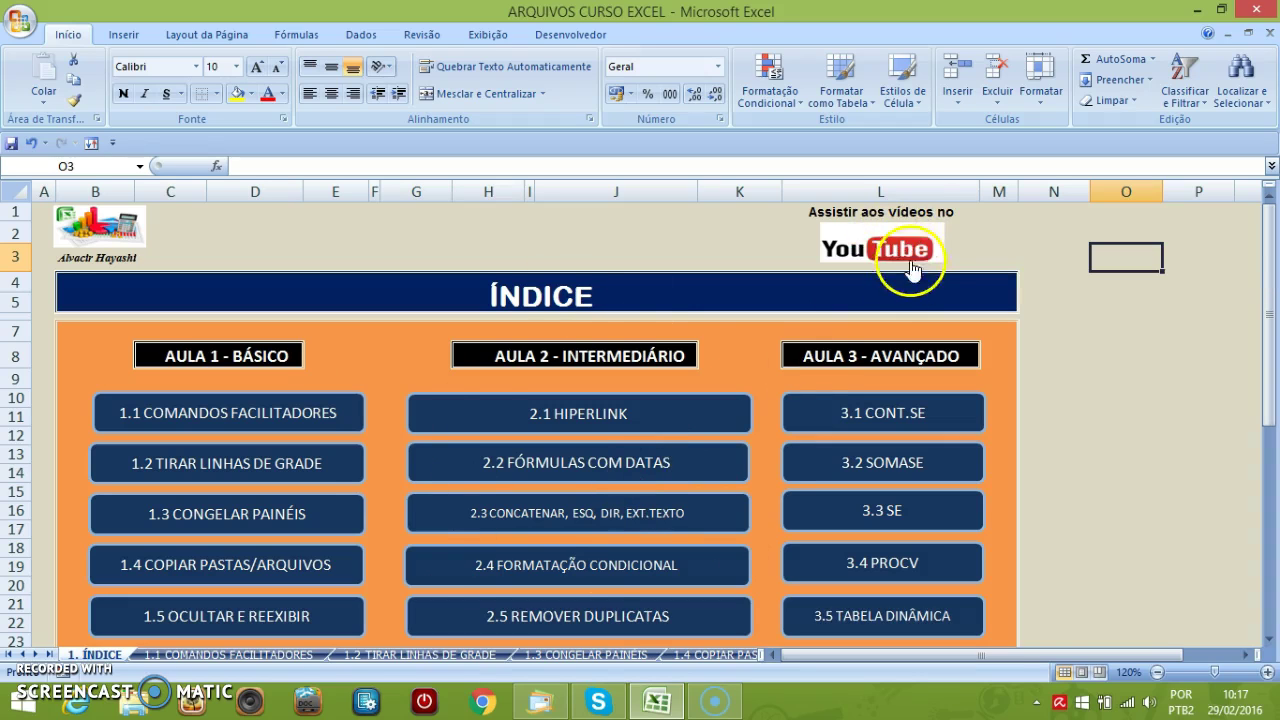
{"action": "left_click", "coordinate": [873, 256]}
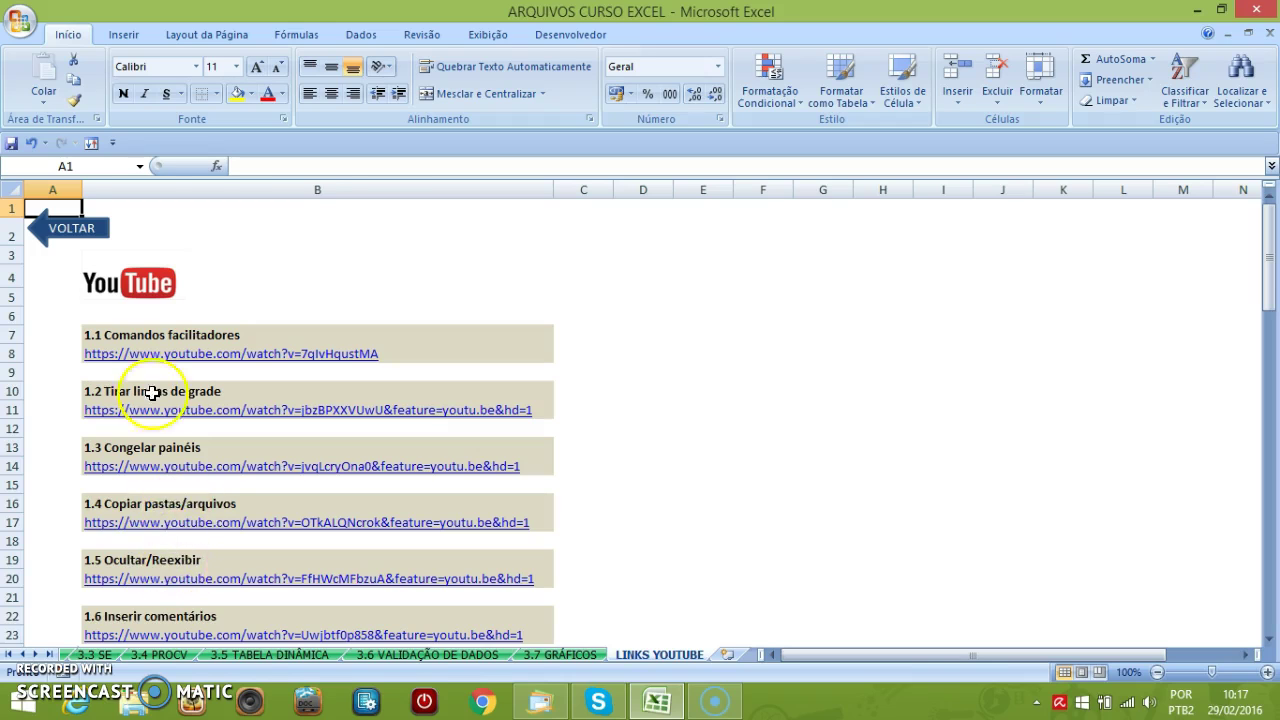
{"action": "left_click", "coordinate": [60, 226]}
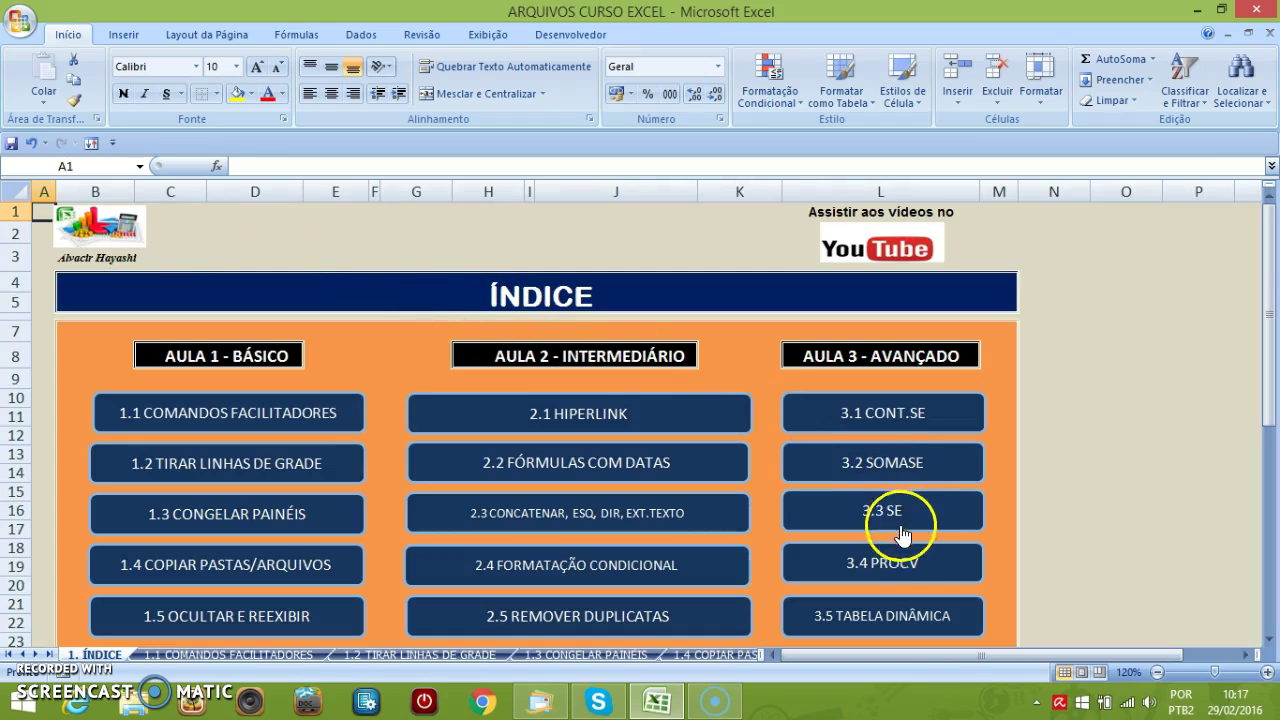
Step: Open the 3.6 VALIDAÇÃO DE DADOS lesson from the index and view the YouTube link below its exercises
{"action": "left_click_drag", "start_coordinate": [1273, 368], "coordinate": [1273, 405]}
{"action": "left_click", "coordinate": [878, 423]}
{"action": "left_click_drag", "start_coordinate": [1270, 305], "coordinate": [1273, 368]}
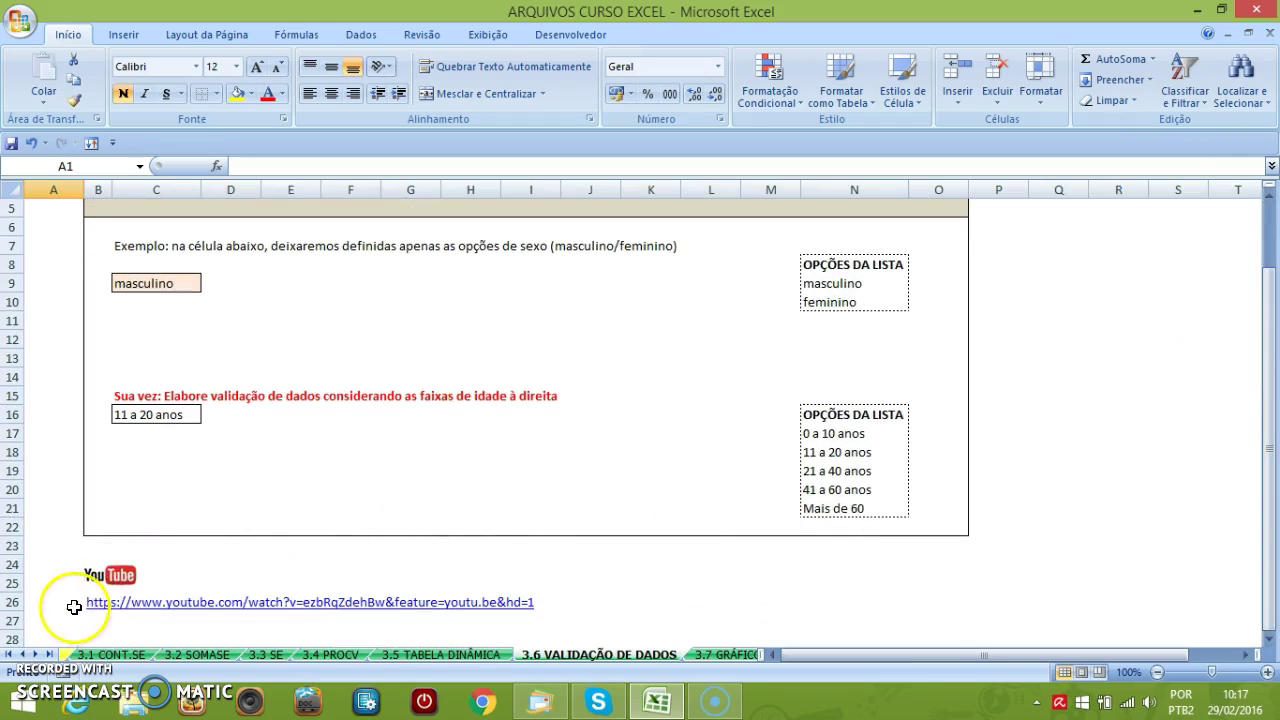